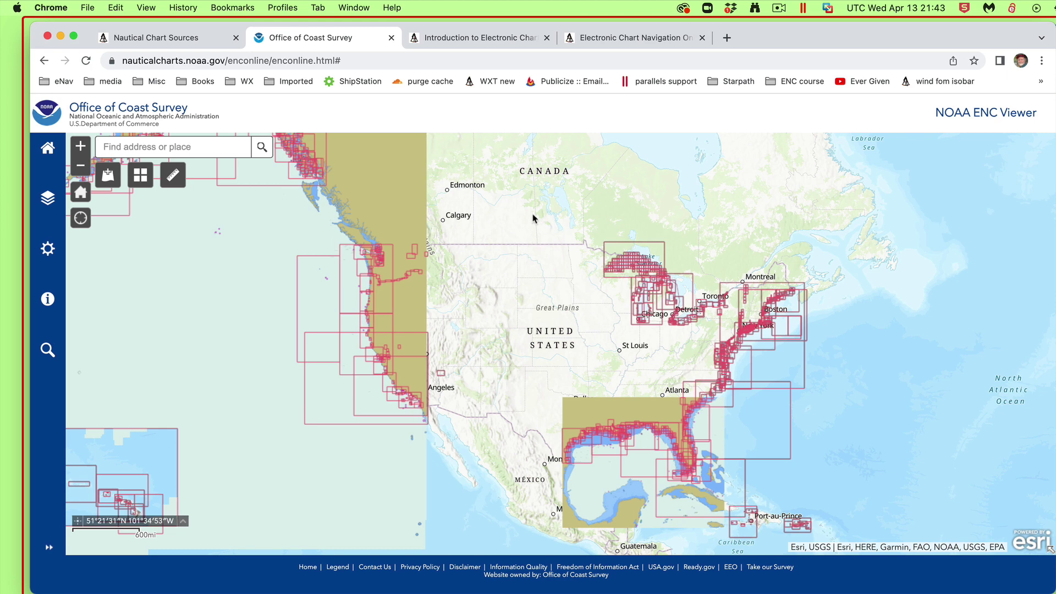
Open the ENC seamless Online Viewer from the starpath.com/getcharts list of NOAA chart links.
click(202, 44)
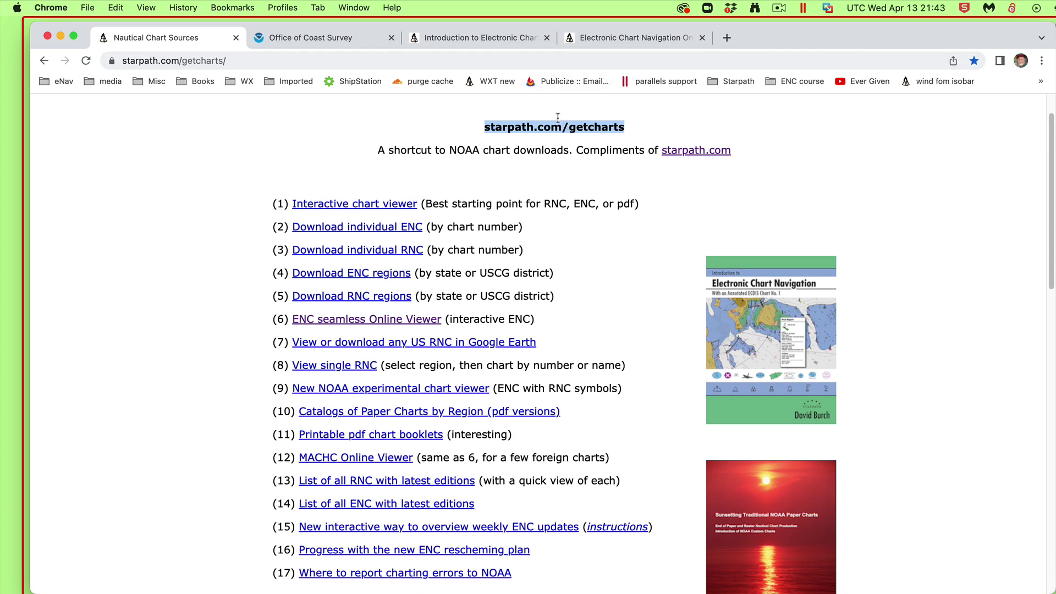
scroll(224, 385, down, 3)
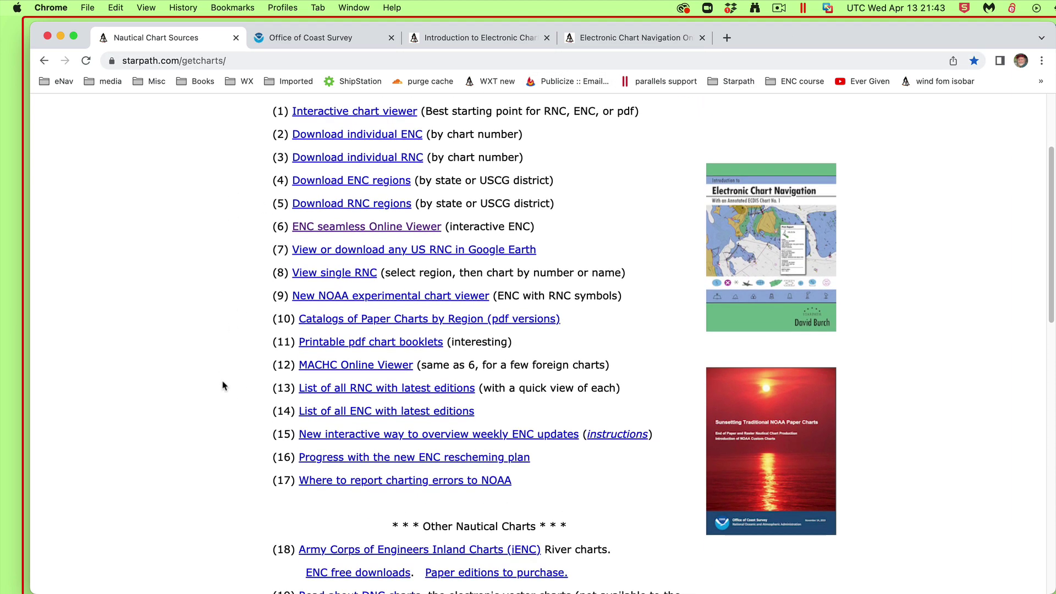
scroll(224, 384, up, 1)
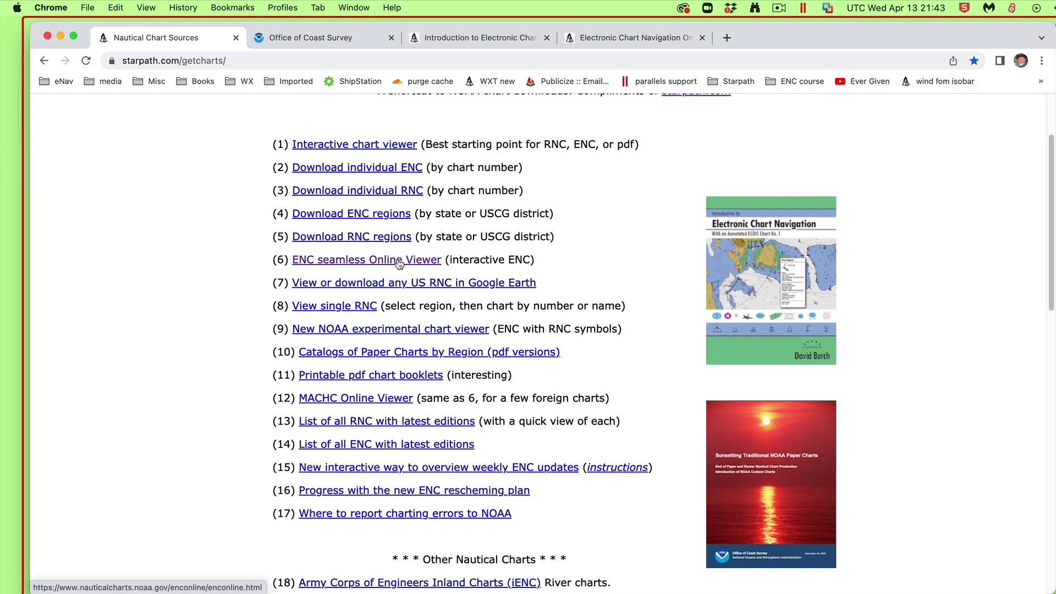
click(352, 260)
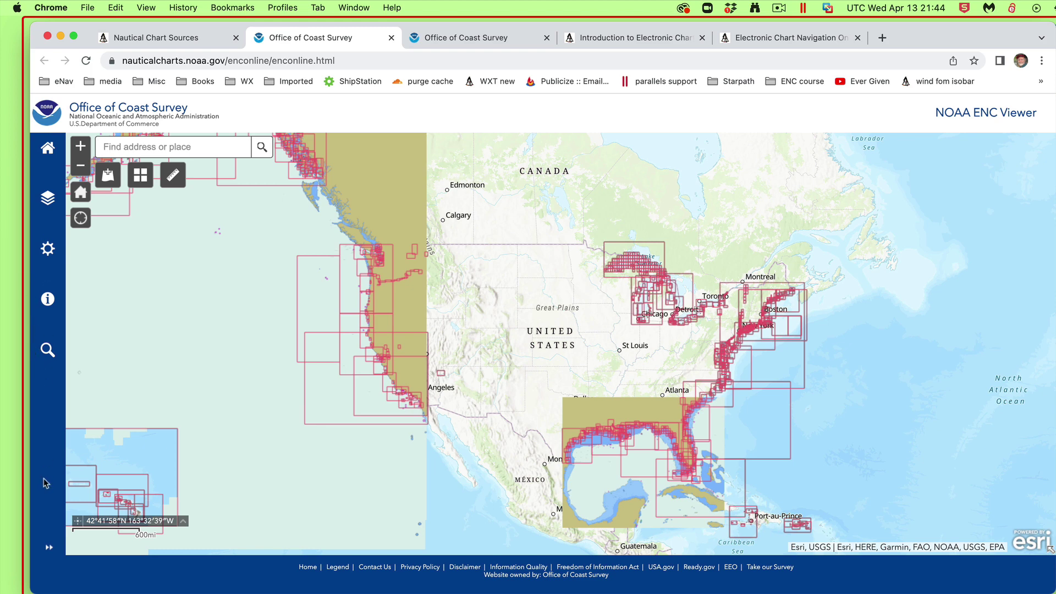
Show the Maritime Search, go to Nantucket, MA, USA with the place search, and dismiss the search result popup.
click(47, 351)
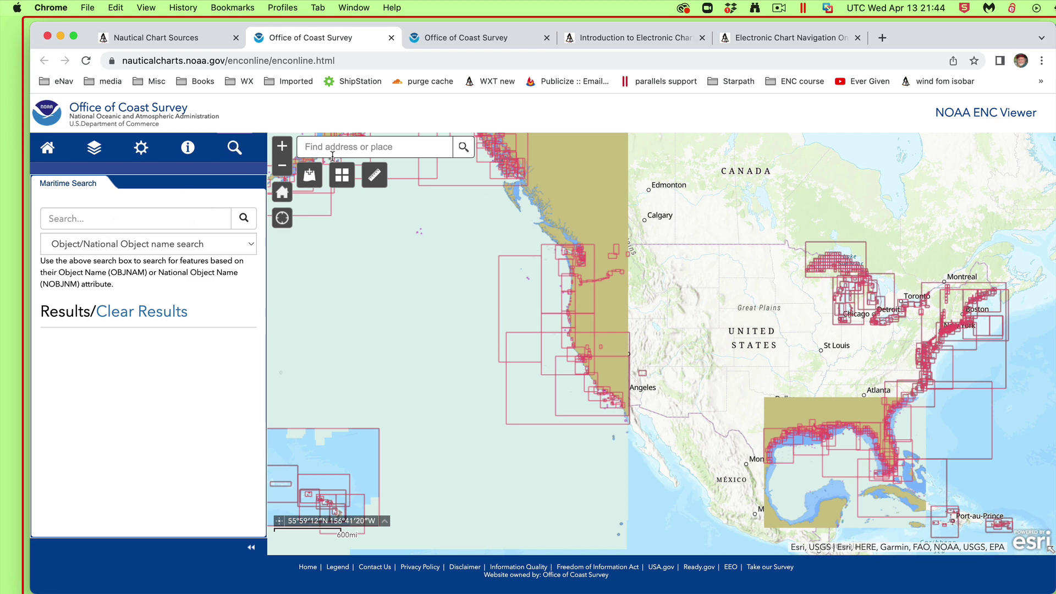
click(392, 146)
text(nantucket)
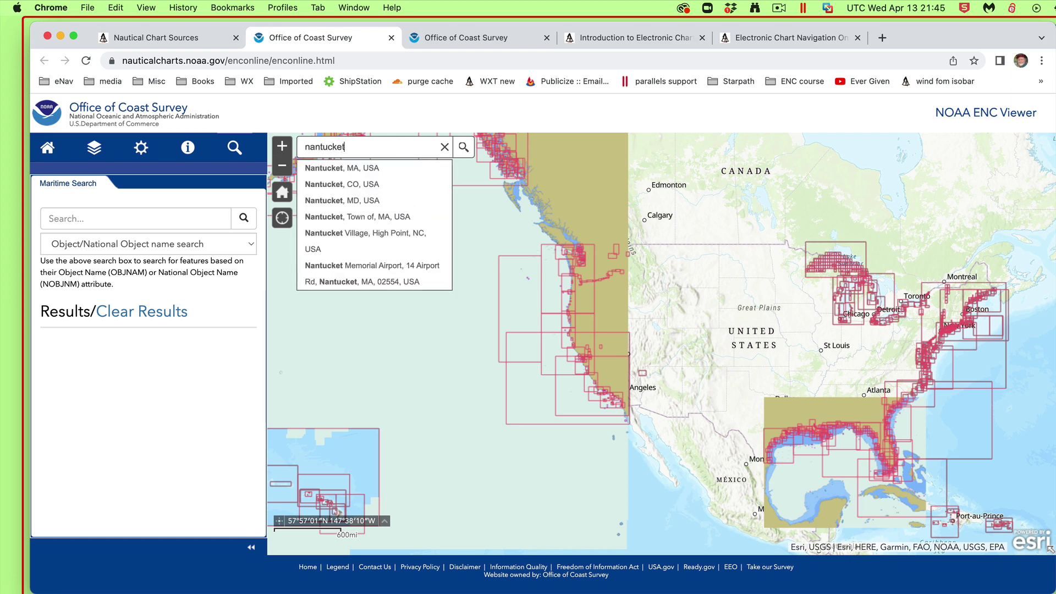
click(381, 174)
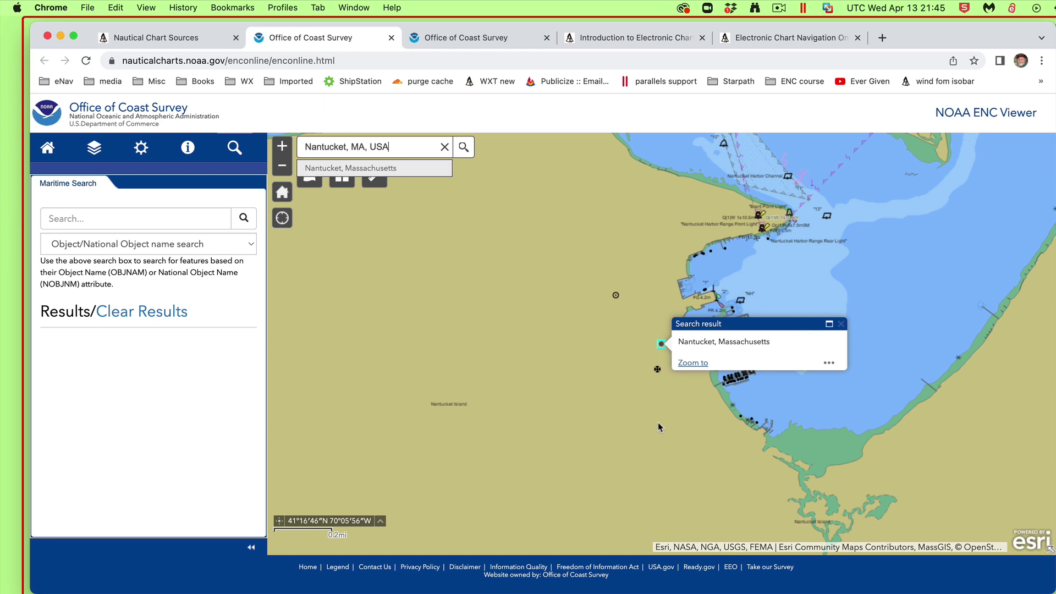
click(854, 329)
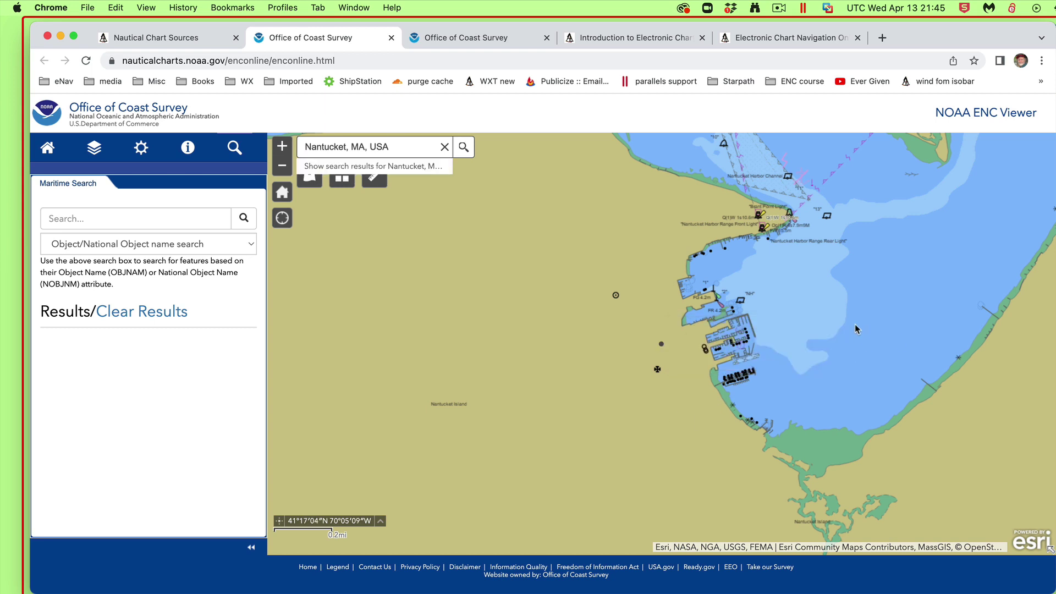
Recentre the chart on Nantucket by repeating the place search and clear the search text.
drag(837, 362, 770, 355)
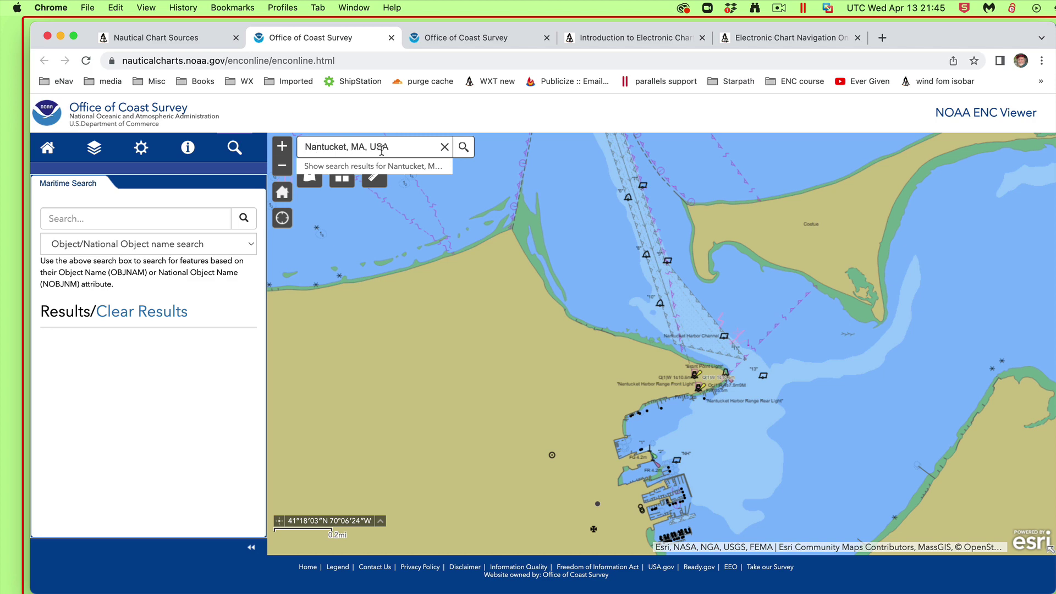
click(465, 147)
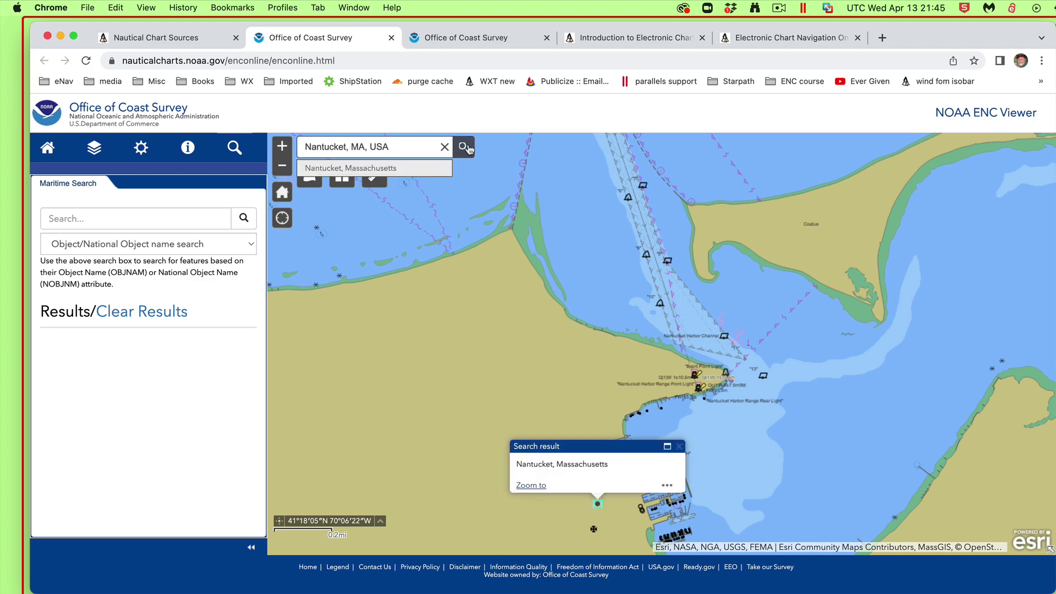
click(467, 149)
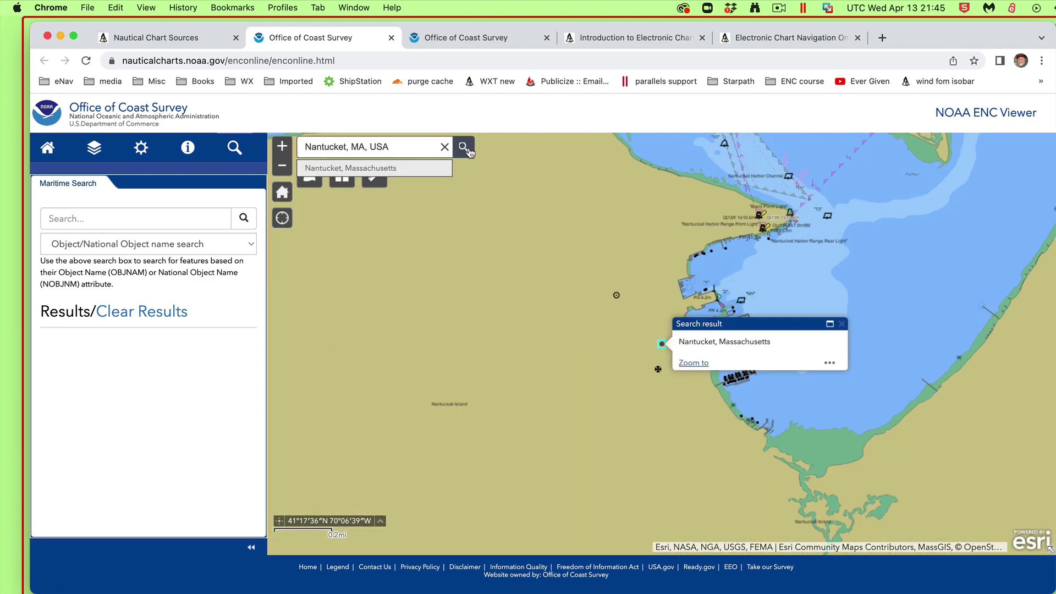
click(444, 146)
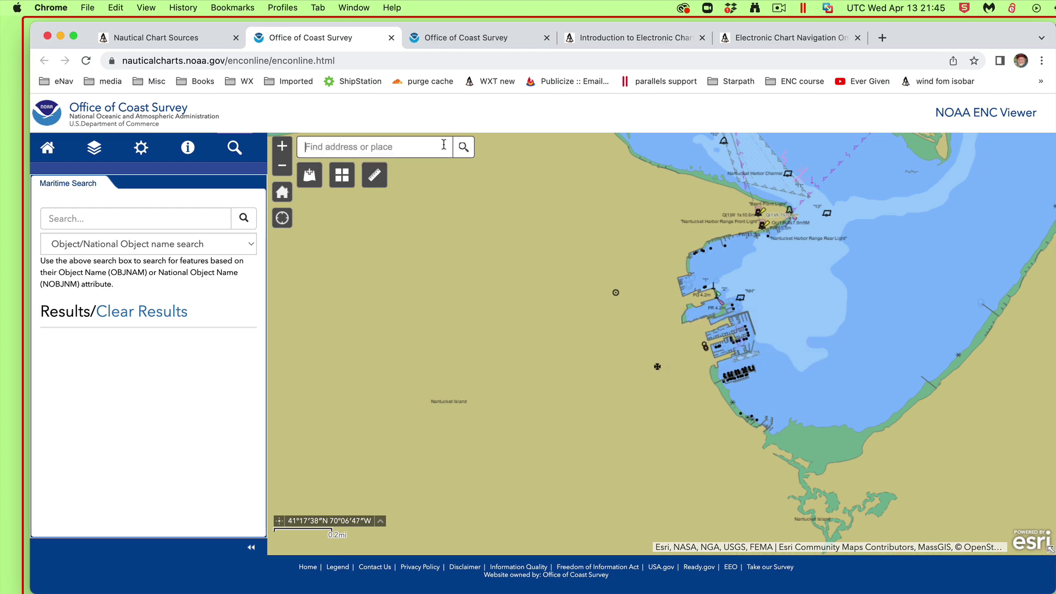
Examine the Nantucket Harbor chart closely around Brant Point Light and Nantucket Harbor Channel.
drag(570, 331, 488, 392)
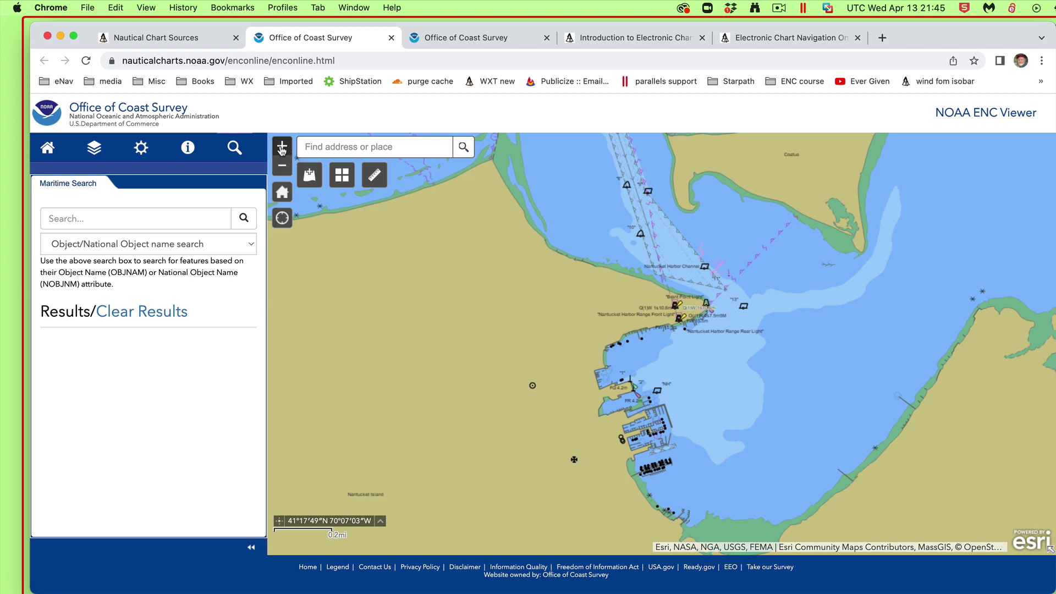
click(282, 147)
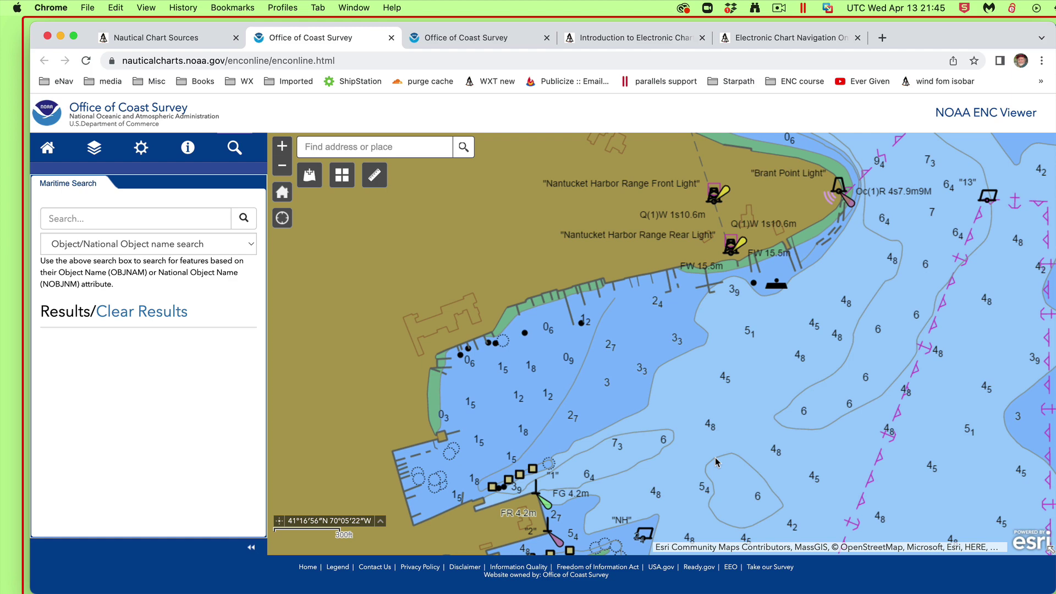
scroll(716, 460, down, 3)
scroll(716, 461, up, 3)
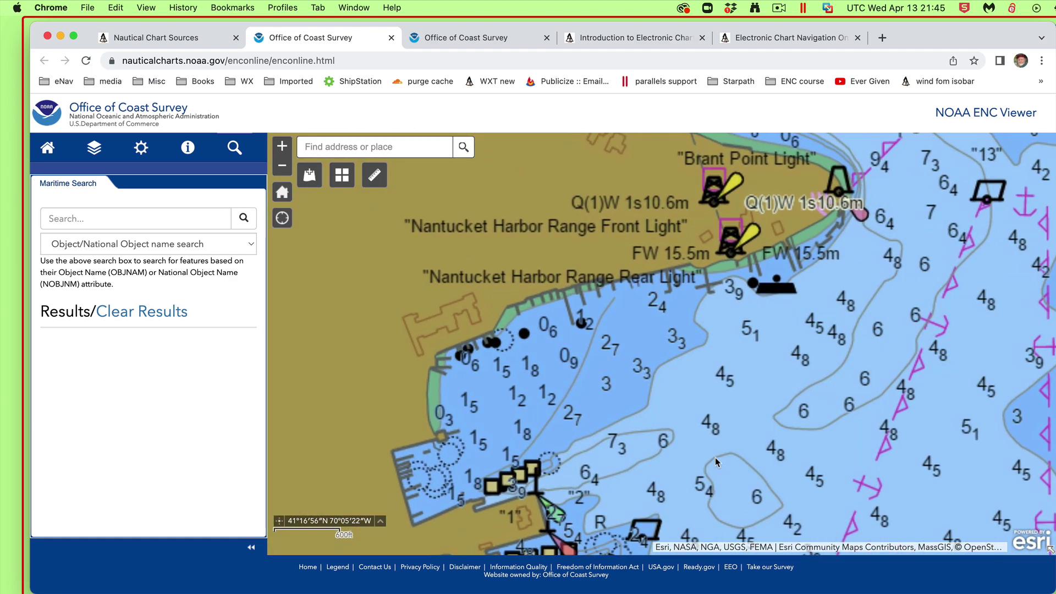
drag(823, 311, 738, 359)
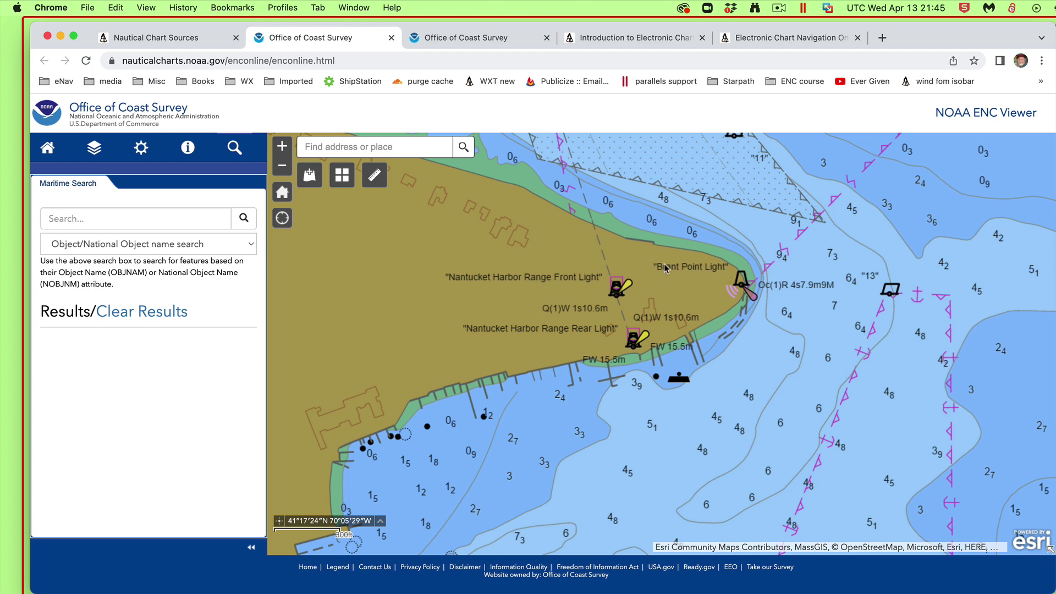
scroll(789, 363, up, 3)
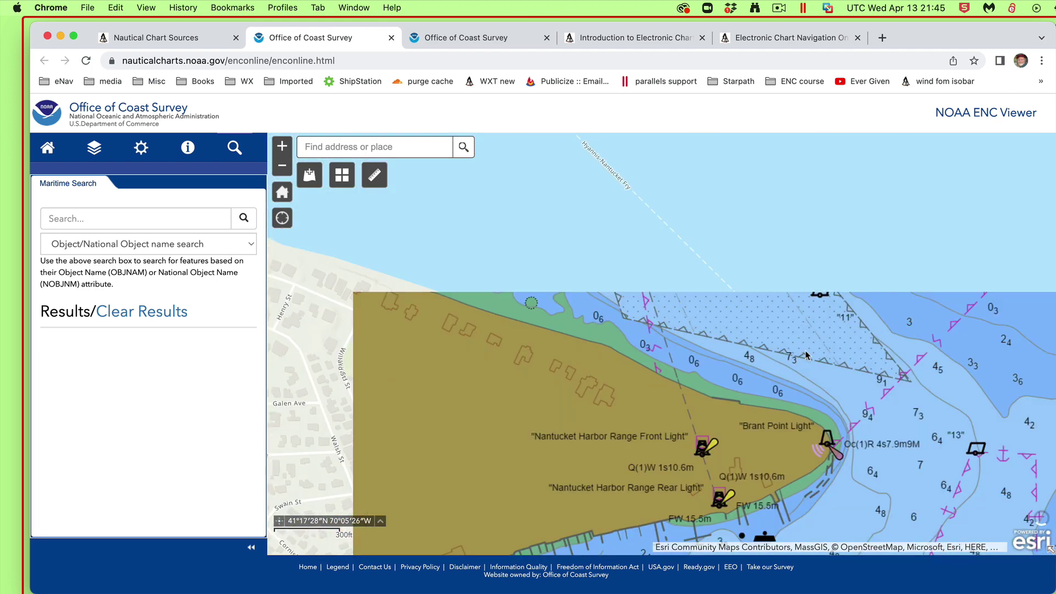
scroll(791, 360, down, 1)
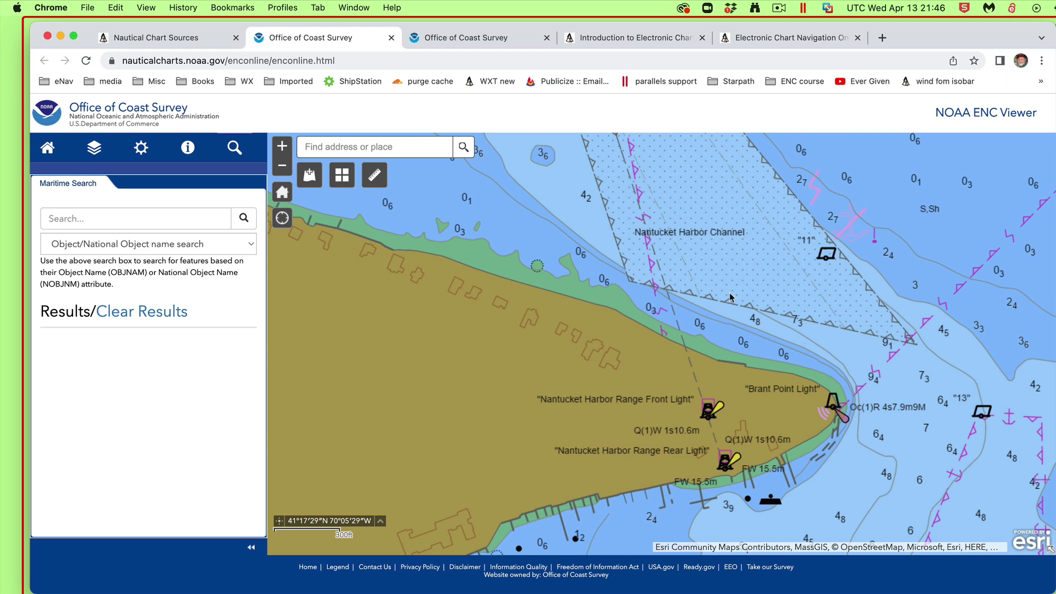
Run a maritime search for "point wilson light" using the Object/National Object name search.
click(100, 219)
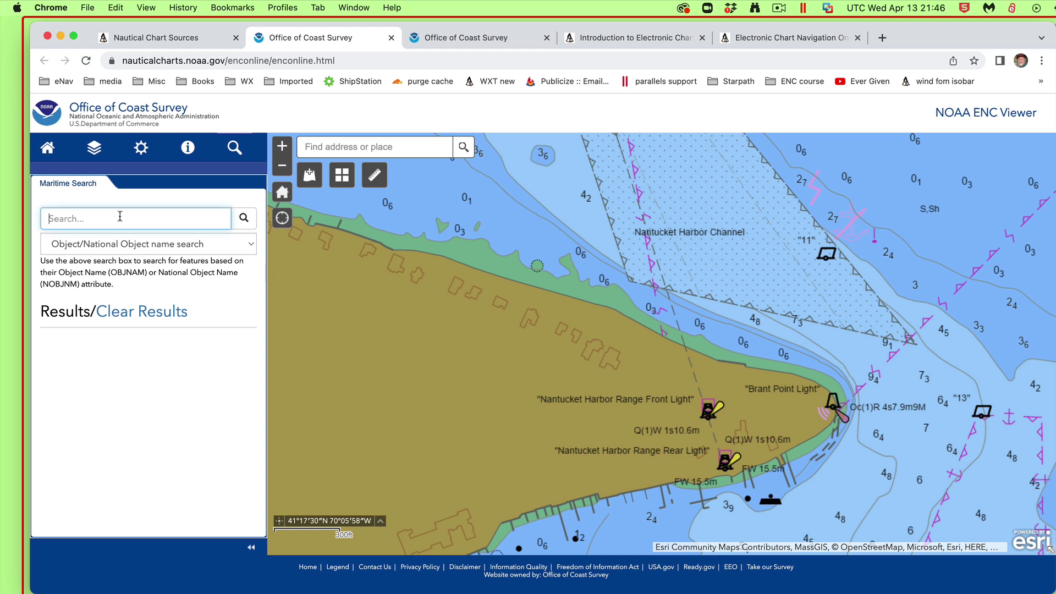
click(146, 244)
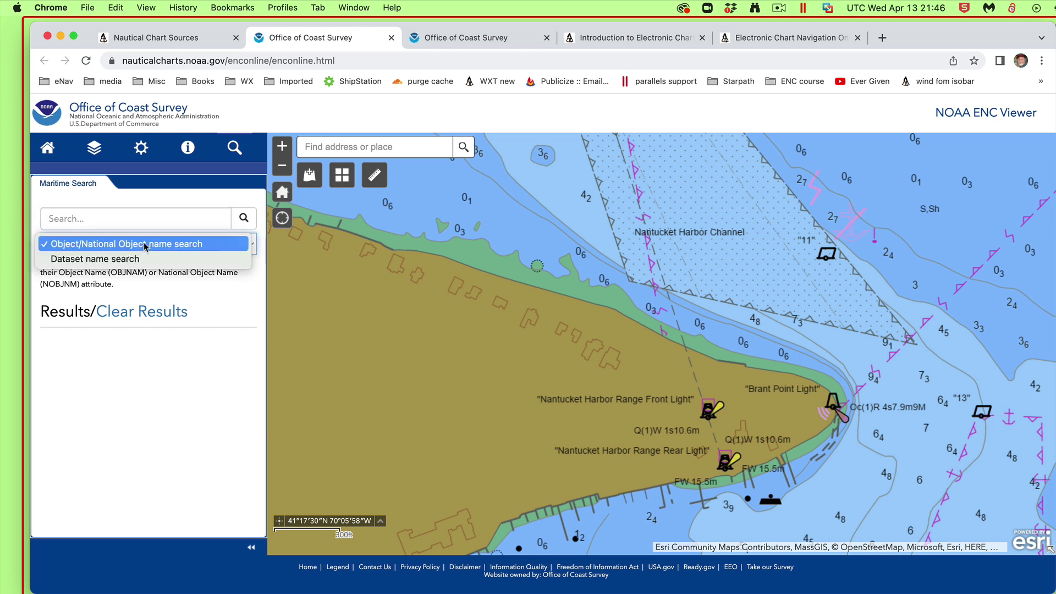
click(142, 246)
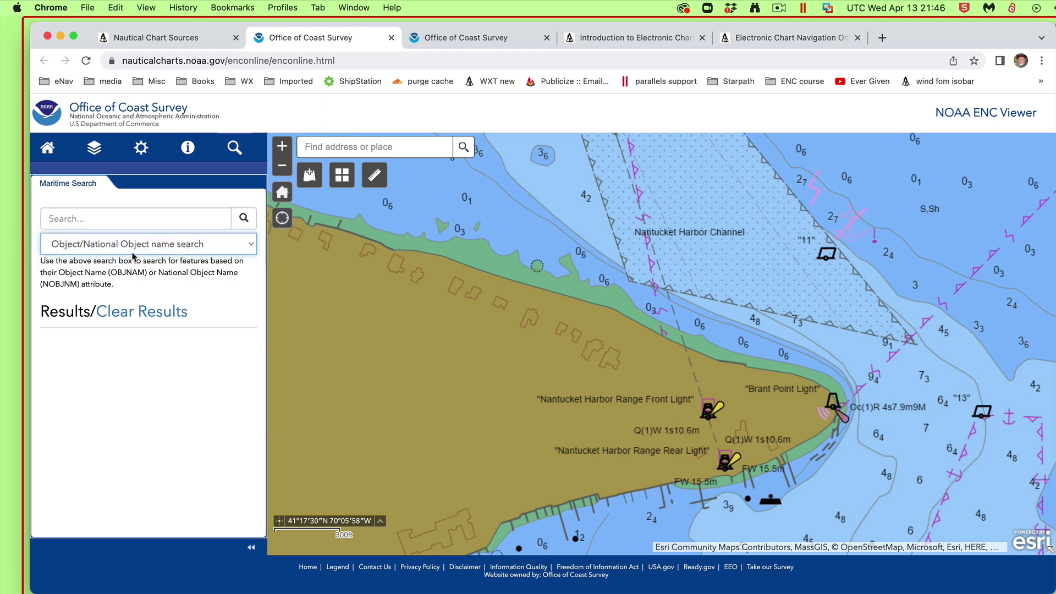
click(96, 221)
text(point w)
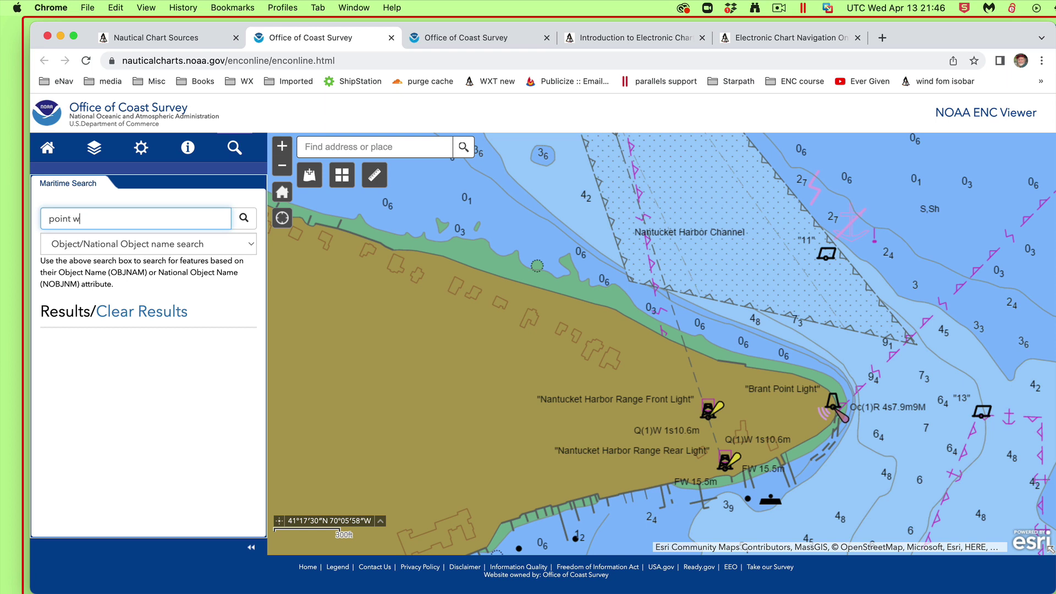
text(ilson light)
click(244, 218)
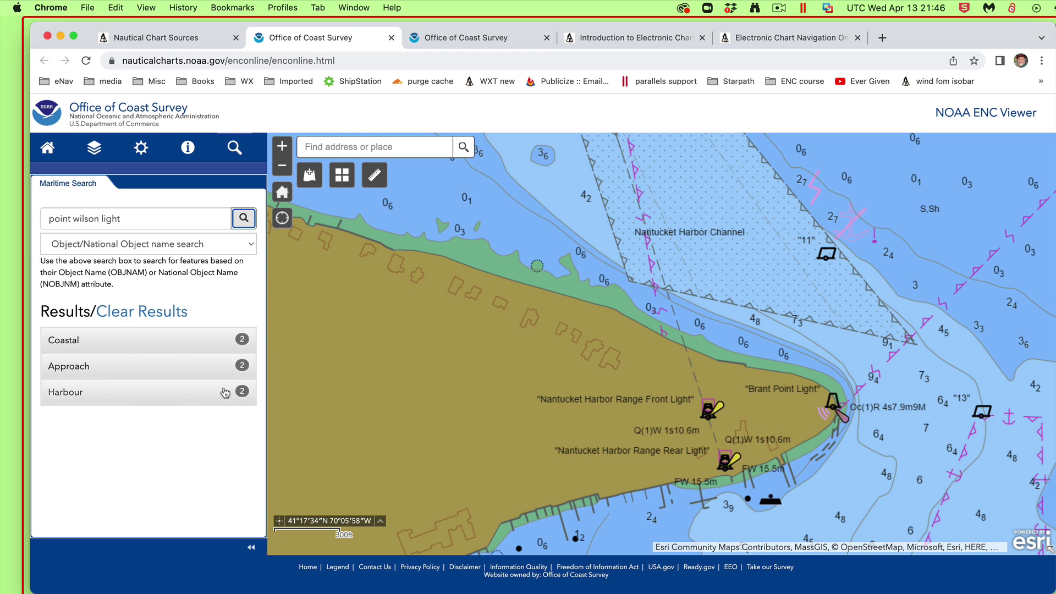
Expand the Harbour results and review the entries for Point Wilson Light and Point Wilson Lighted Buoy 6.
click(203, 397)
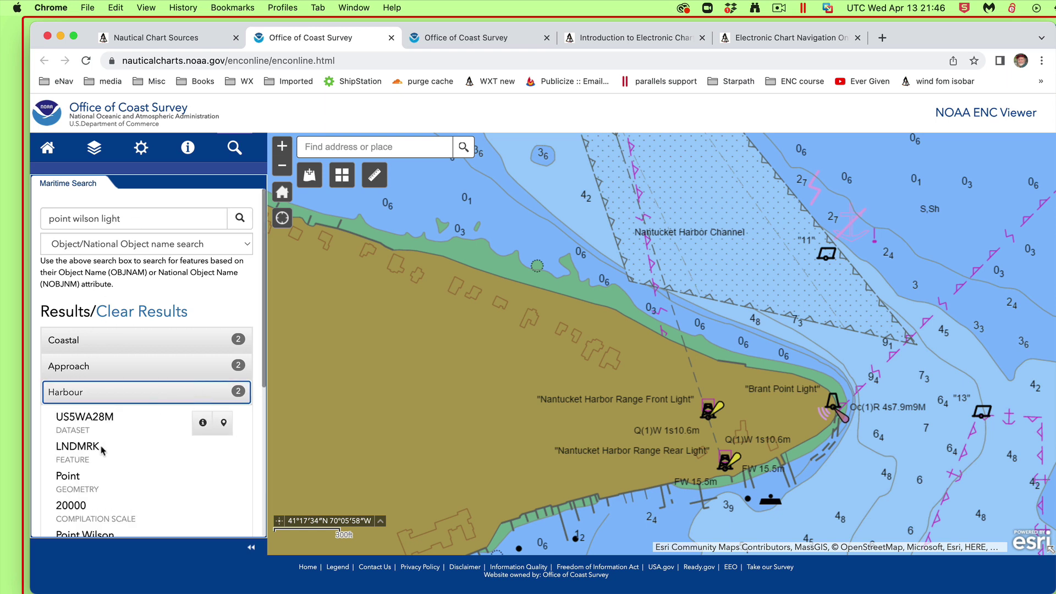
scroll(117, 476, down, 3)
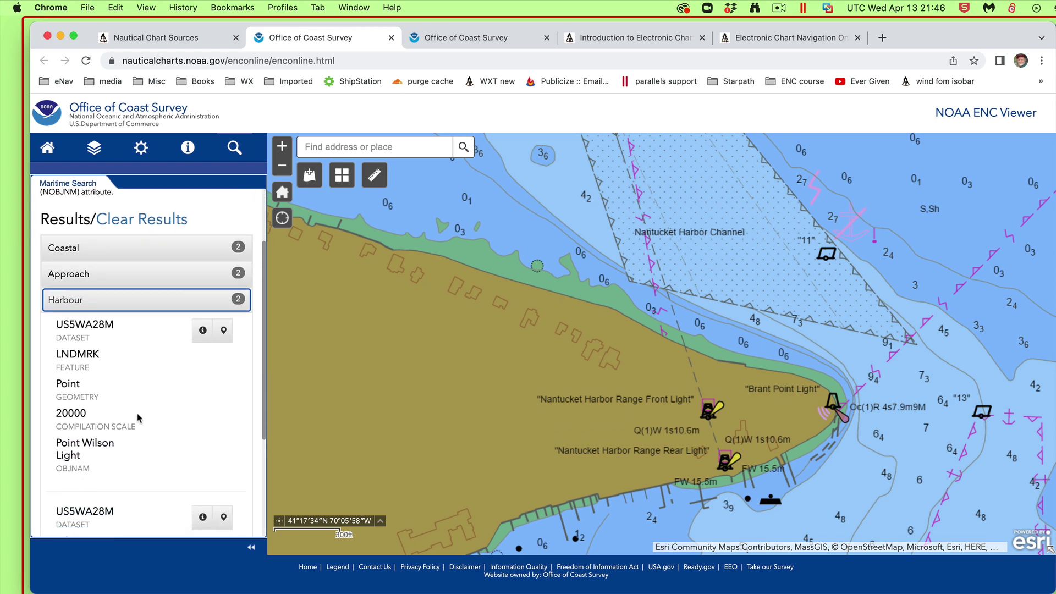
scroll(139, 418, down, 2)
scroll(138, 418, down, 3)
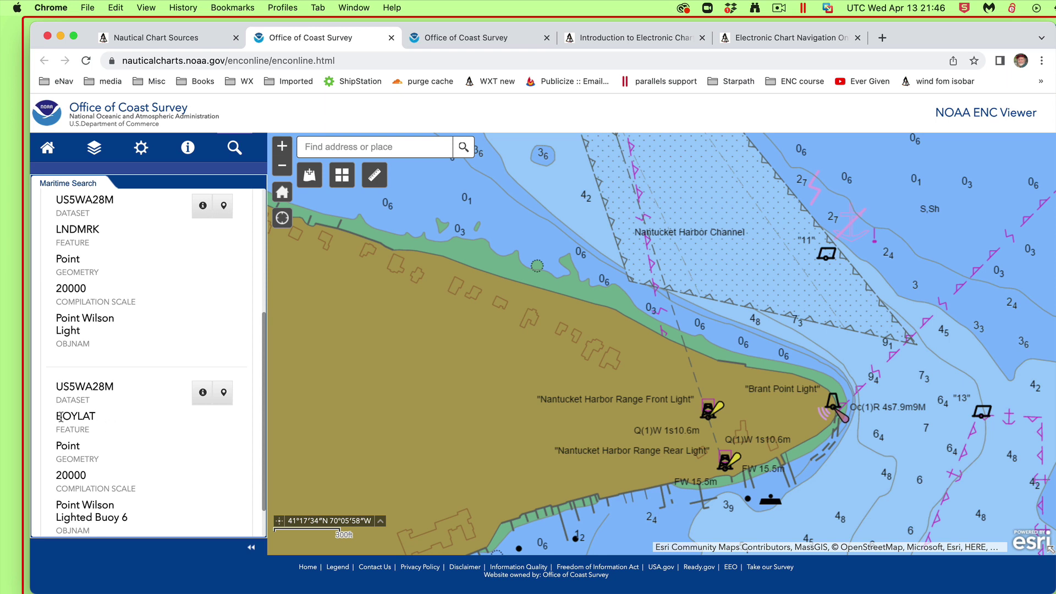
scroll(106, 418, up, 1)
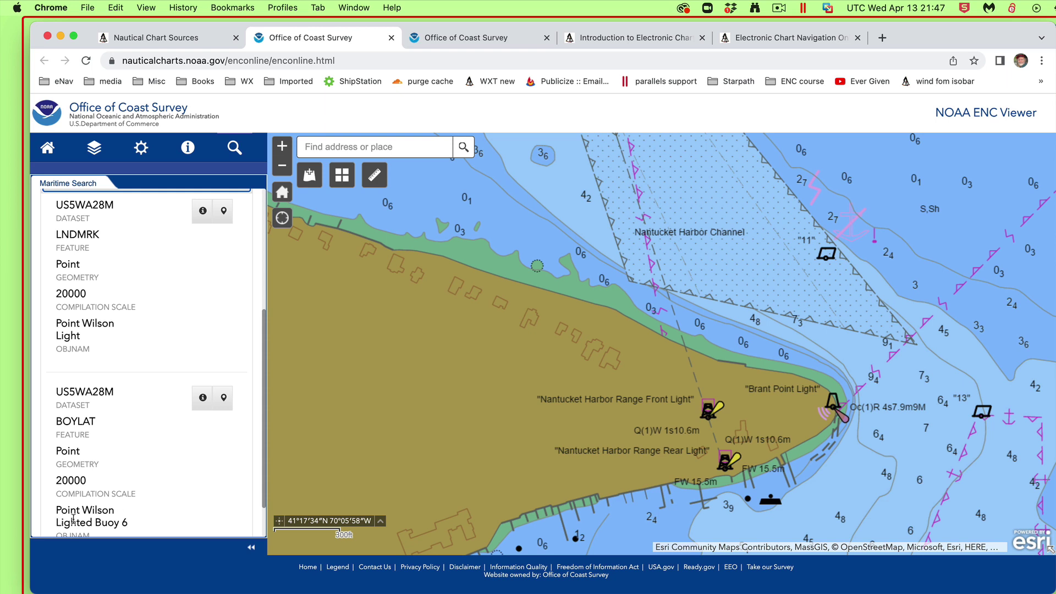
scroll(128, 331, up, 2)
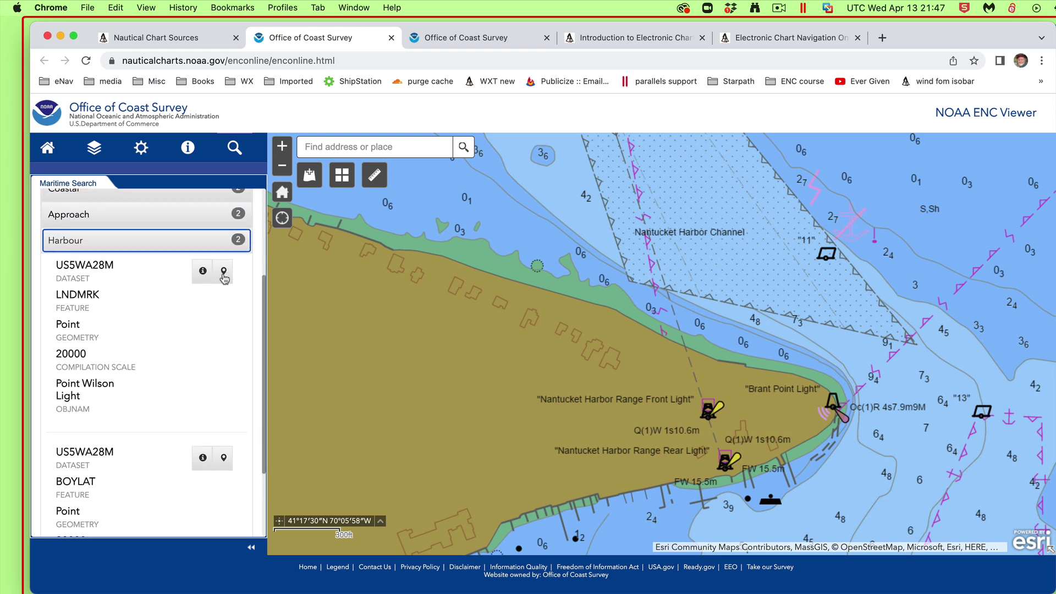
scroll(184, 382, down, 3)
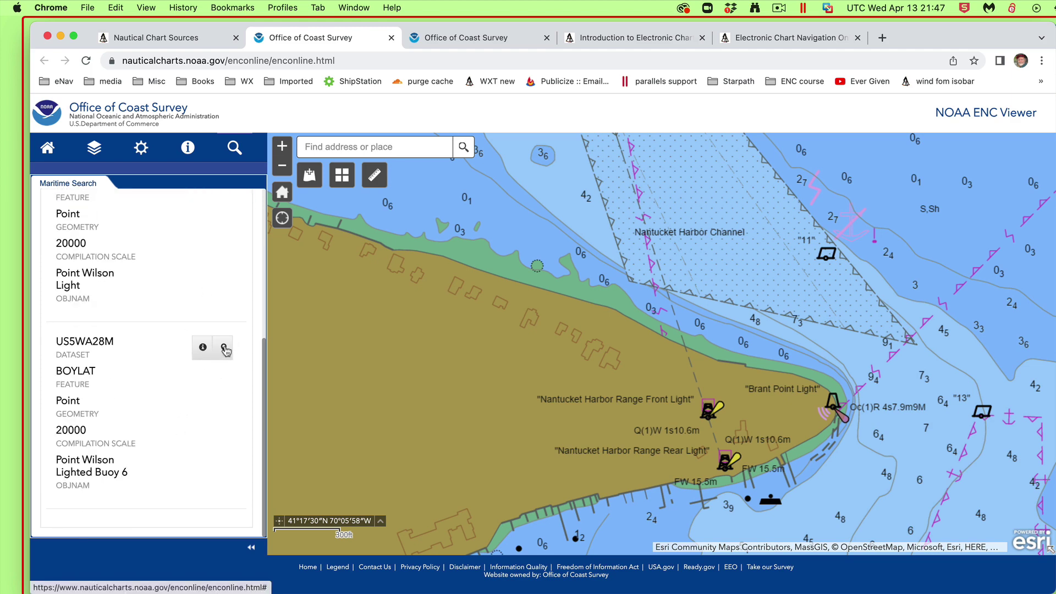
Review the details of Point Wilson Lighted Buoy 6 and locate the buoy on the chart with its surroundings.
click(202, 347)
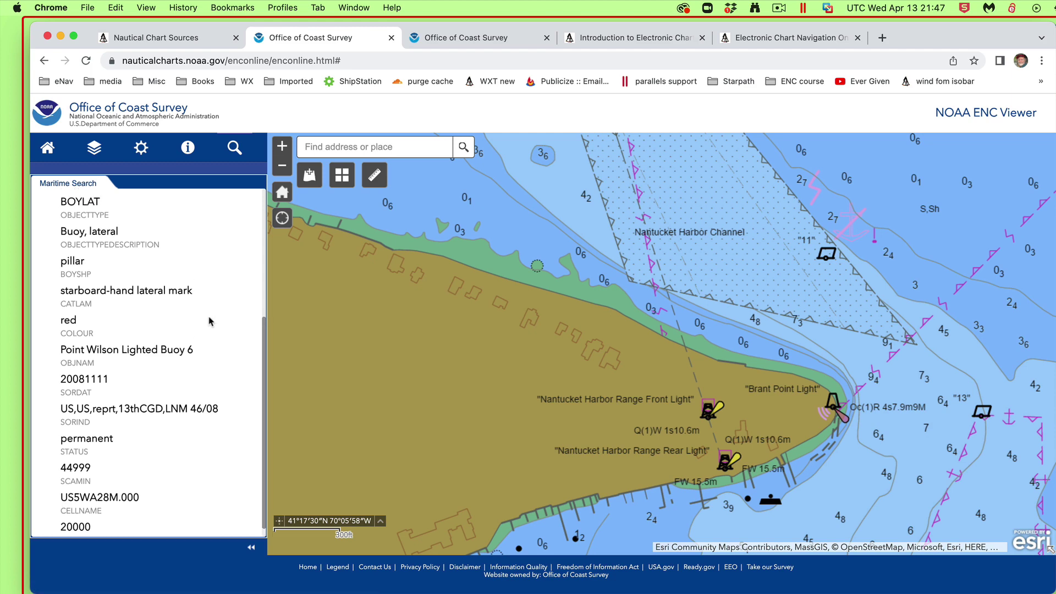
scroll(209, 321, up, 5)
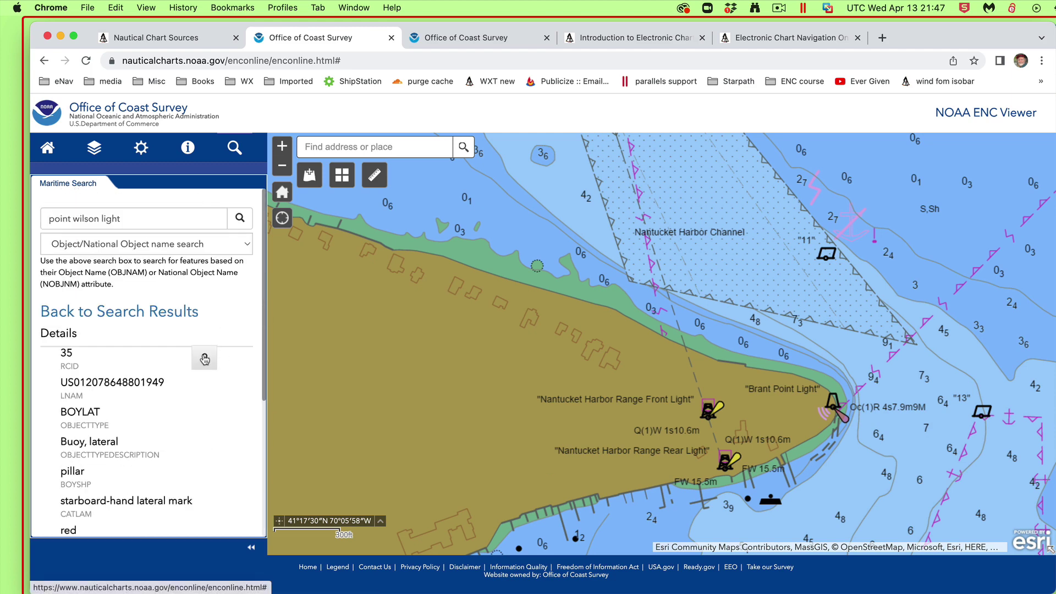
scroll(153, 437, down, 5)
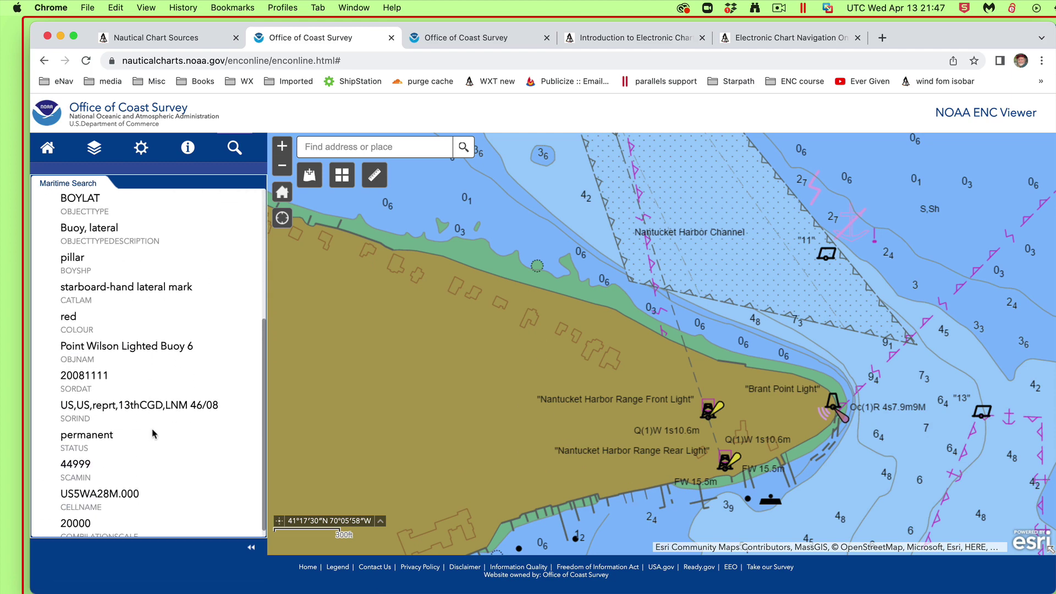
scroll(153, 434, up, 2)
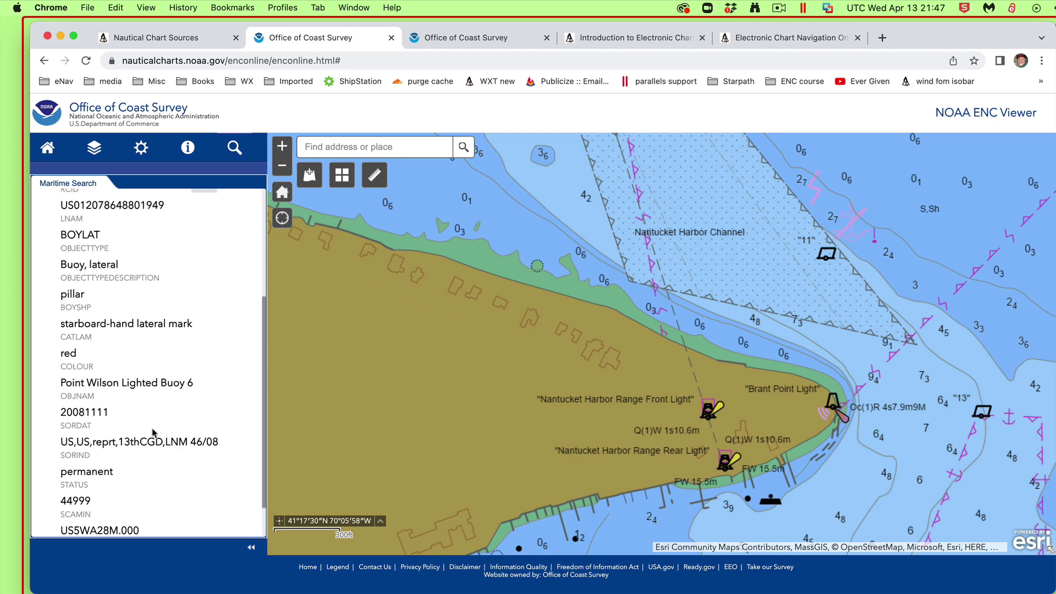
scroll(152, 432, up, 3)
click(206, 312)
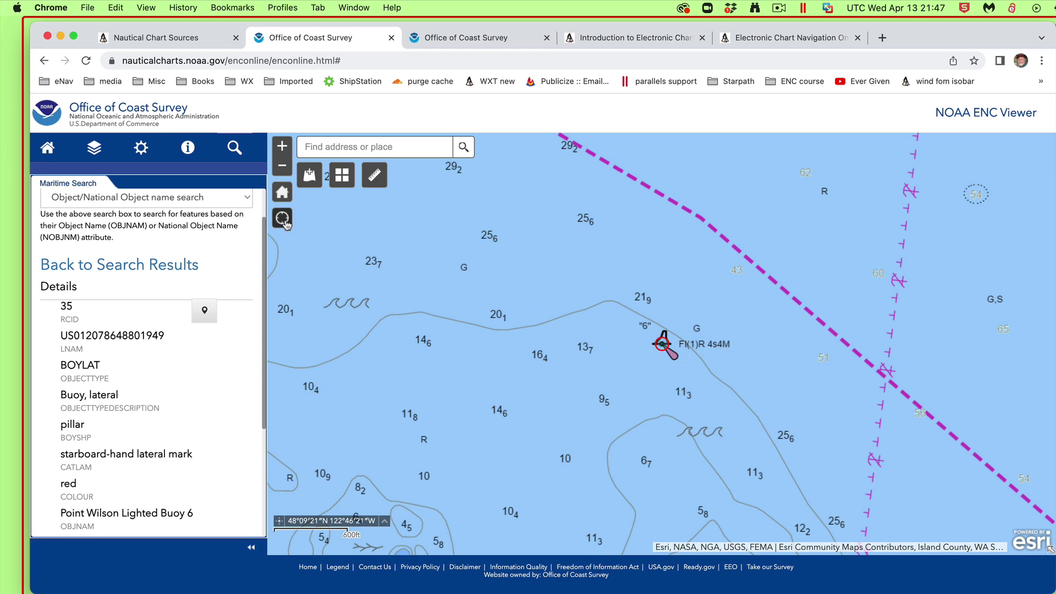
click(283, 166)
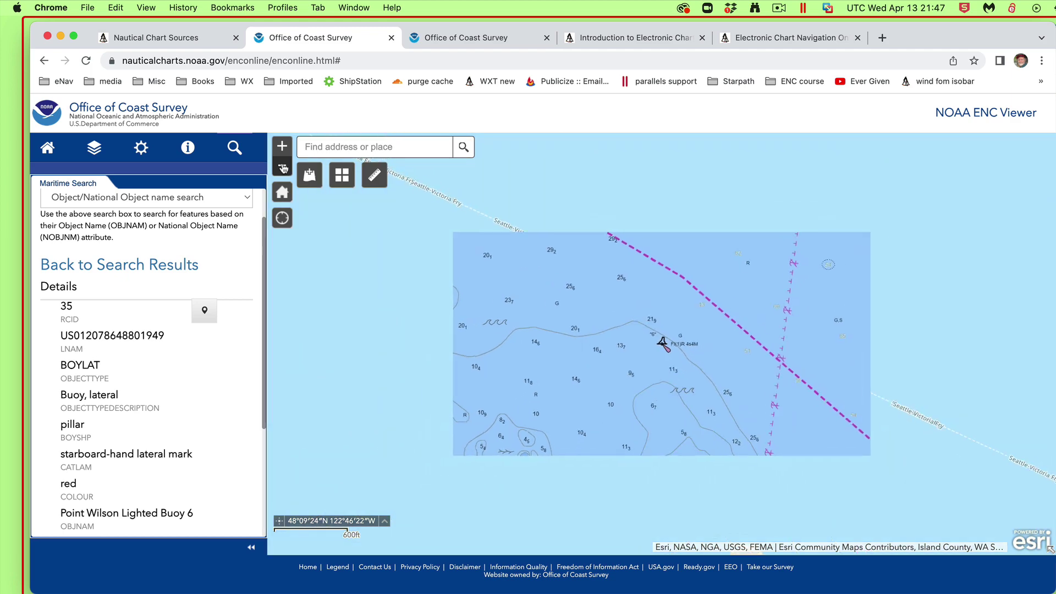
Read the viewer's About information, covering its generic features, web application features and the usage notes at the end.
click(282, 167)
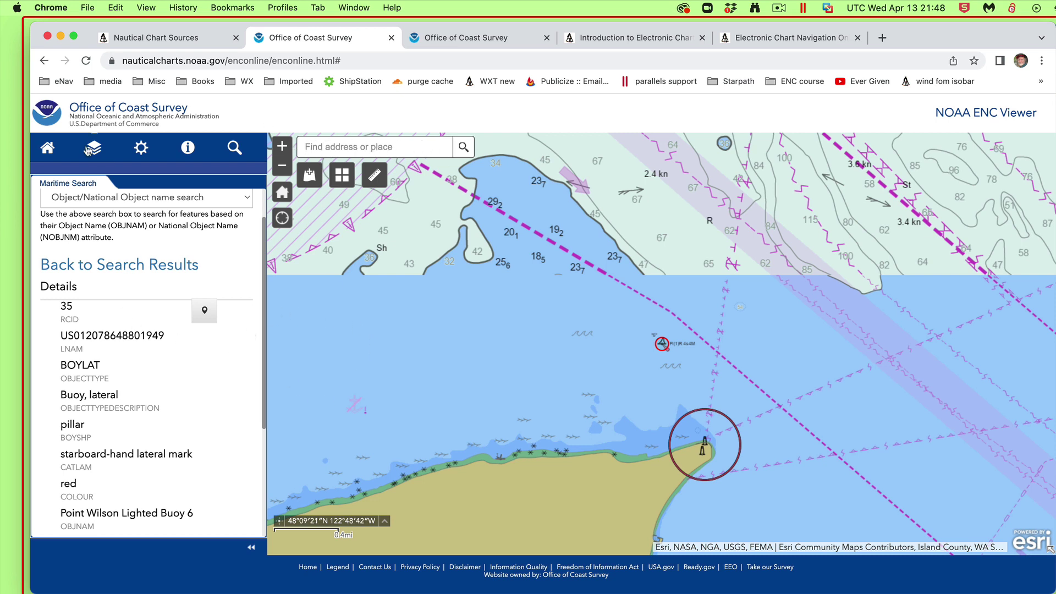
click(47, 151)
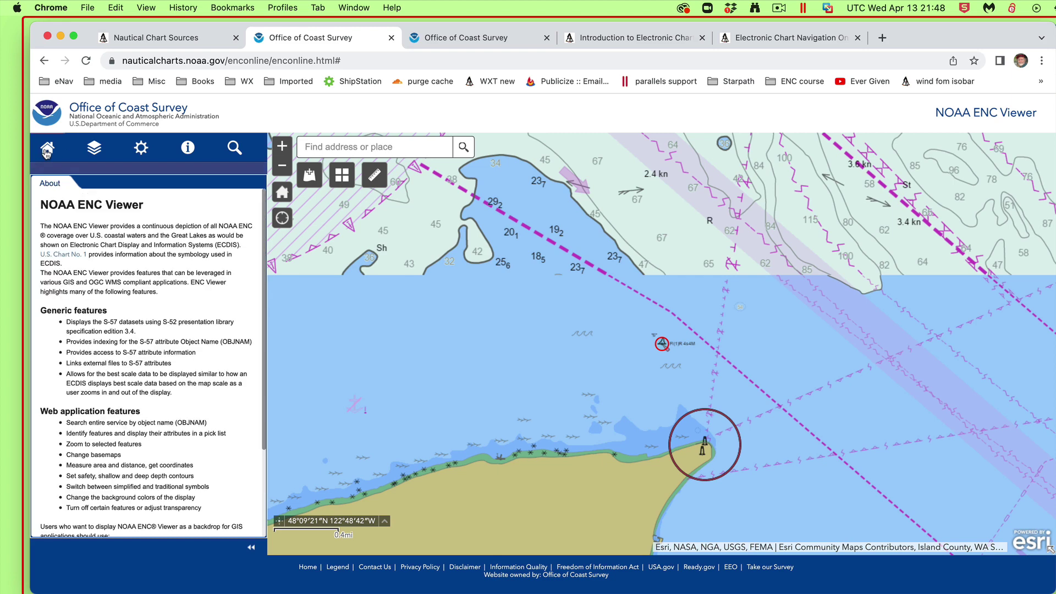
scroll(121, 324, down, 4)
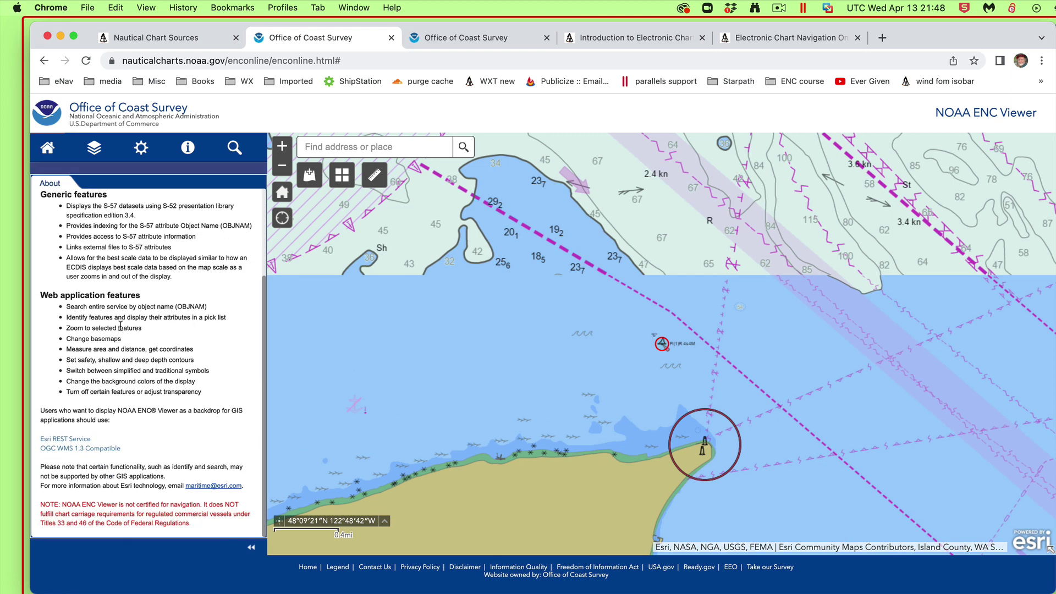
scroll(122, 328, up, 4)
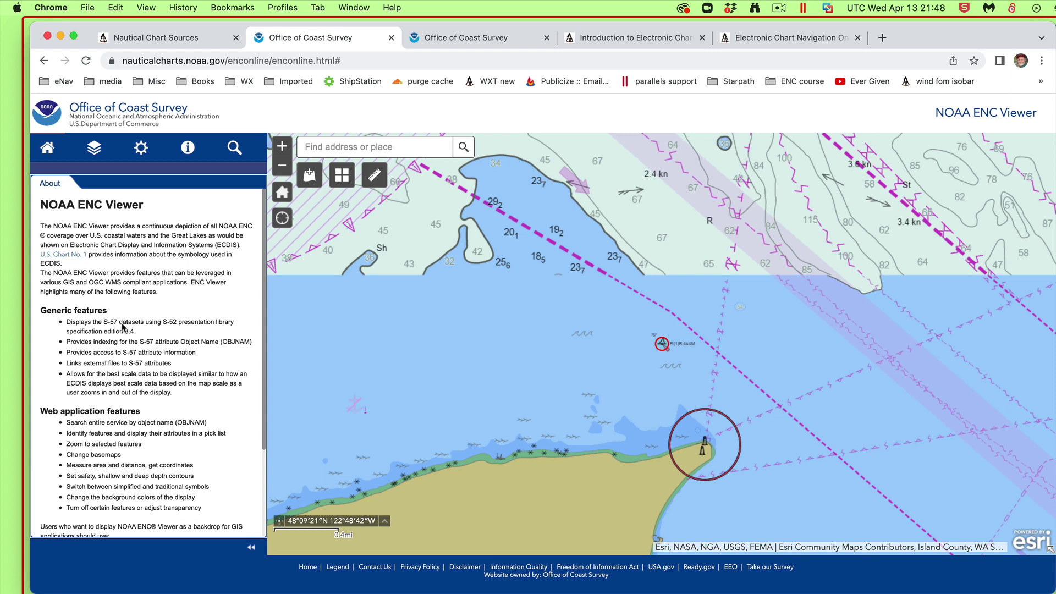
scroll(122, 325, down, 1)
scroll(122, 324, up, 1)
scroll(124, 322, down, 4)
scroll(125, 322, up, 4)
scroll(116, 334, down, 4)
scroll(114, 342, up, 4)
Show the layer list, expand the ENC layer and review all its sublayers down to Overscale warning.
click(98, 153)
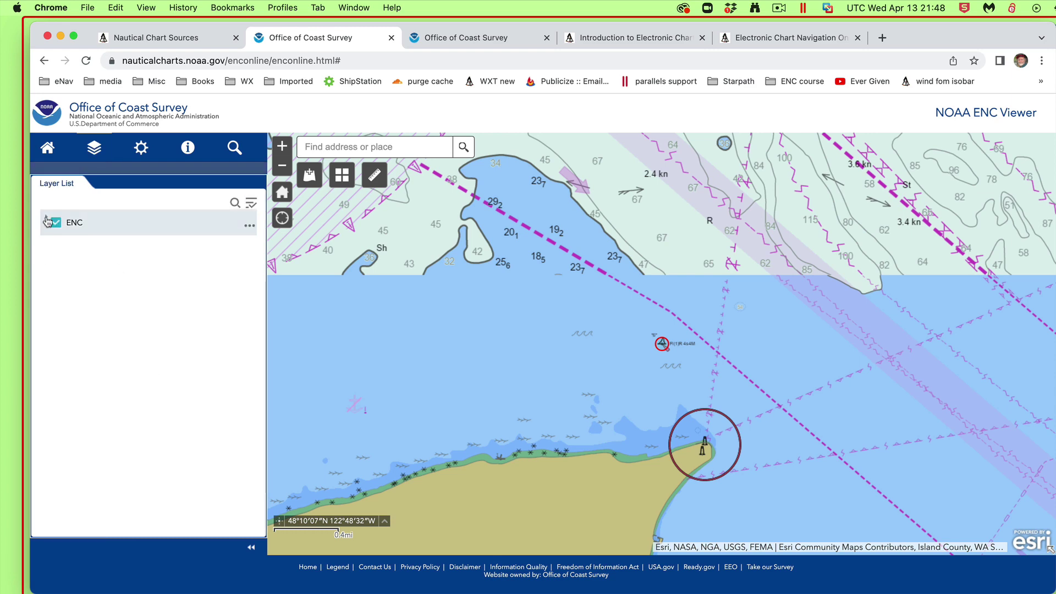
click(47, 219)
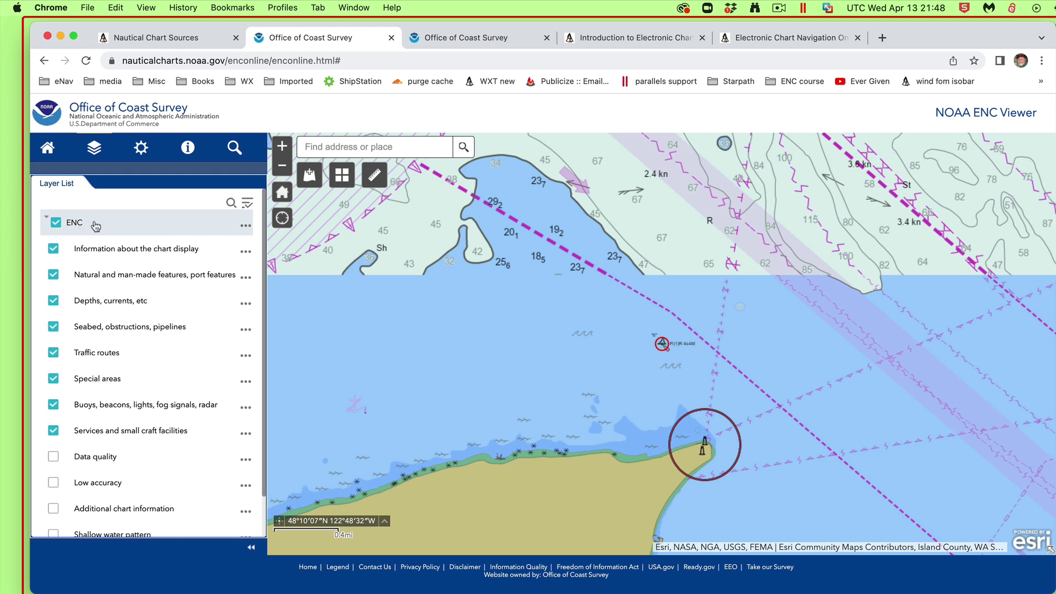
click(47, 219)
click(113, 229)
scroll(175, 395, down, 1)
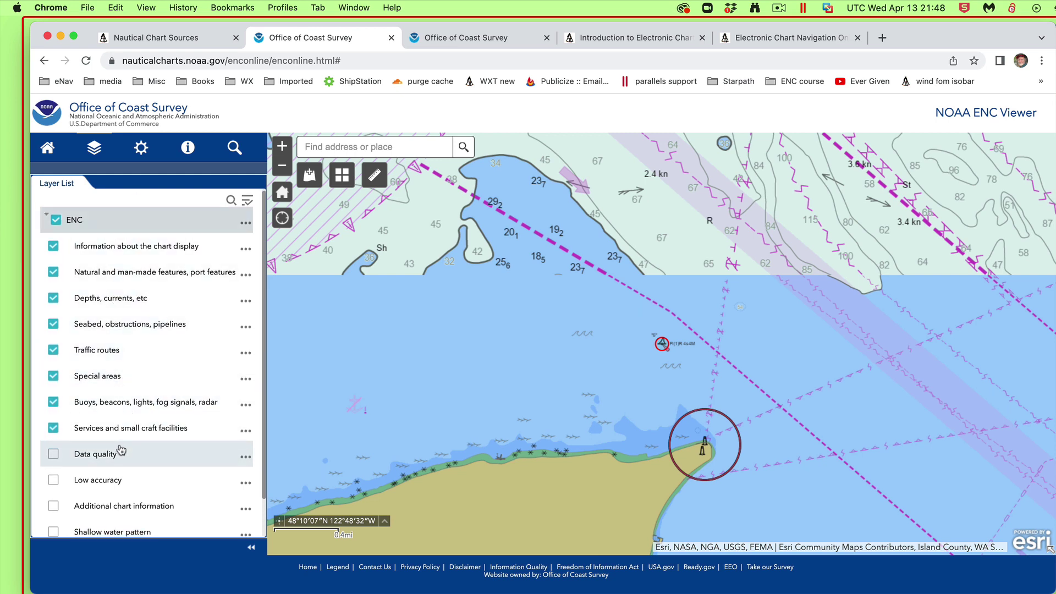
scroll(122, 450, down, 1)
scroll(121, 450, down, 3)
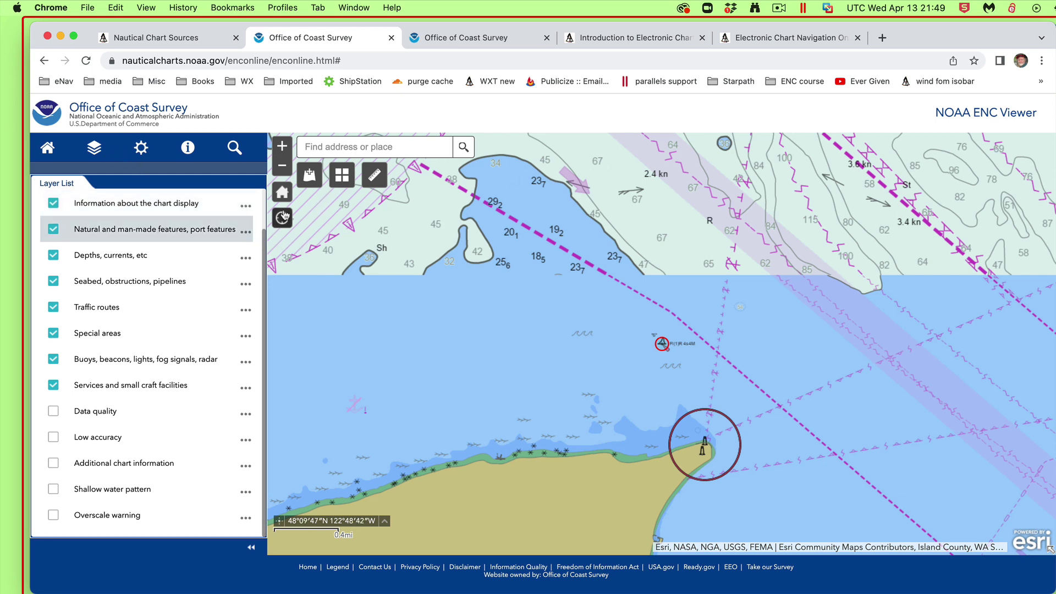
Change the basemap to Colored Pencil Map.
click(342, 175)
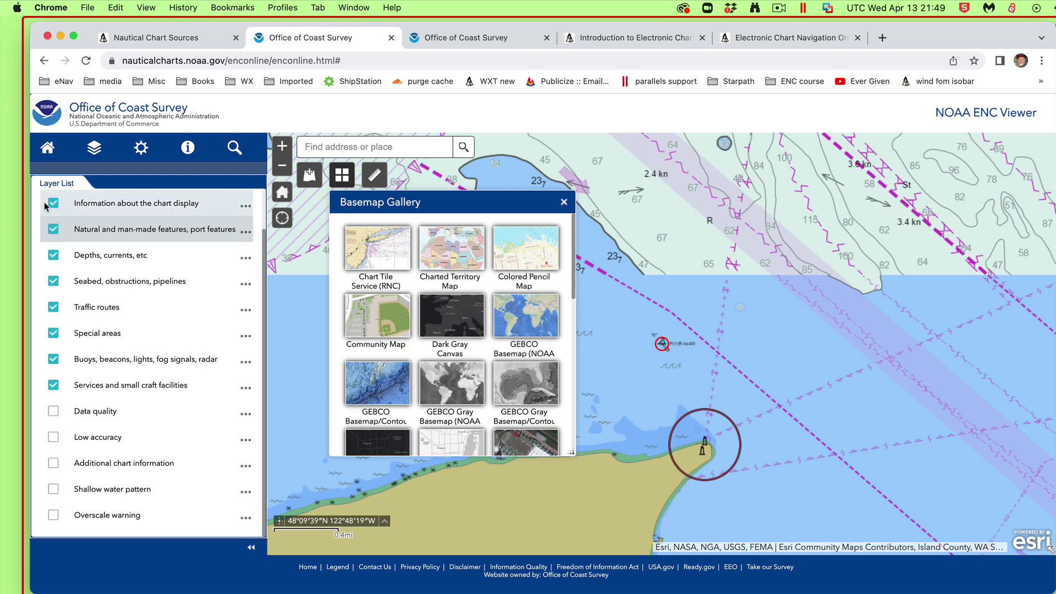
scroll(89, 206, up, 2)
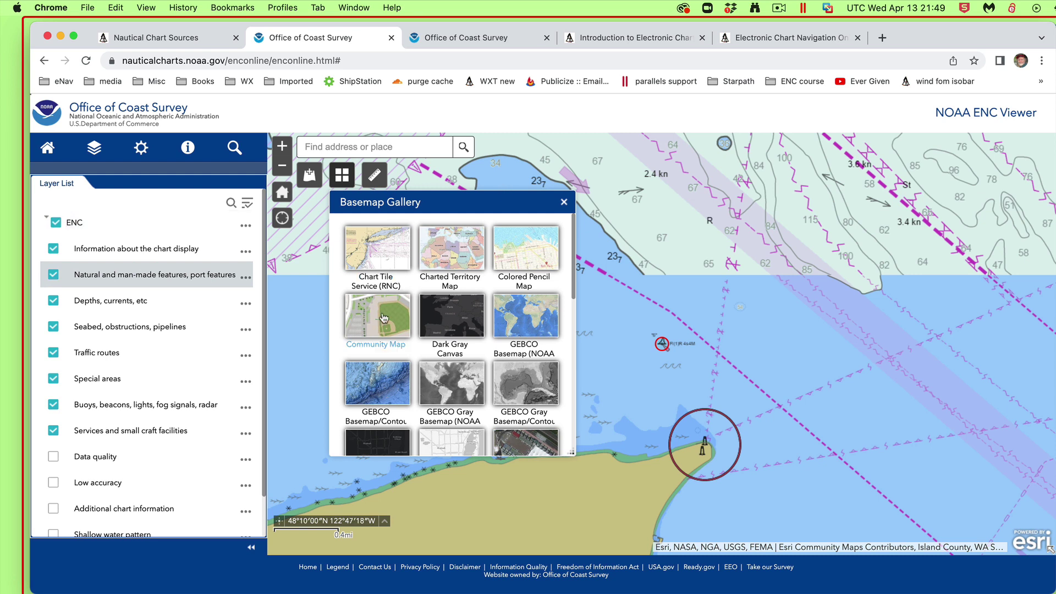
click(538, 259)
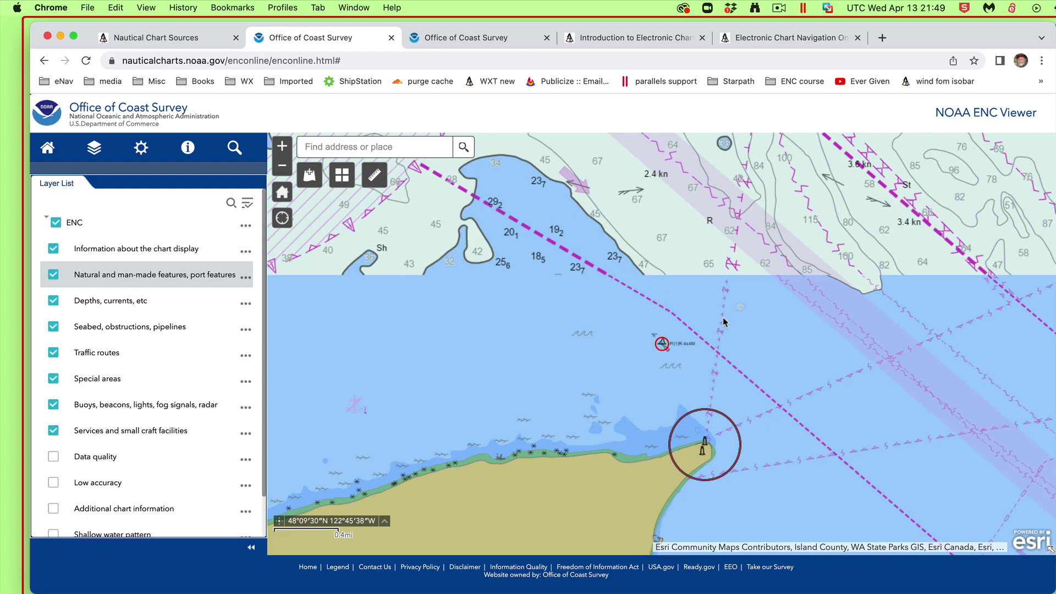
Examine the chart south of Point Wilson, around Port Townsend and Indian Island, close up and at a wider scale.
key(Down)
key(Down)
key(Down)
key(Down)
key(Down)
key(Down)
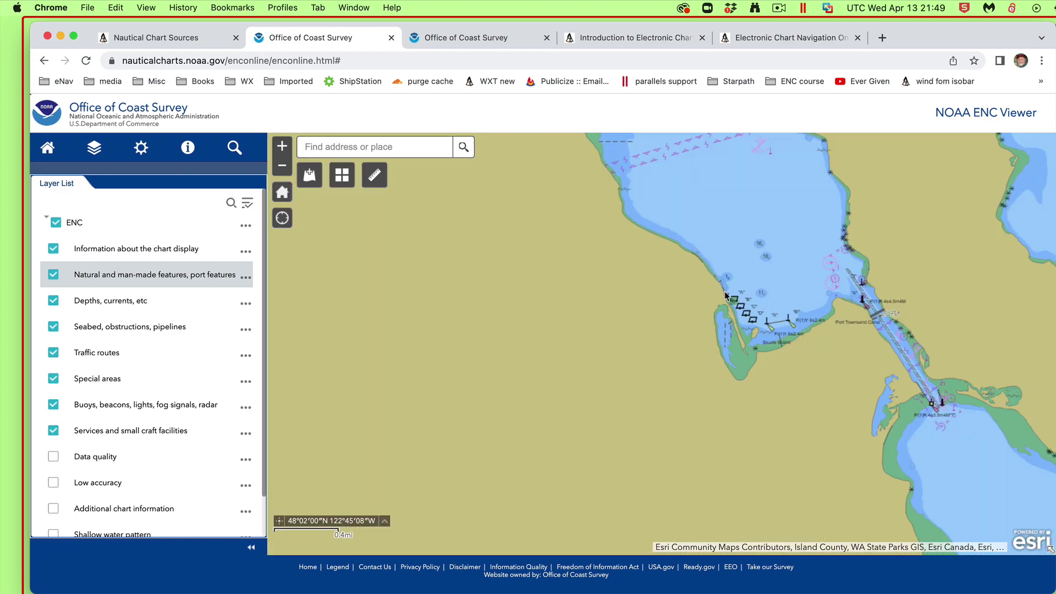
drag(714, 356, 696, 494)
drag(721, 301, 707, 405)
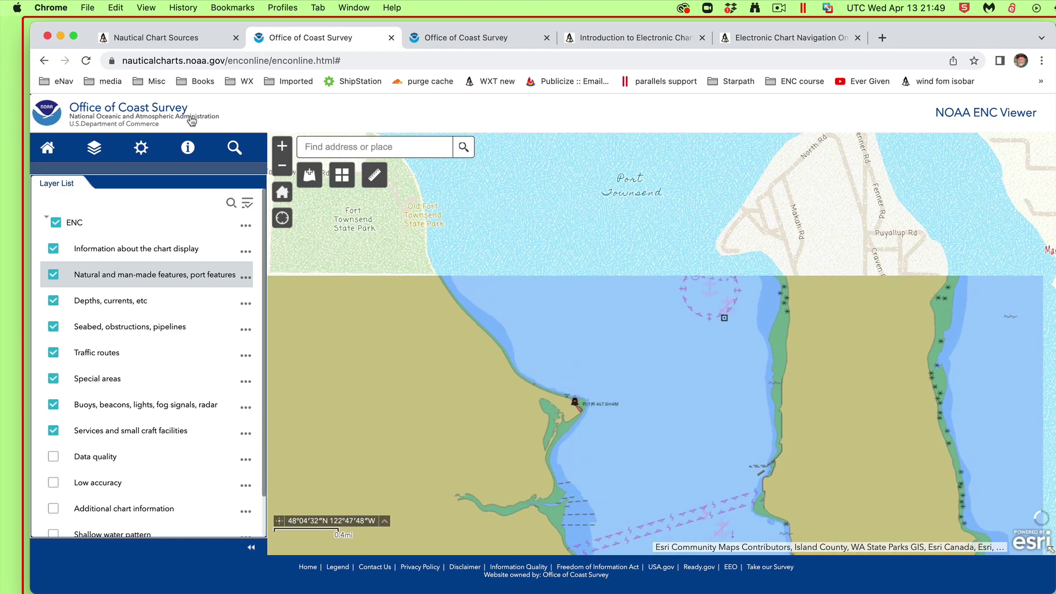
click(284, 165)
click(284, 166)
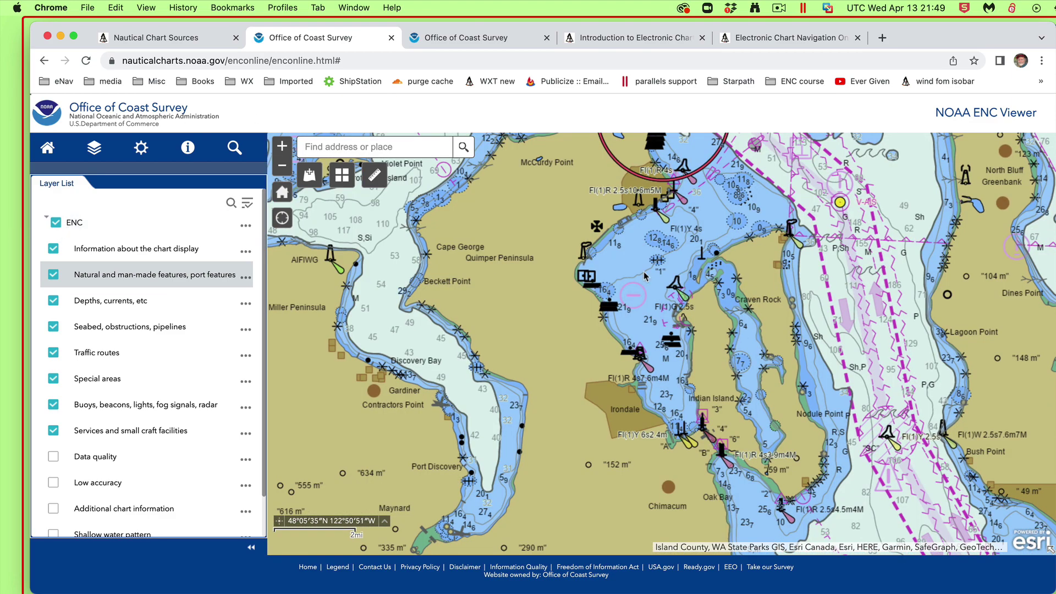
Change the basemap to Chart Tile Service (RNC) and turn off the ENC layer to expose the raster chart.
click(341, 176)
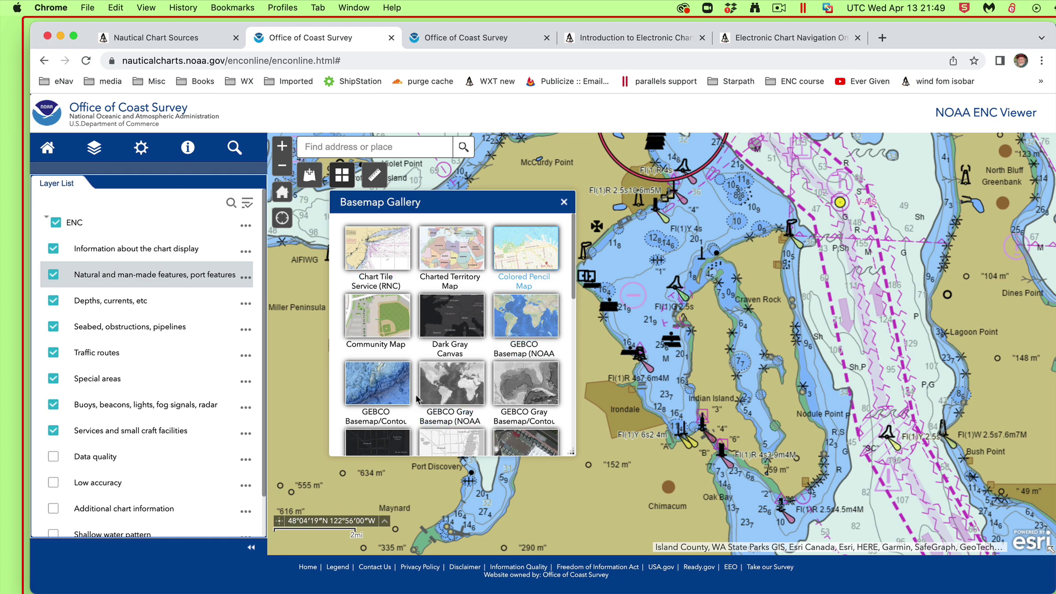
click(378, 259)
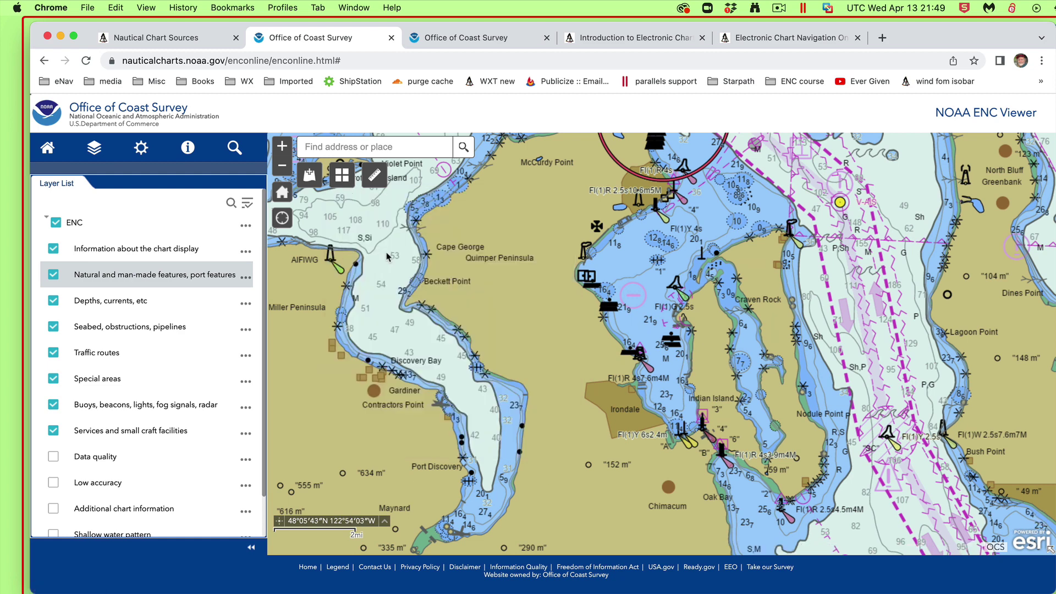
click(57, 227)
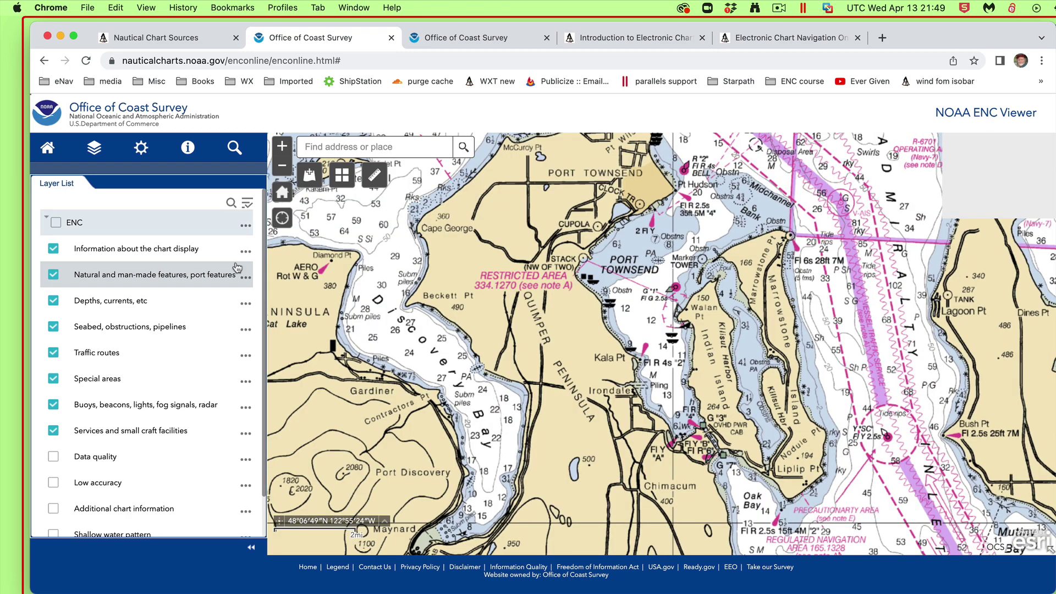
Examine the raster chart around Port Townsend, Admiralty Inlet, Protection Island and the Puget Sound traffic lanes.
drag(433, 204, 682, 449)
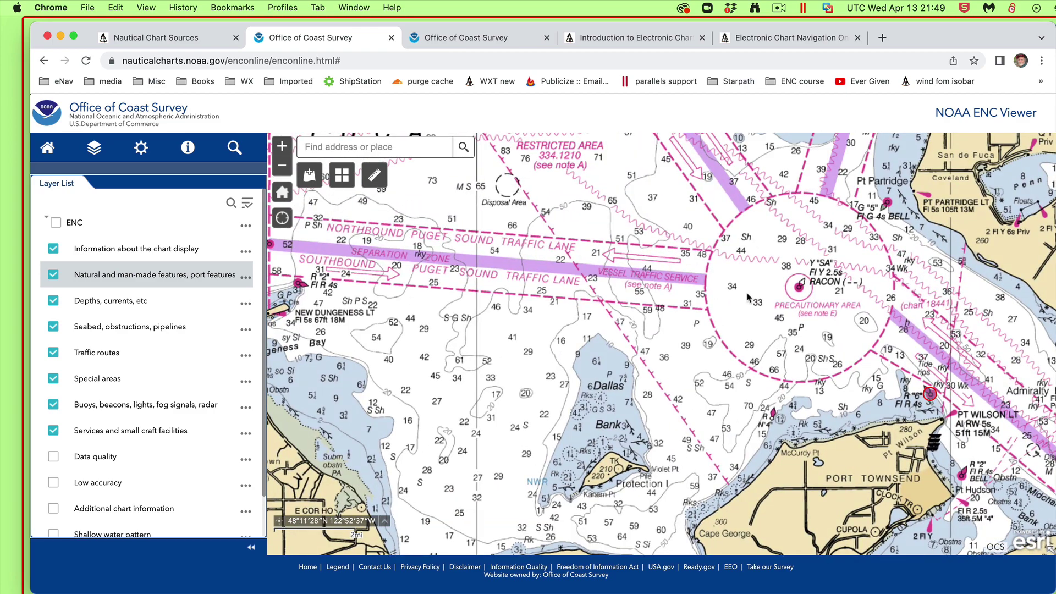
drag(731, 358, 694, 205)
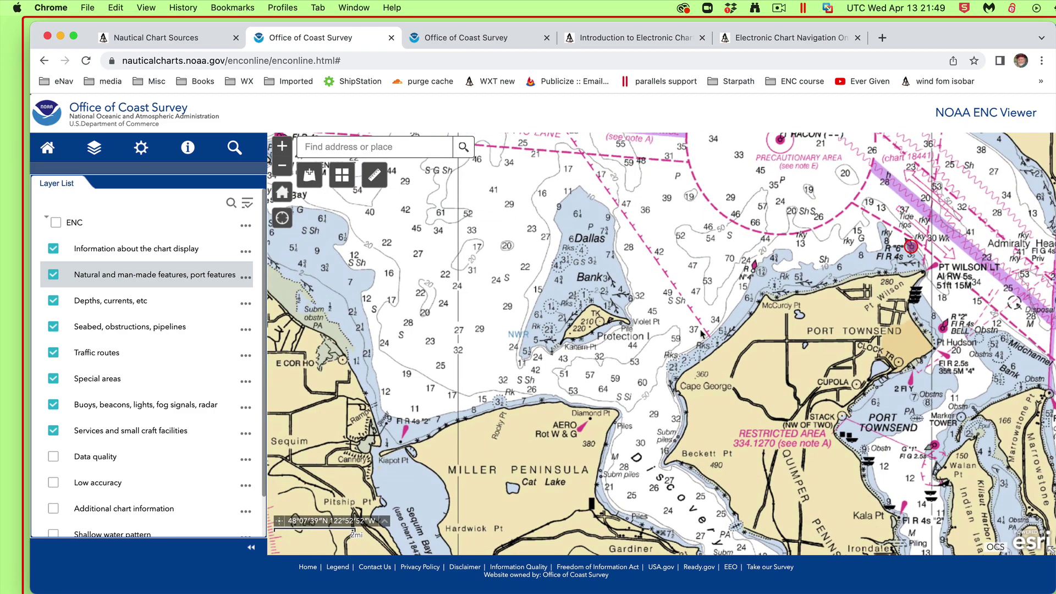
drag(740, 346, 519, 171)
drag(756, 304, 437, 150)
drag(568, 290, 567, 381)
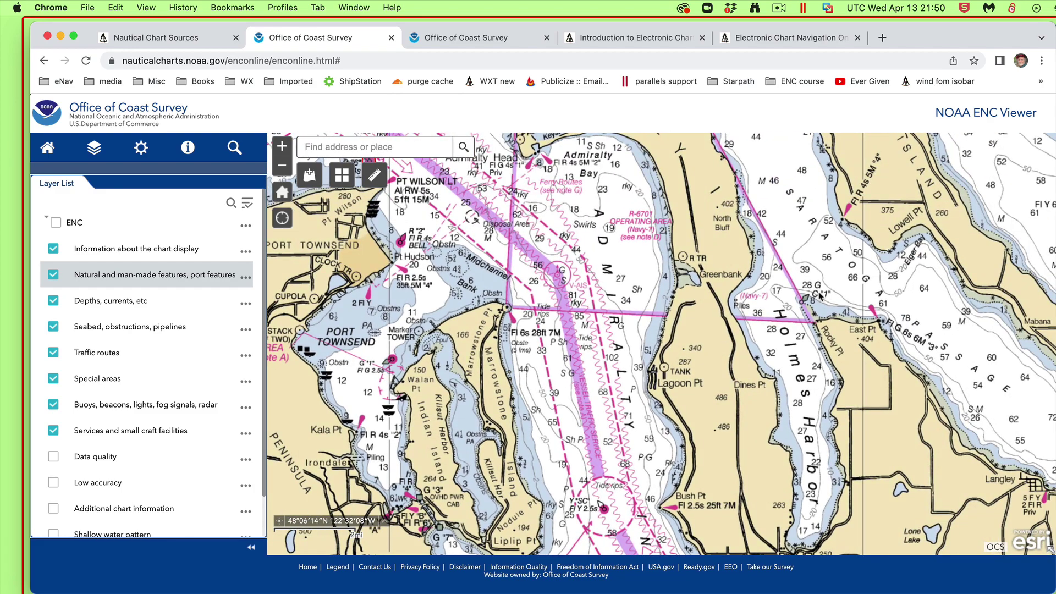
drag(819, 295, 481, 231)
drag(329, 492, 775, 486)
drag(560, 293, 751, 448)
drag(788, 376, 729, 295)
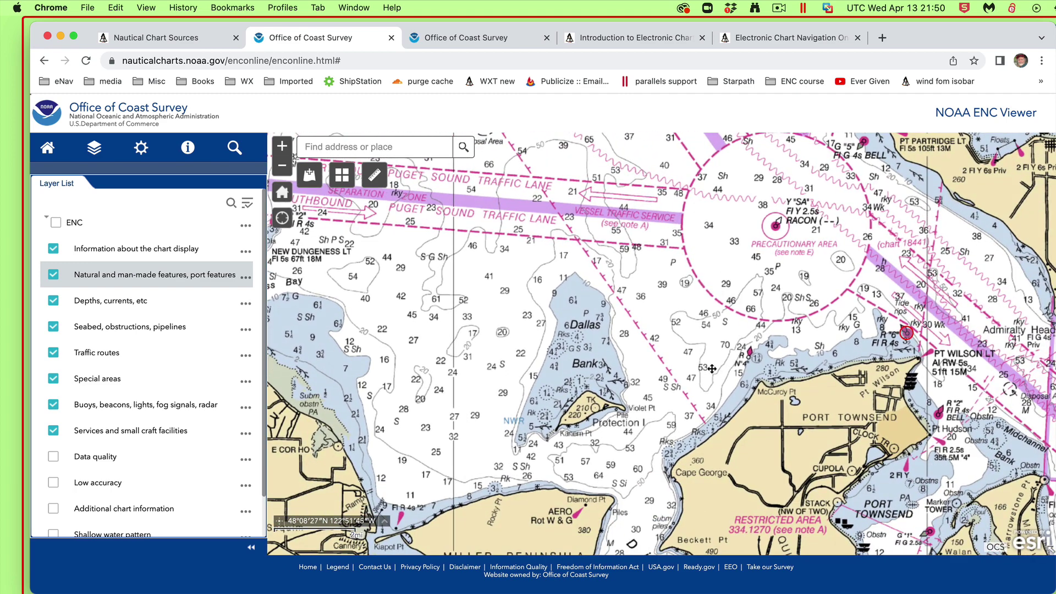
drag(712, 368, 711, 299)
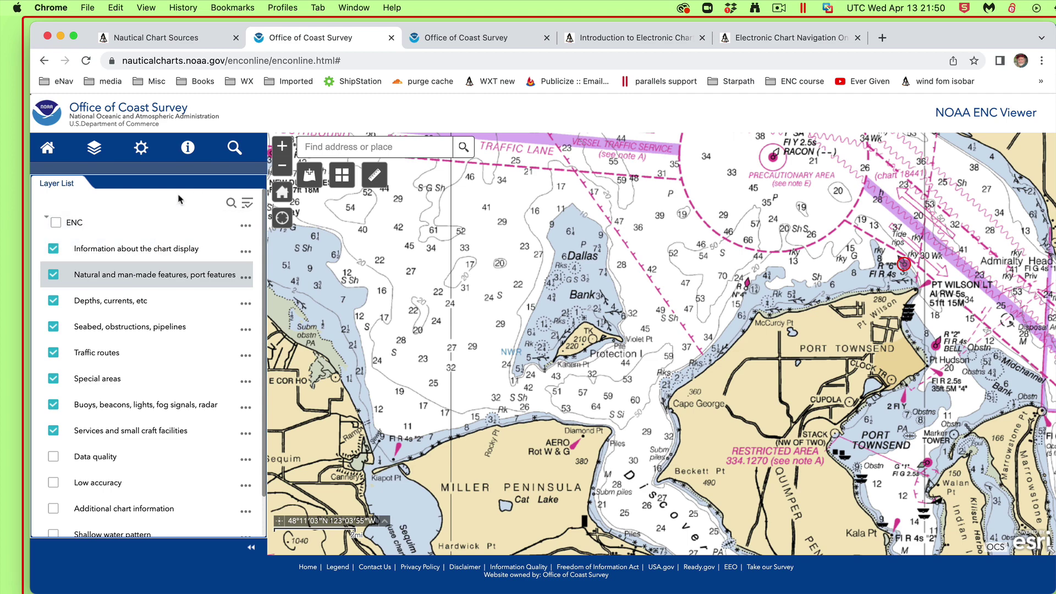
Turn the ENC layer back on, view the chart around Protection Island and Dungeness, and collapse the sublayer list.
click(56, 223)
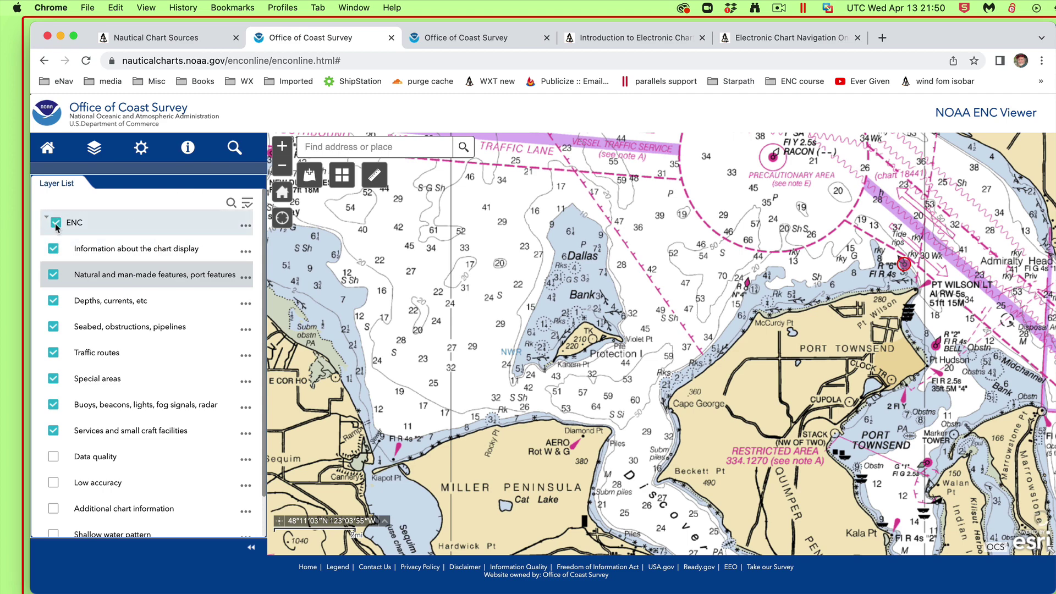
drag(670, 466, 828, 505)
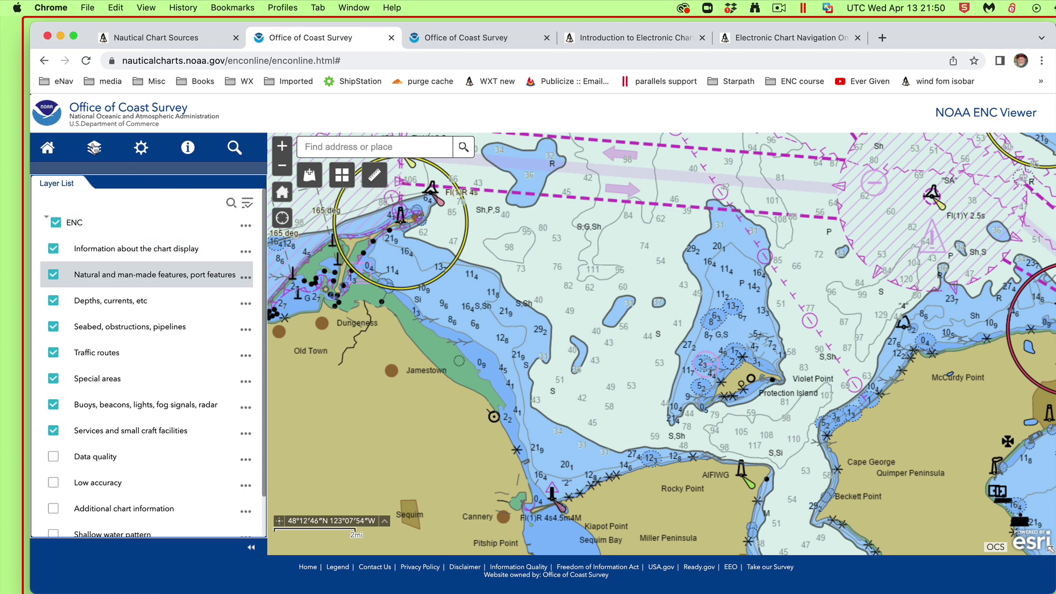
click(46, 218)
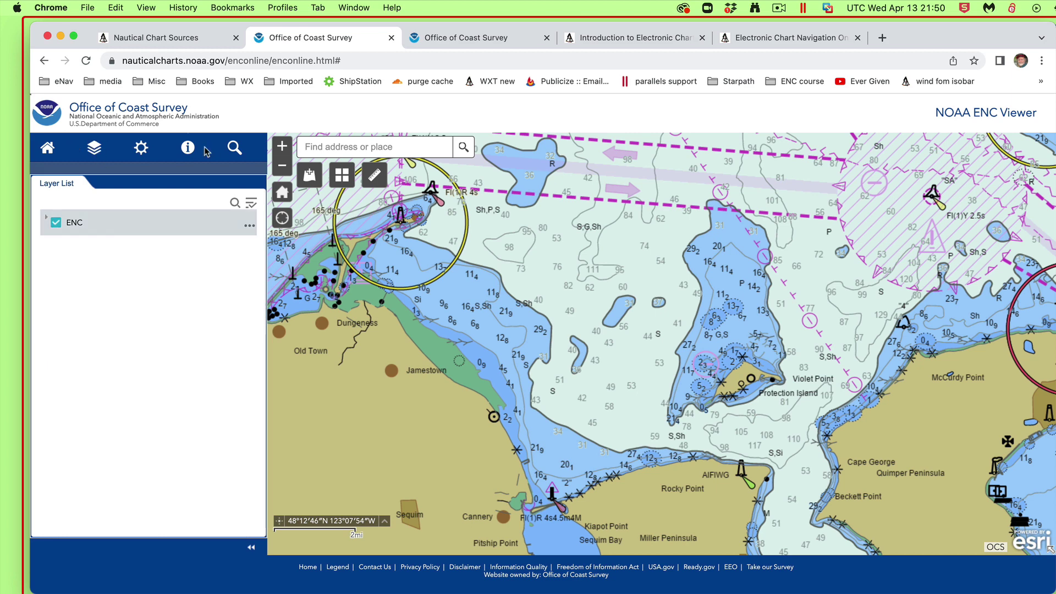
Review the Miscellaneous and Depth Contour settings in the Maritime Display Properties.
click(145, 152)
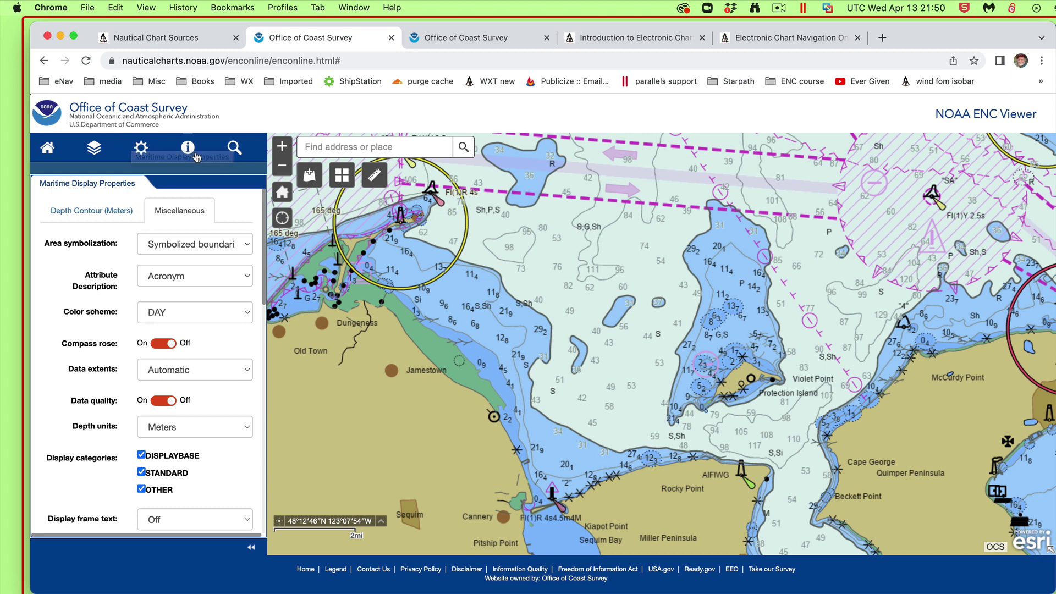
click(89, 213)
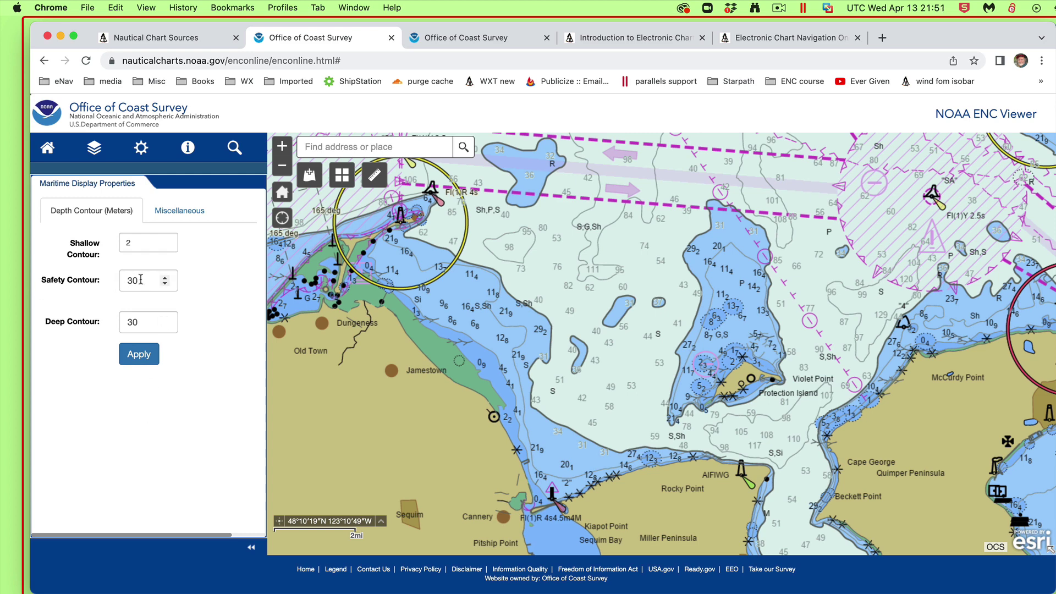
click(187, 211)
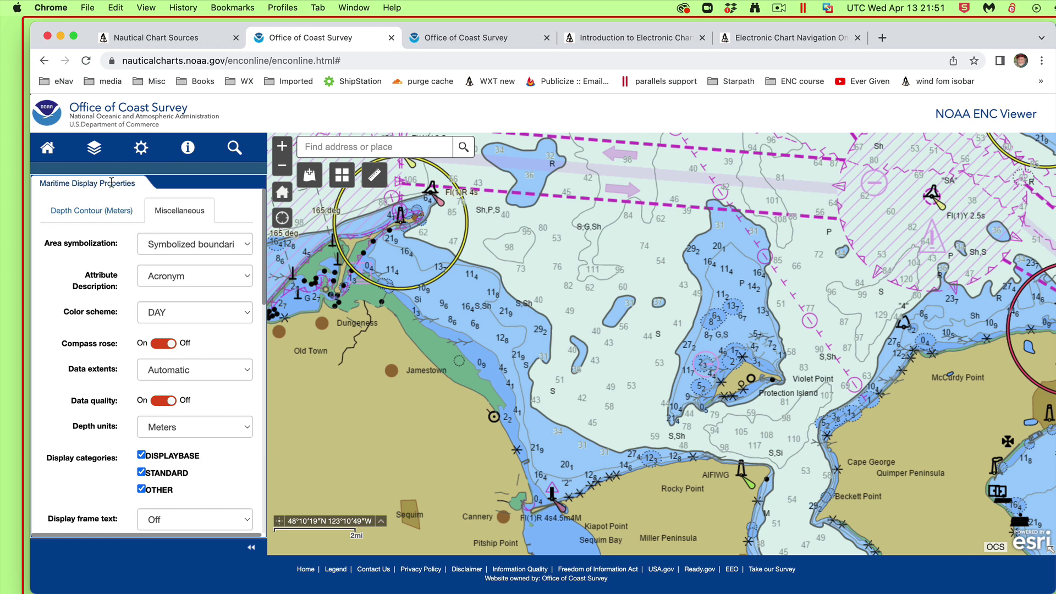
click(69, 213)
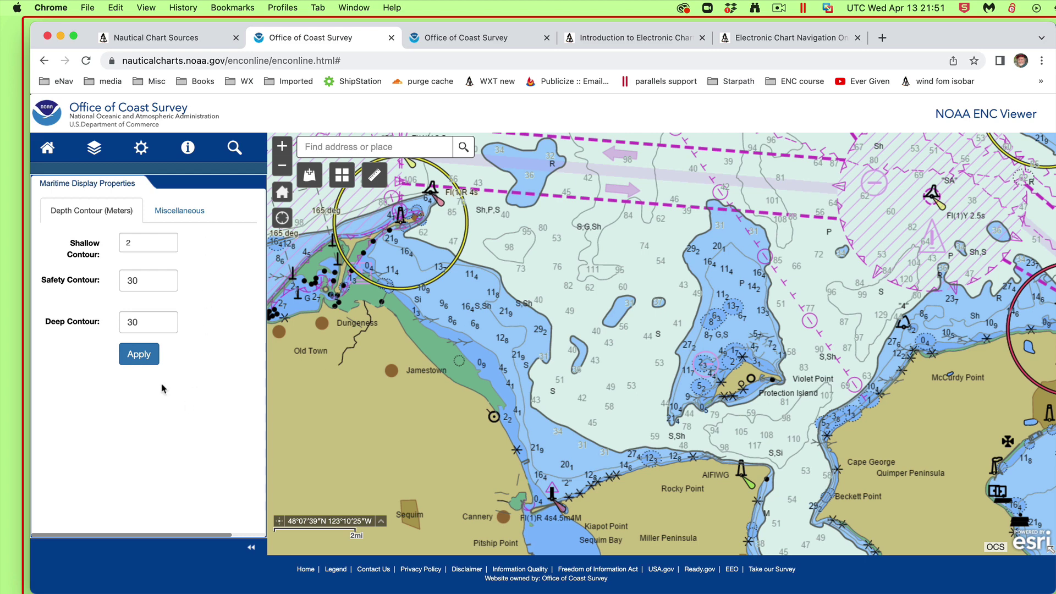
View the Starpath pages for the Introduction to Electronic Chart Navigation book and the Electronic Chart Navigation online course.
click(630, 39)
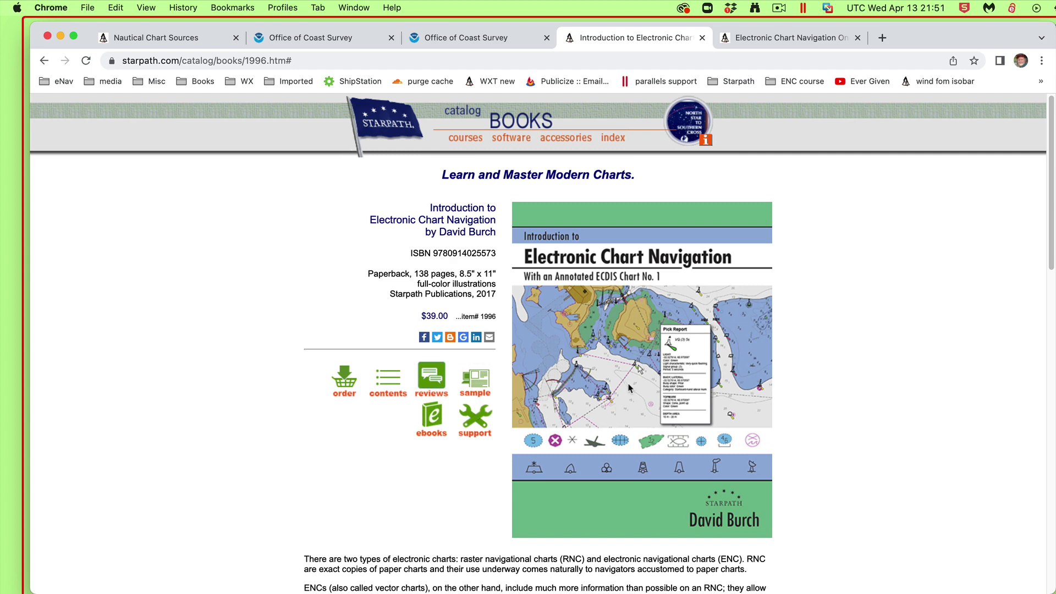
scroll(626, 391, down, 1)
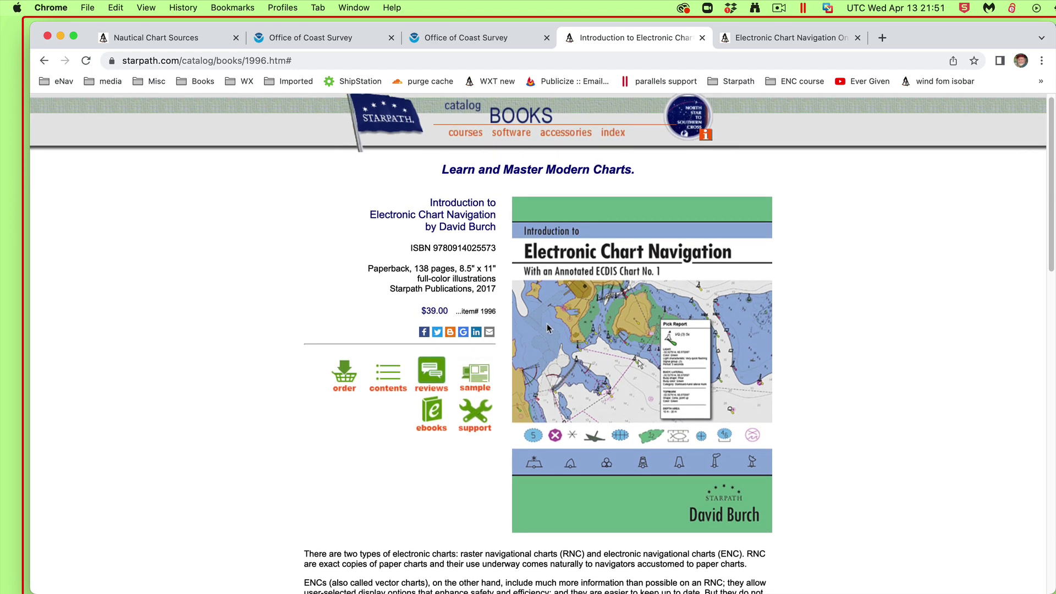
click(817, 34)
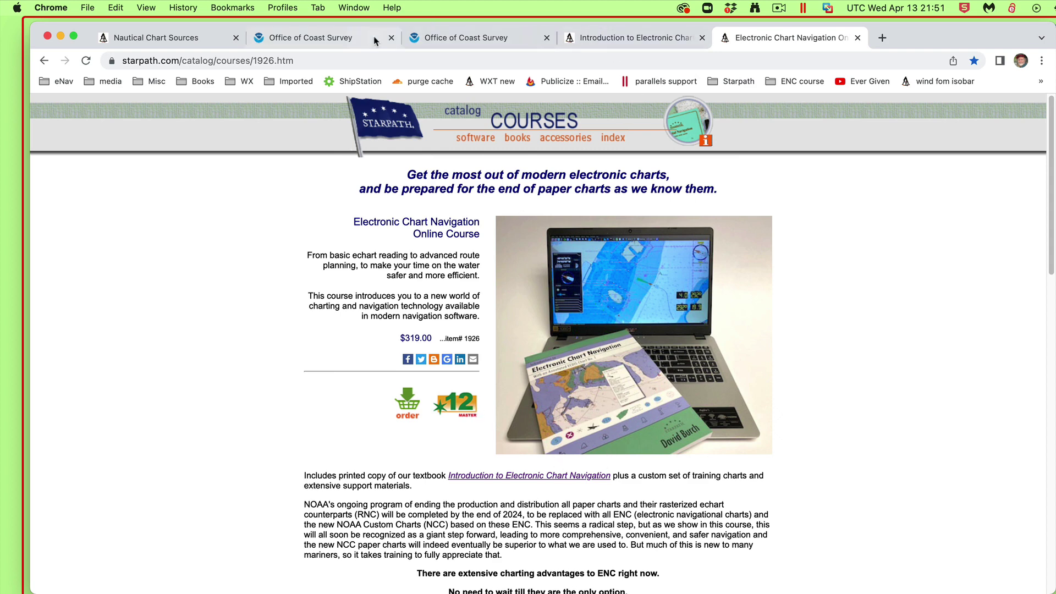
Return to the NOAA ENC Viewer, show the Miscellaneous display properties and view the chart north of Dungeness.
click(313, 37)
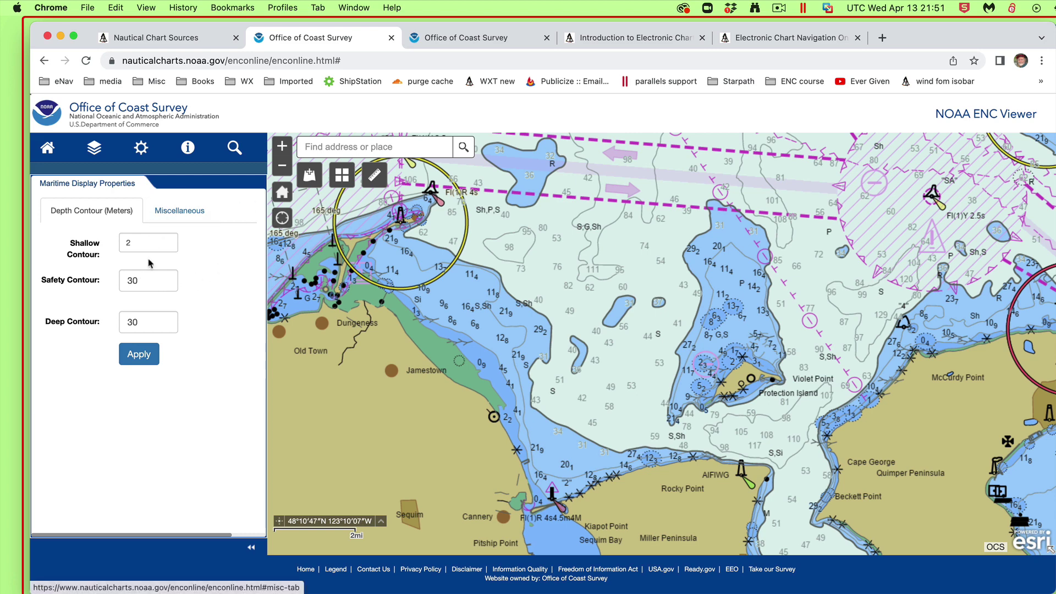
click(159, 212)
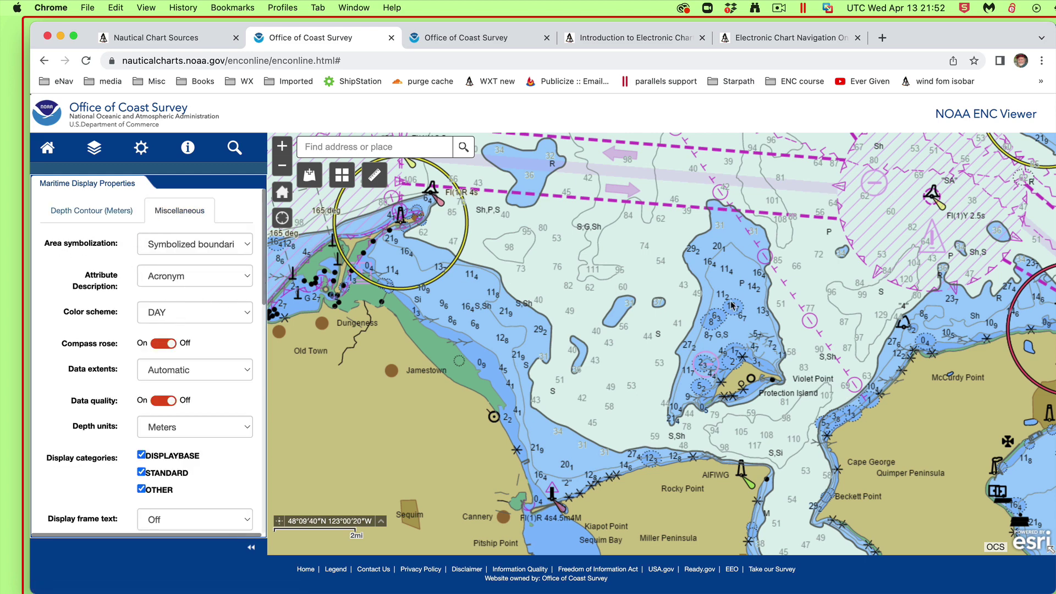
drag(733, 305, 675, 416)
drag(592, 216, 641, 338)
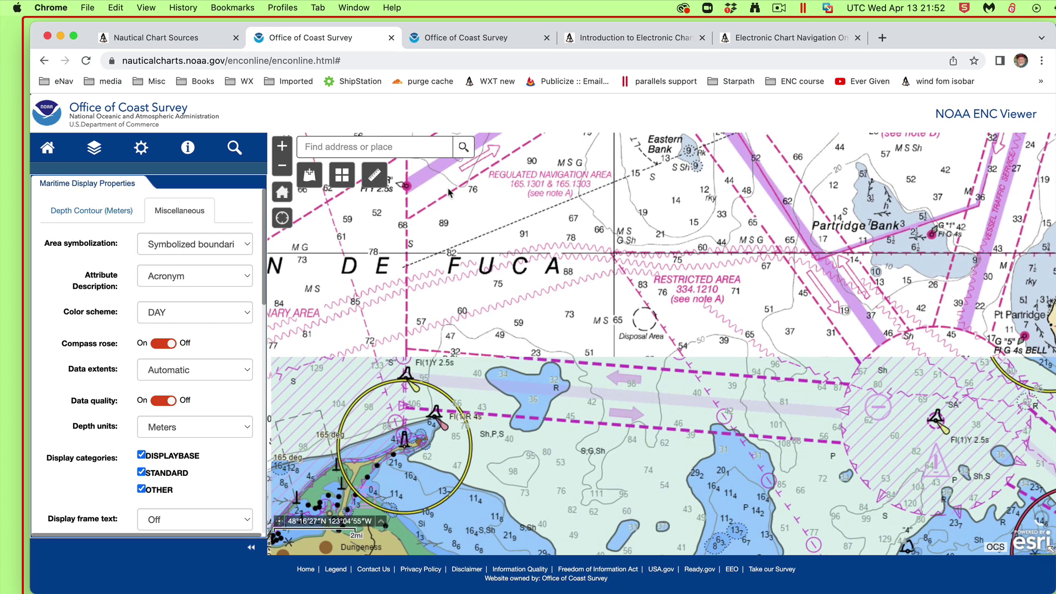
Switch the basemap to Topographic from the basemap gallery.
drag(564, 262, 562, 323)
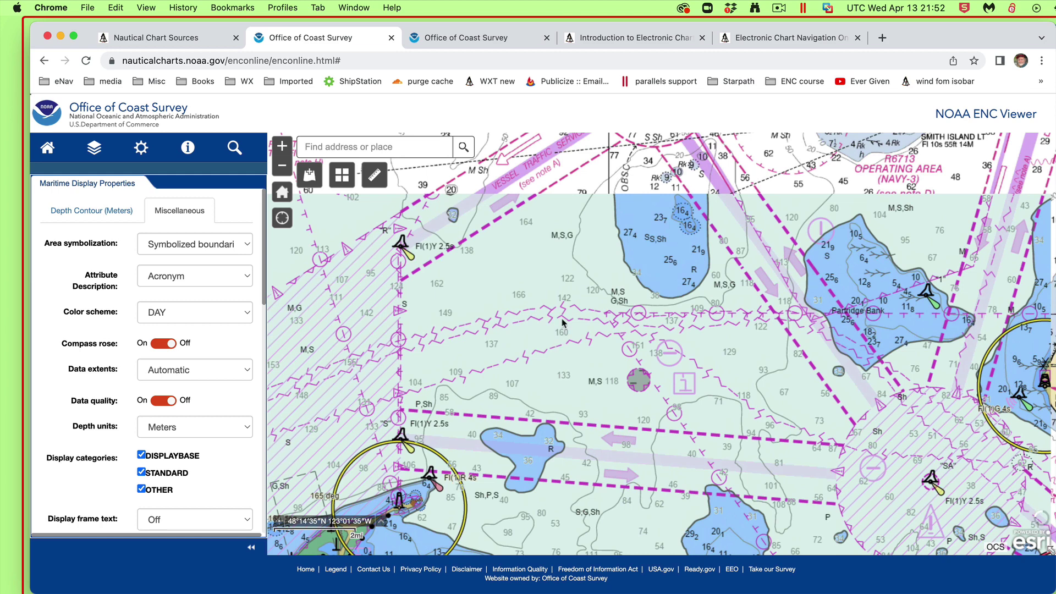
click(341, 176)
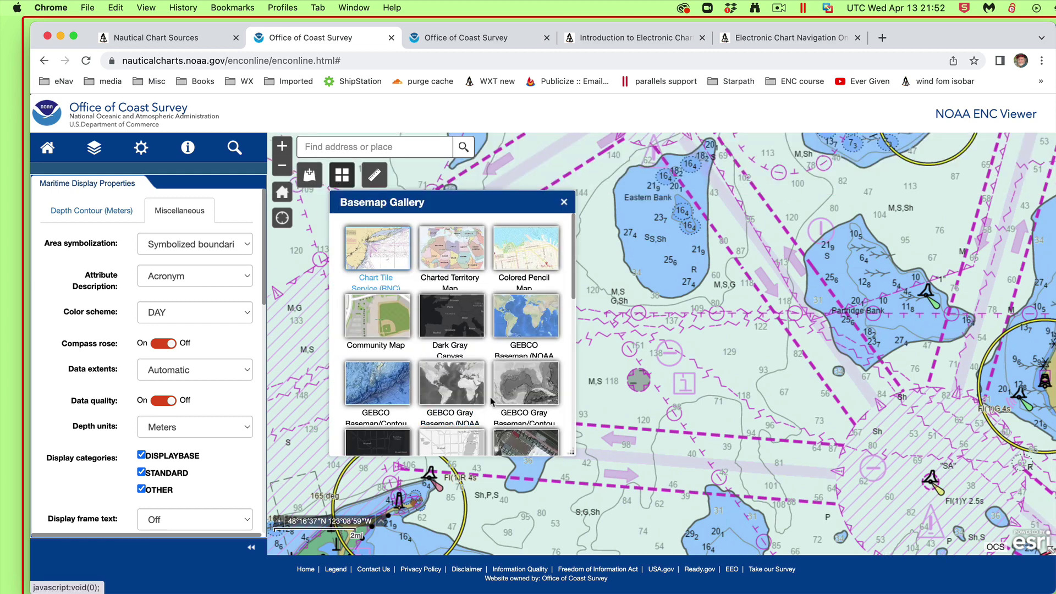
scroll(480, 408, down, 4)
scroll(480, 409, down, 4)
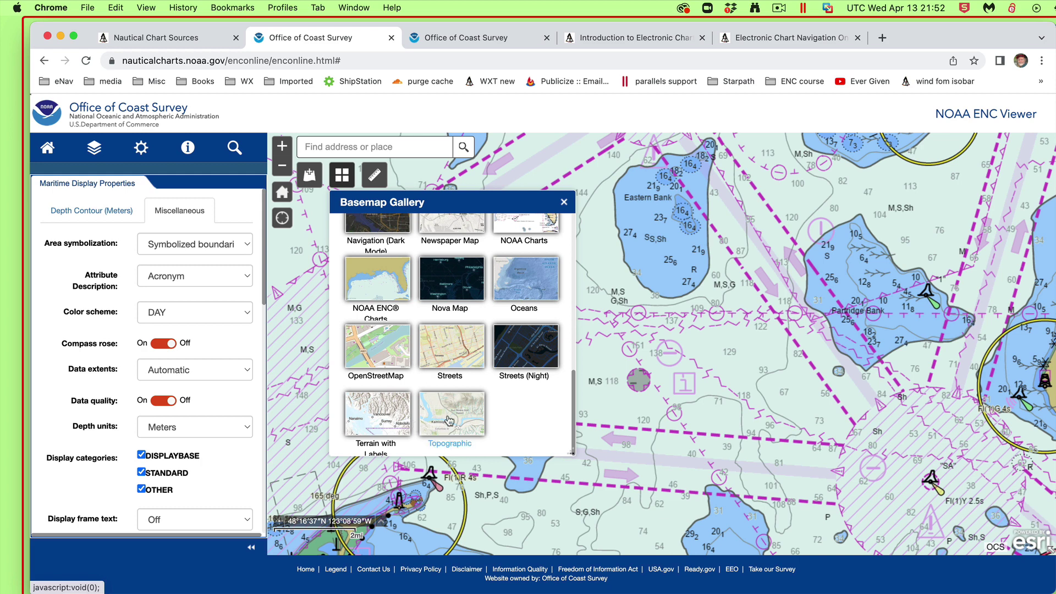
click(460, 419)
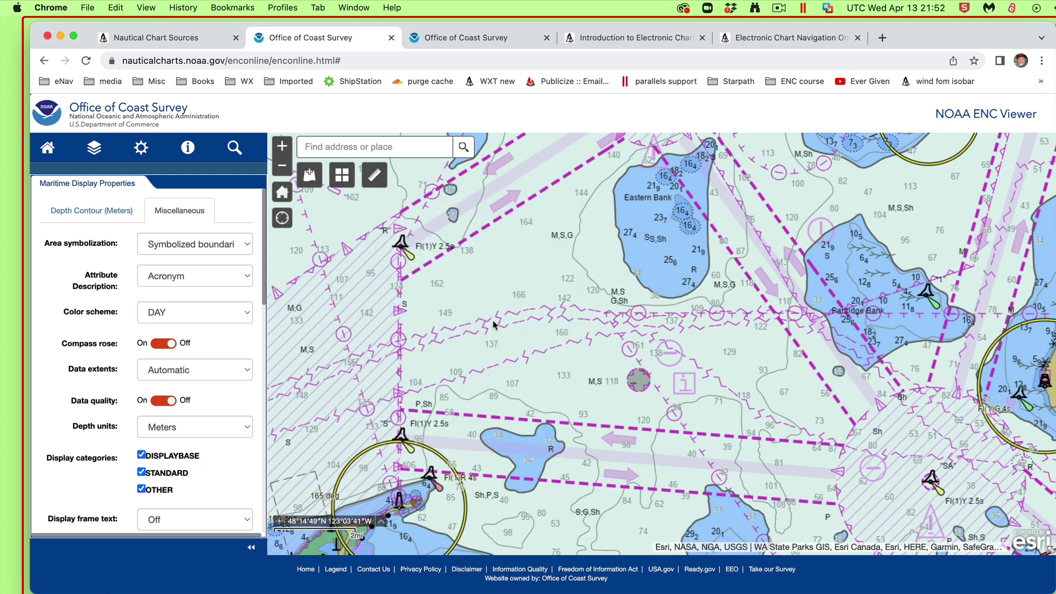
View the chart around Eastern Bank and set the area symbolization to Plain boundaries.
drag(584, 329, 583, 539)
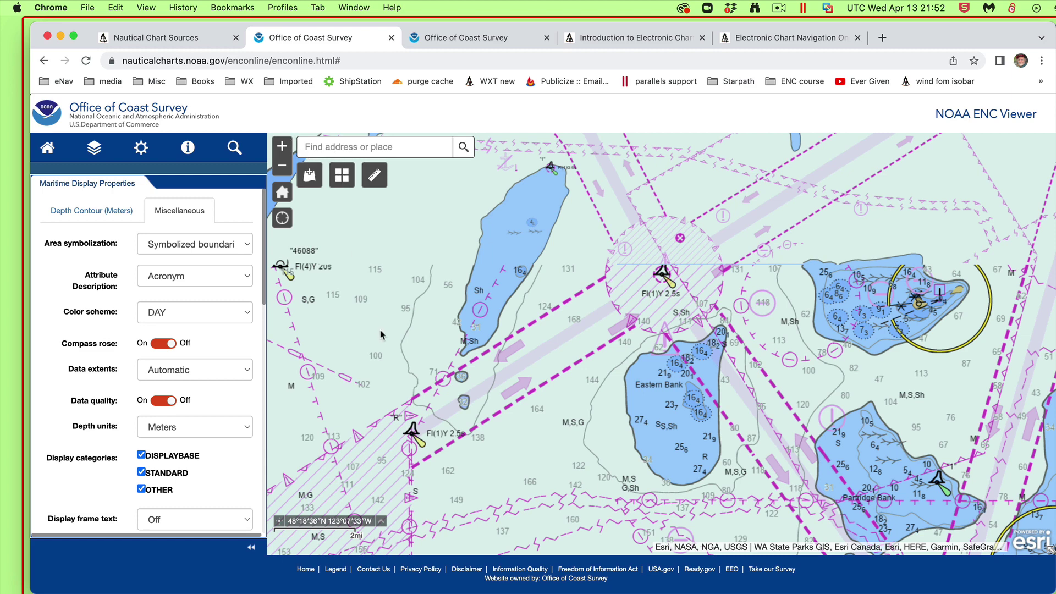
drag(537, 448, 583, 226)
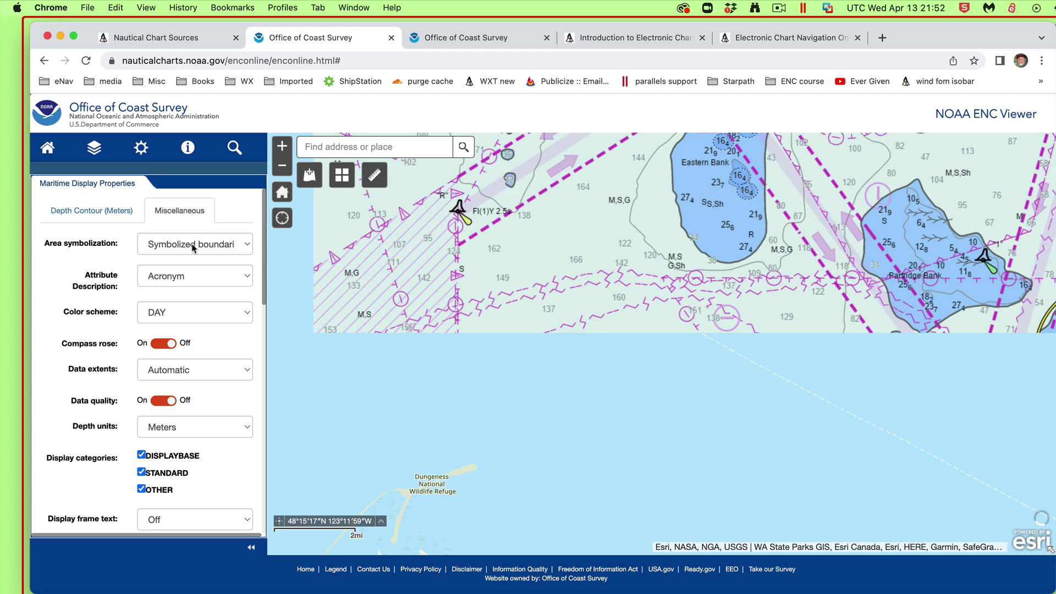
drag(533, 301, 637, 404)
drag(704, 430, 712, 433)
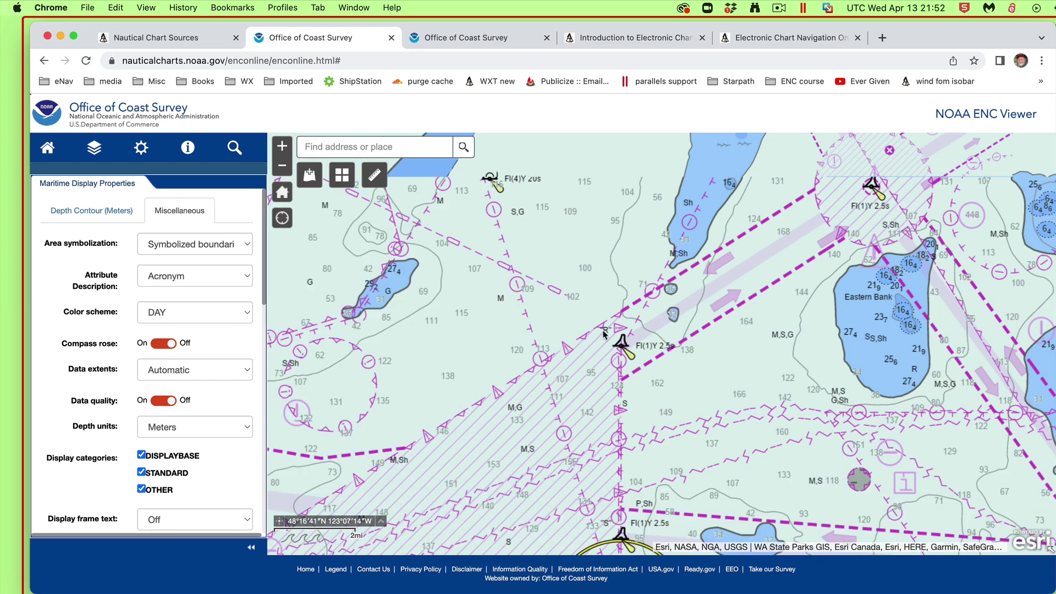
click(184, 249)
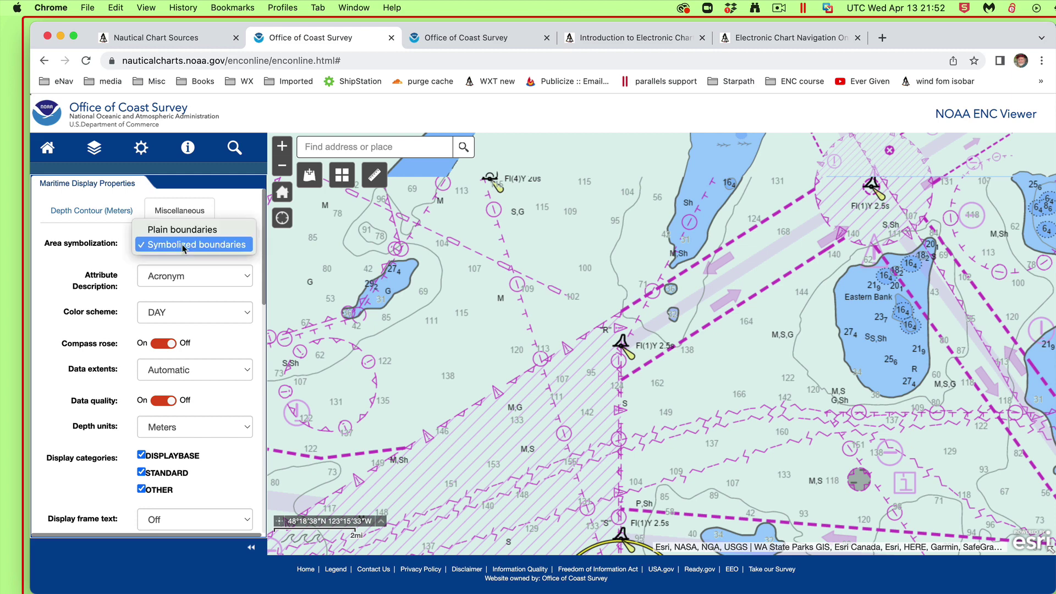
click(184, 233)
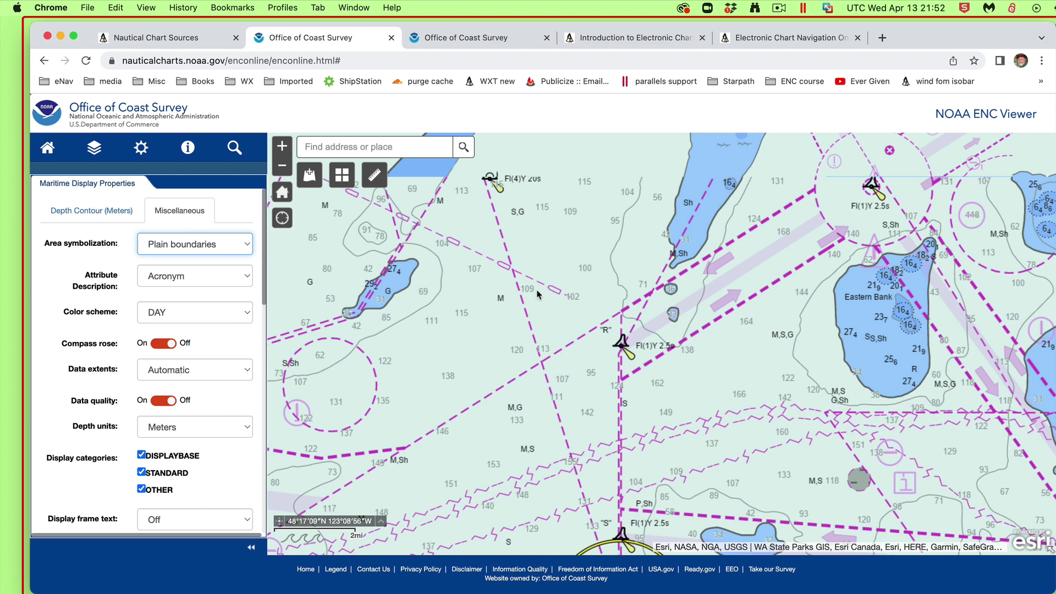
Check the attribute description options and set the area symbolization back to Symbolized boundaries.
click(186, 282)
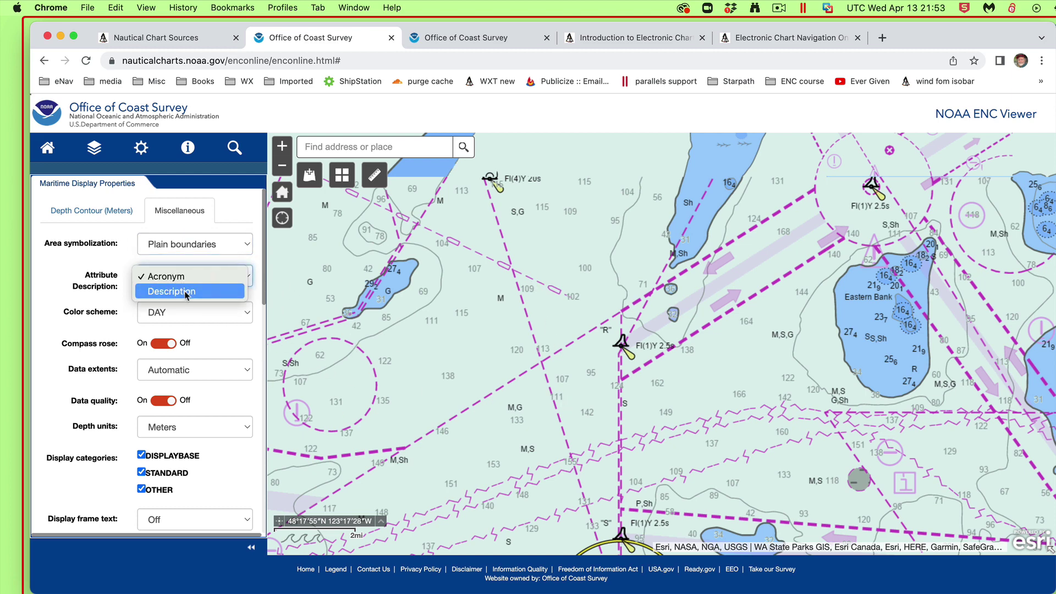
click(208, 247)
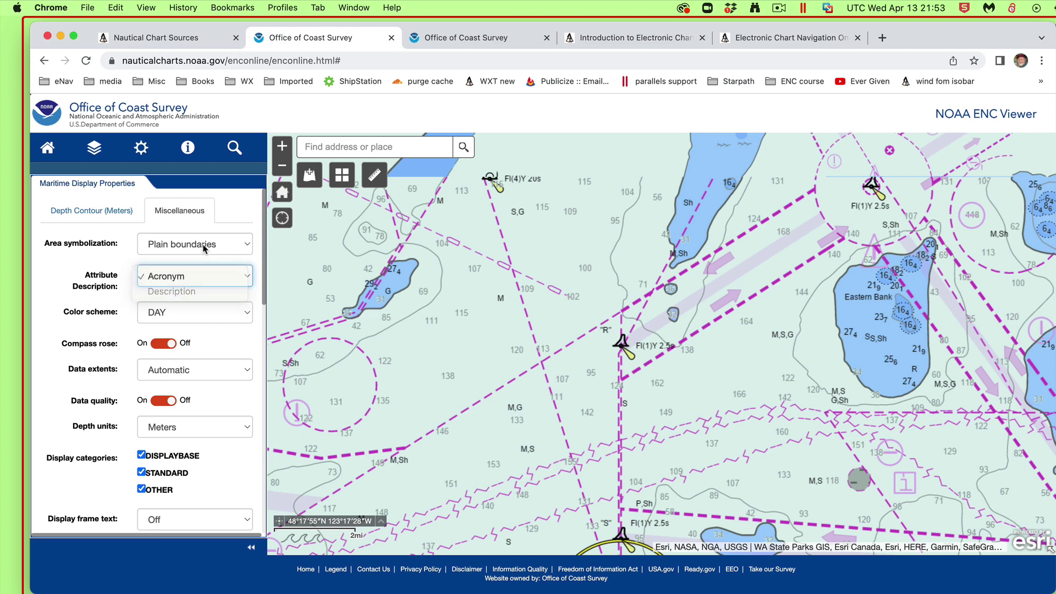
click(195, 245)
click(185, 261)
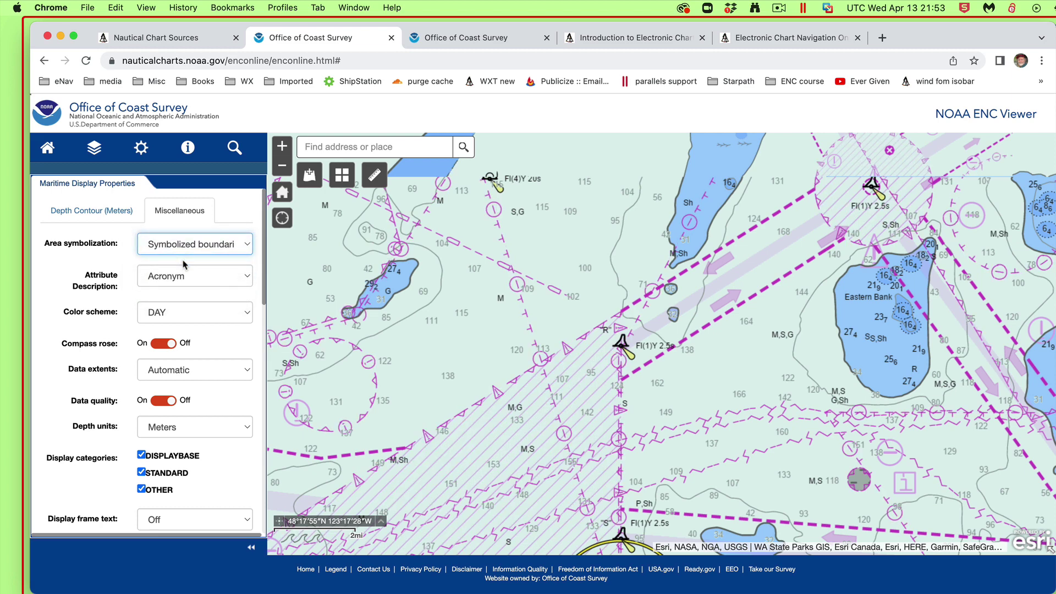
Examine the symbolized area boundaries west of Eastern Bank, switch them to Plain boundaries, and leave the attribute description as Acronym.
drag(450, 354, 638, 312)
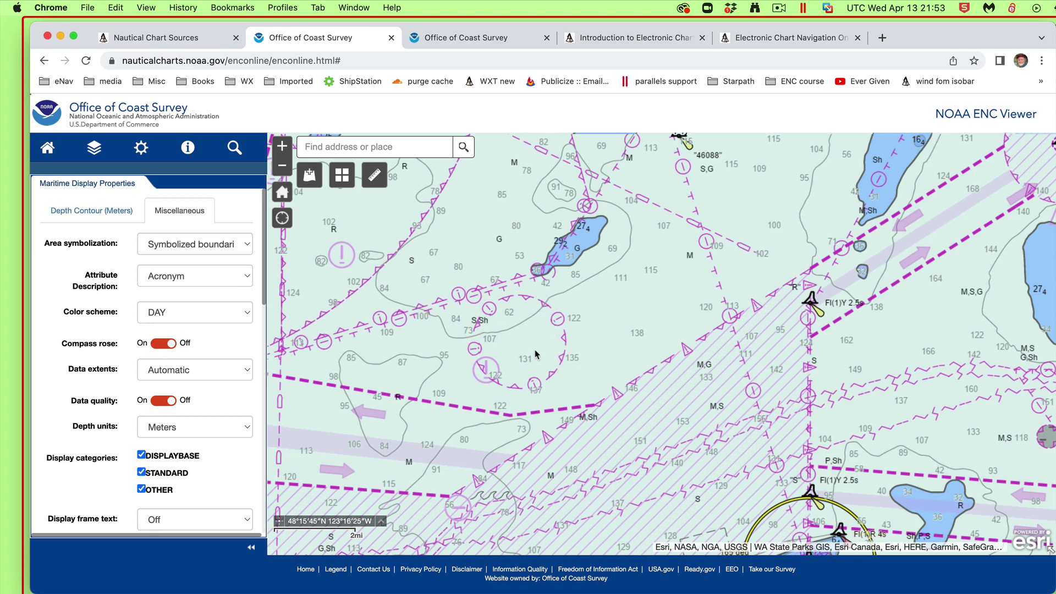
drag(518, 349, 542, 322)
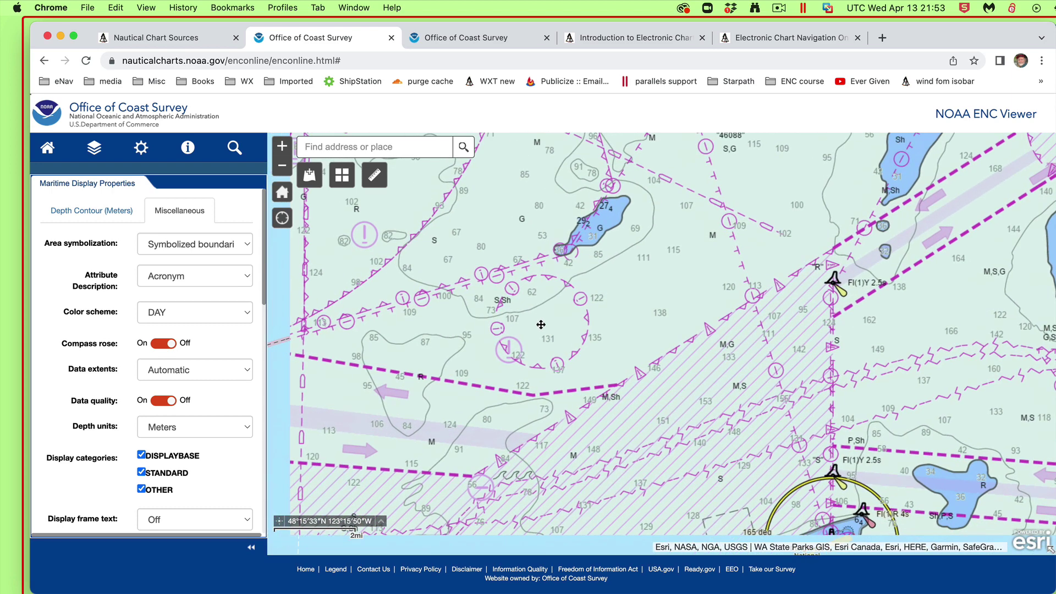
drag(684, 269, 481, 276)
drag(737, 374, 816, 395)
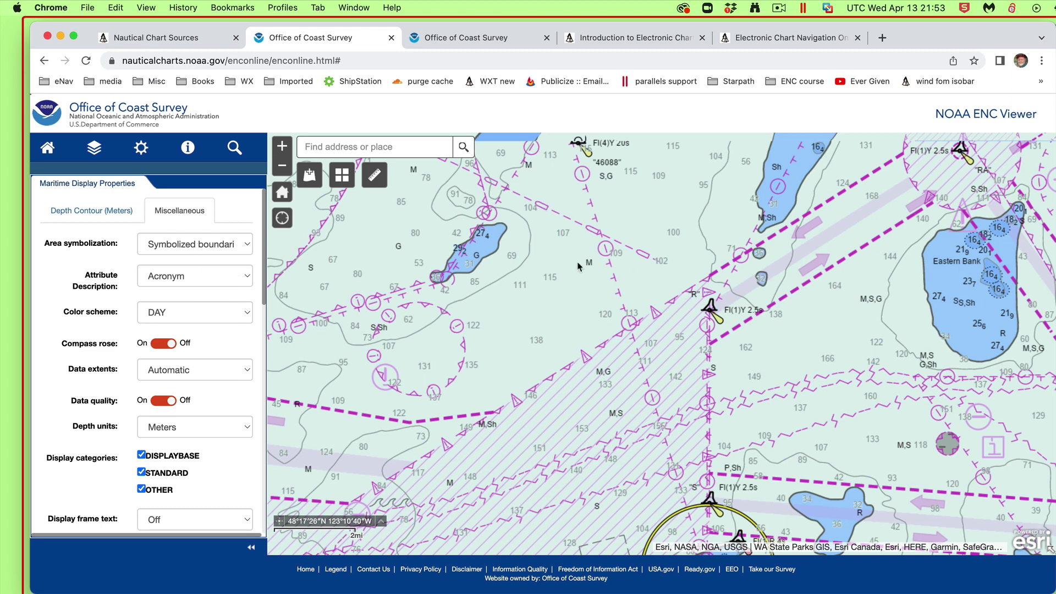
click(207, 250)
click(175, 231)
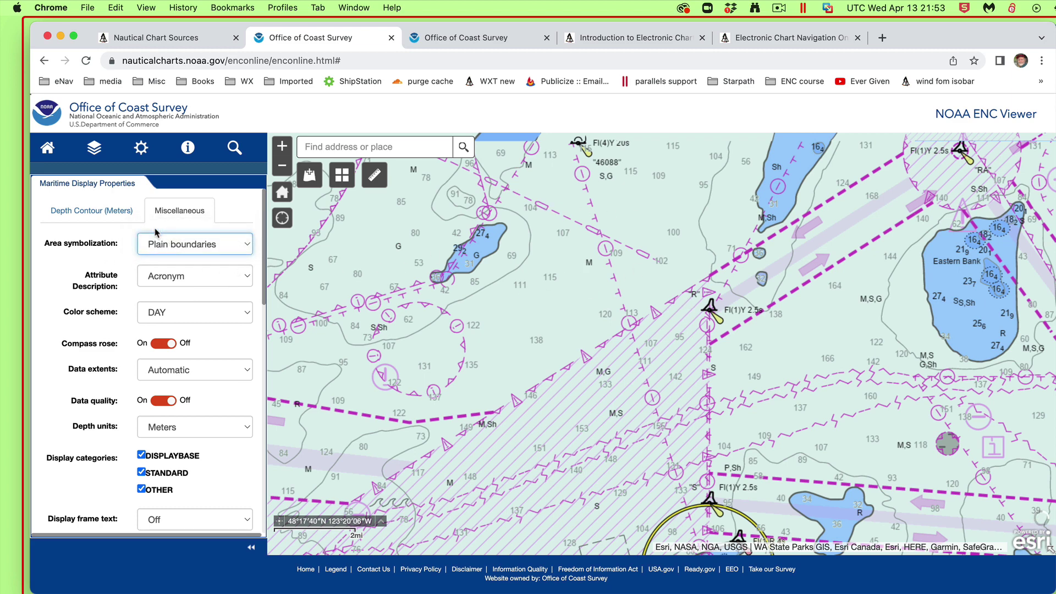
click(214, 283)
click(213, 283)
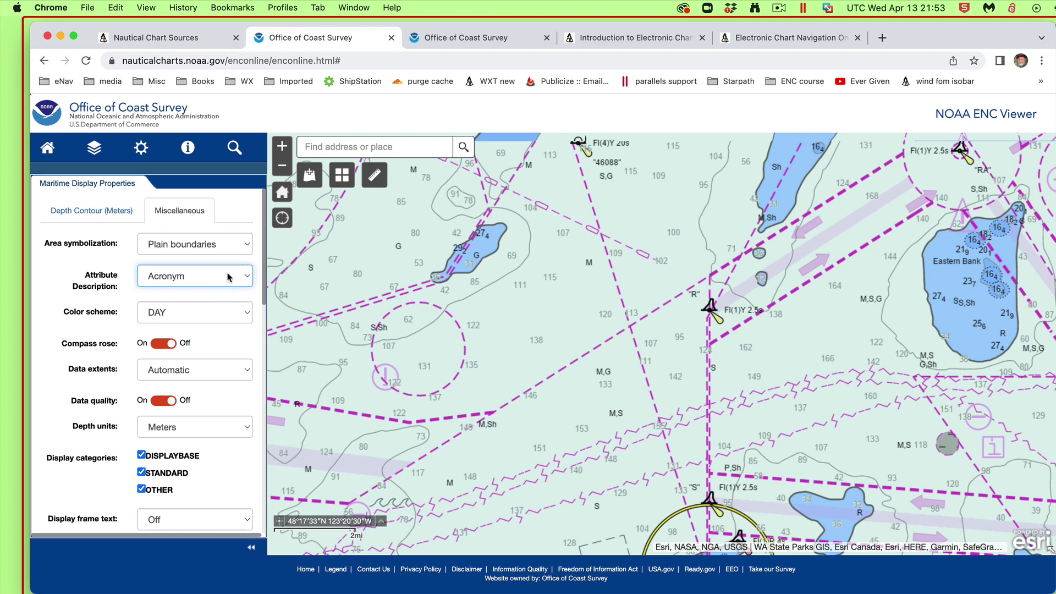
Try the DUSK and NIGHT color schemes on the chart and restore the DAY scheme.
click(213, 314)
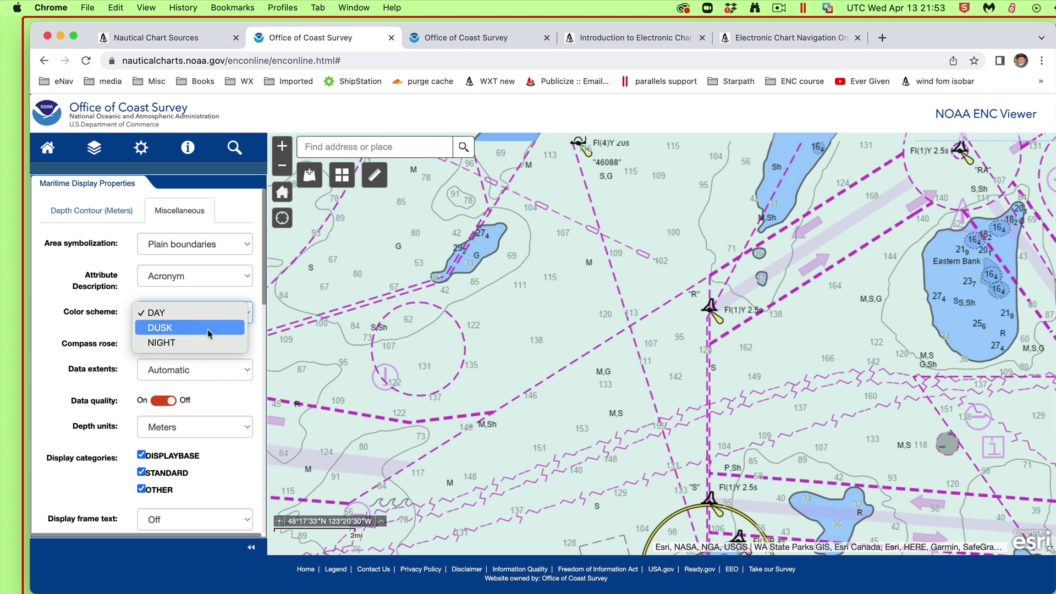
click(209, 330)
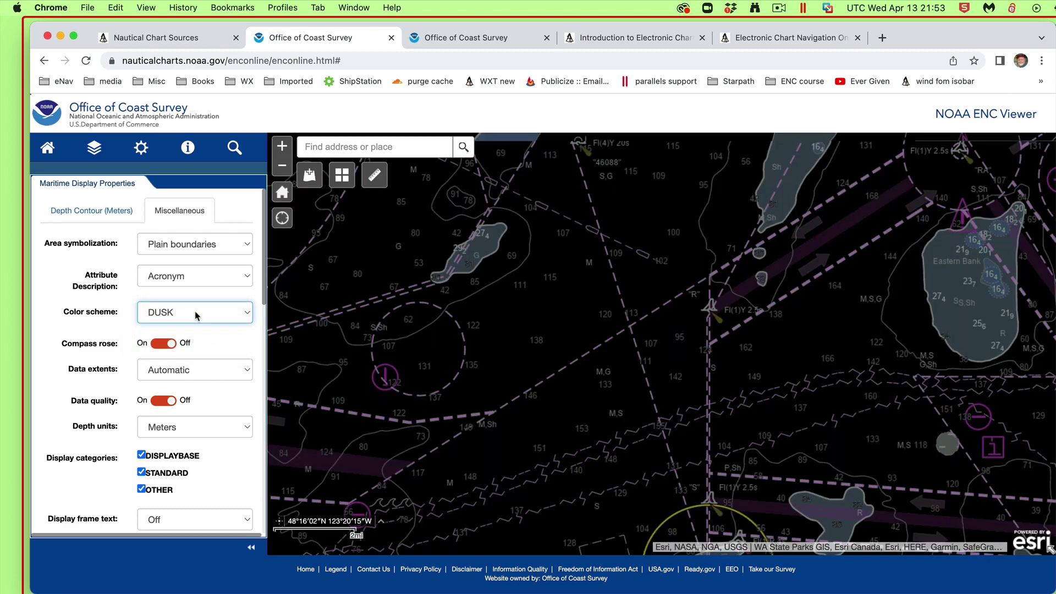
click(196, 315)
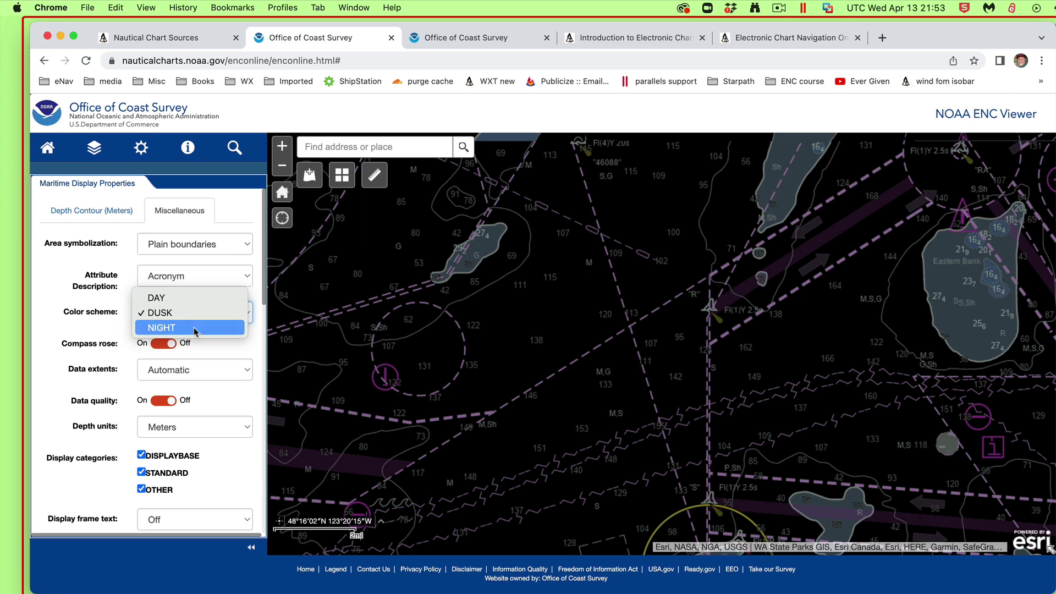
click(195, 331)
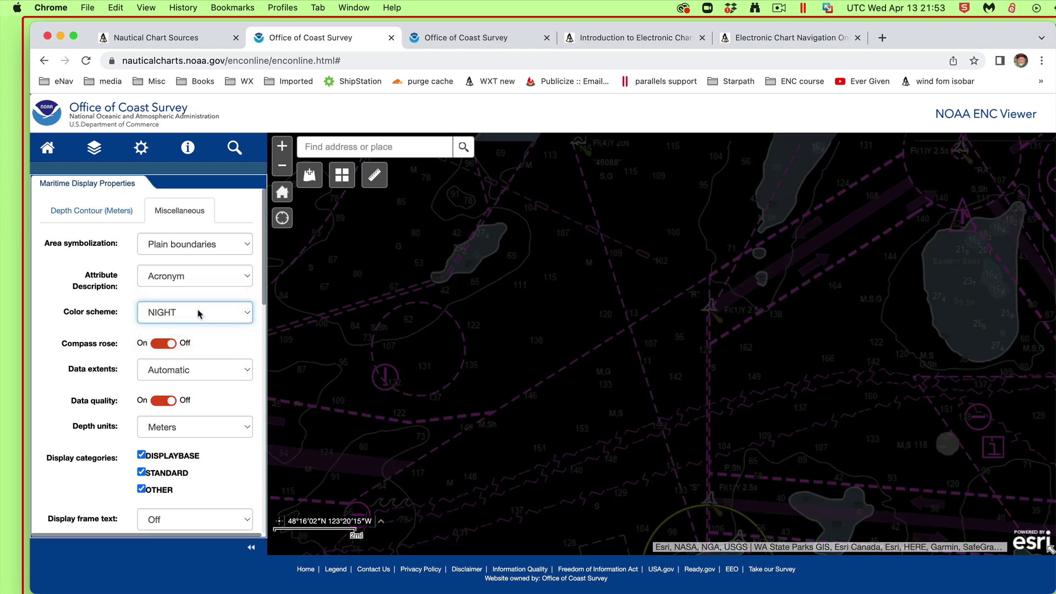
click(198, 314)
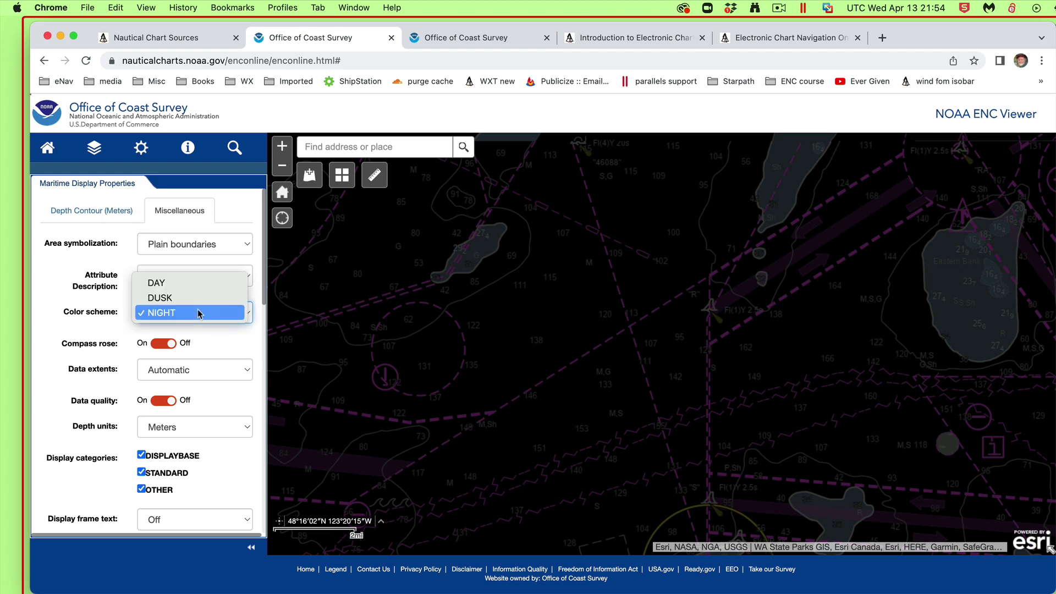
click(202, 281)
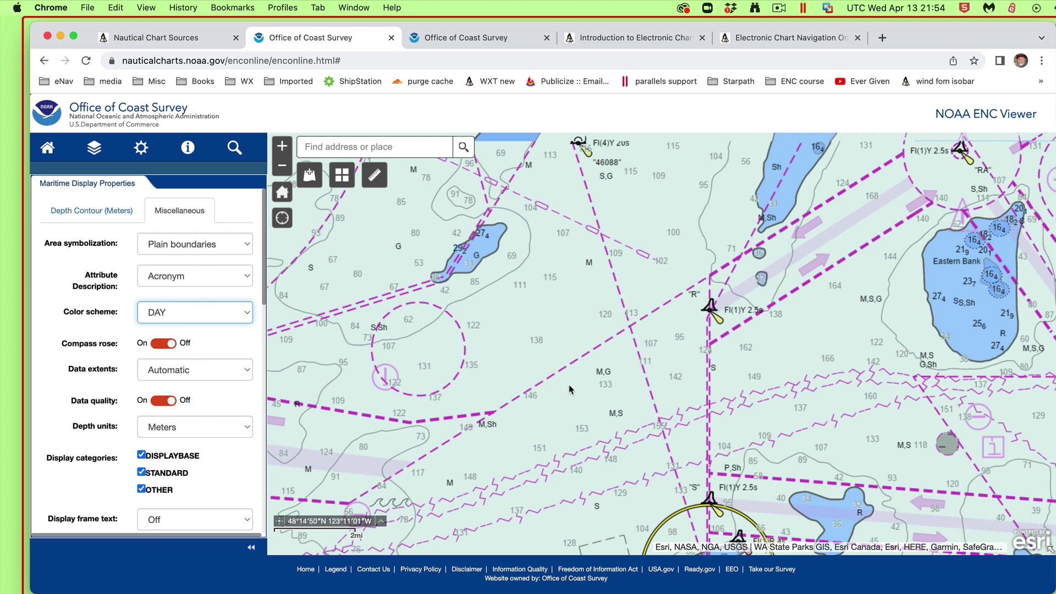
View the chart northwest of Dungeness and turn the data quality display on and back off.
scroll(569, 386, down, 5)
scroll(569, 386, up, 5)
drag(527, 386, 617, 332)
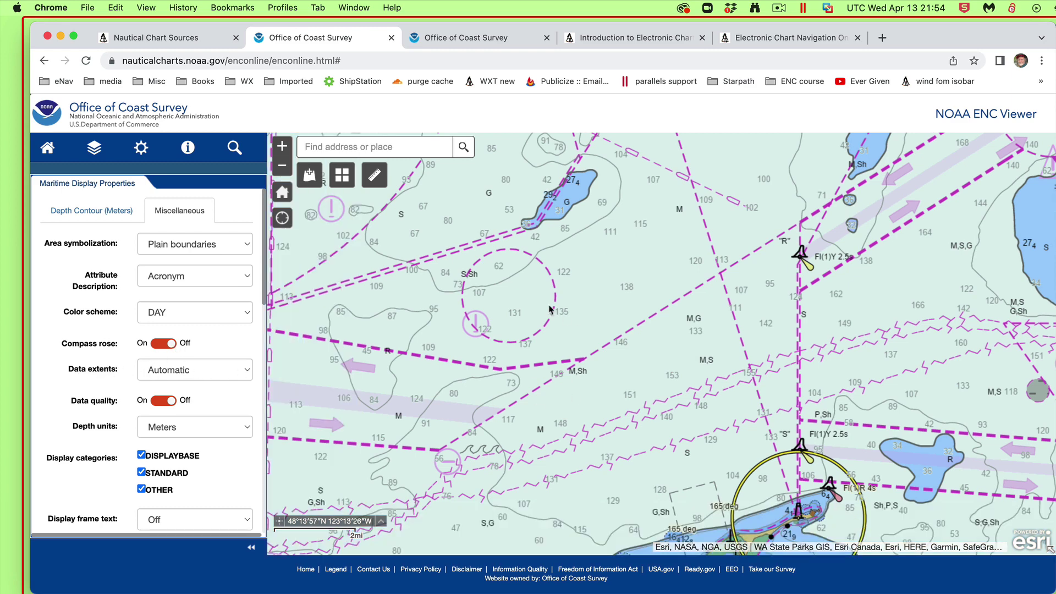
scroll(234, 403, down, 1)
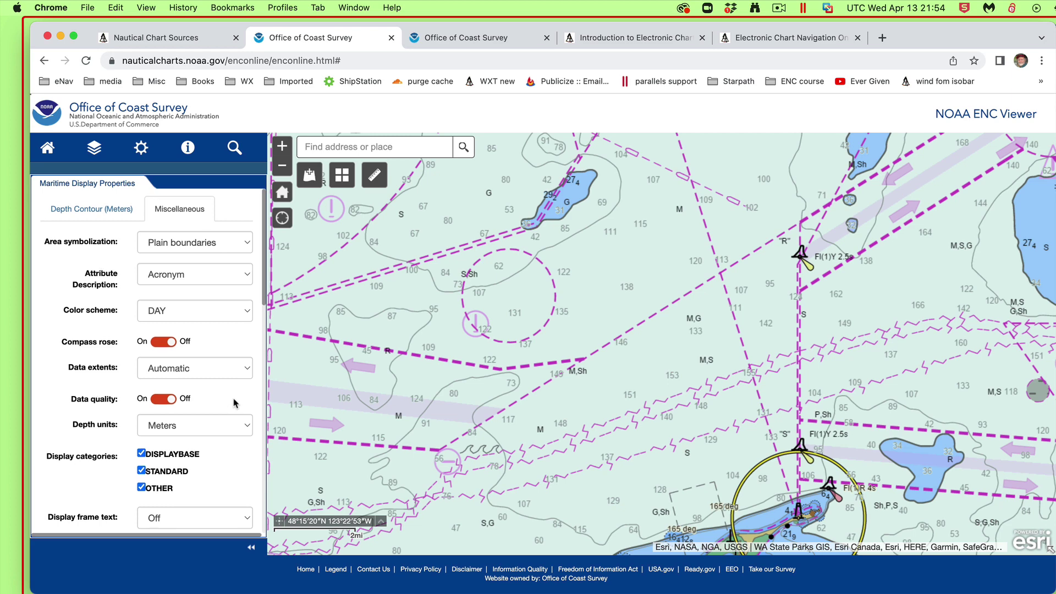
scroll(234, 400, down, 1)
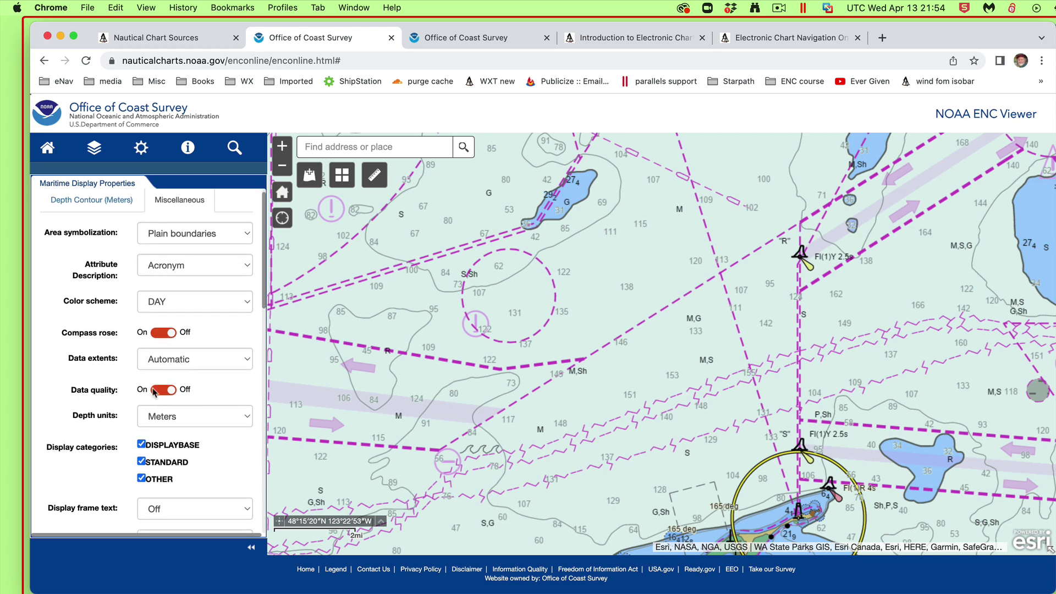
click(157, 391)
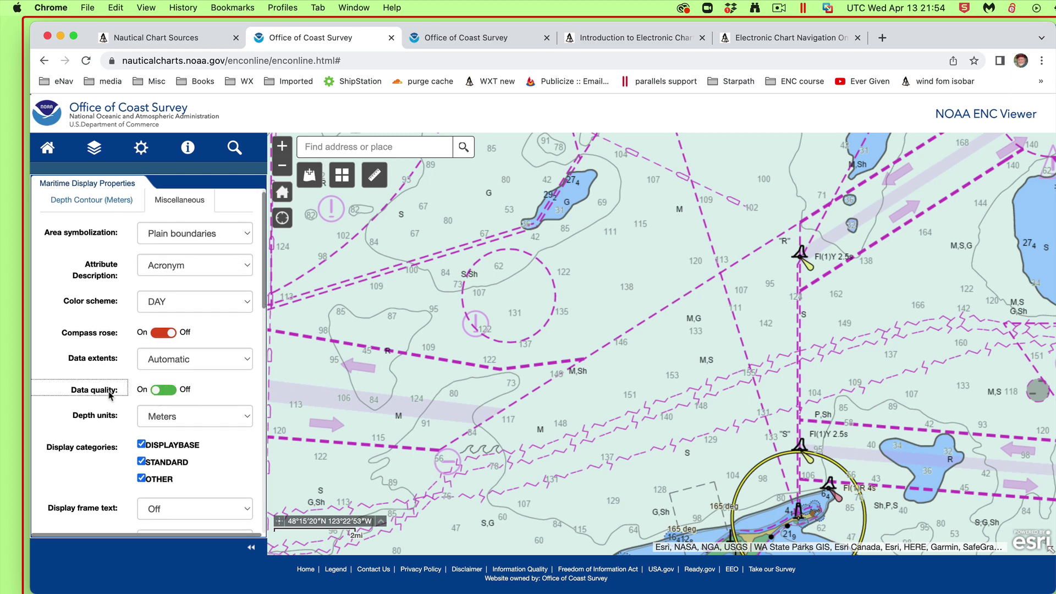
click(159, 391)
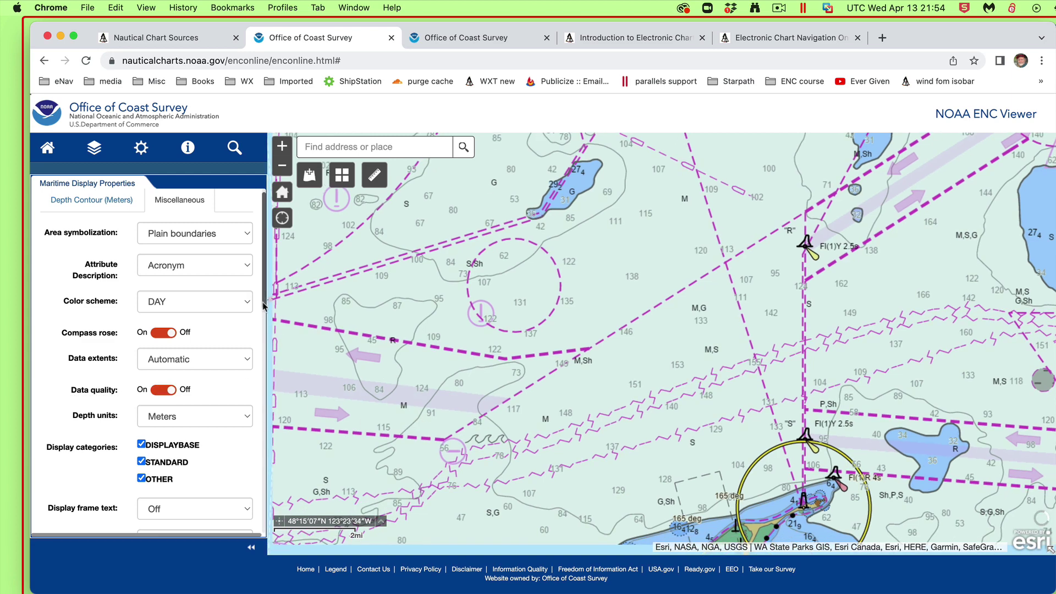
Show only the DISPLAYBASE category by turning off STANDARD and OTHER, and view the coast around Dungeness.
scroll(263, 305, down, 5)
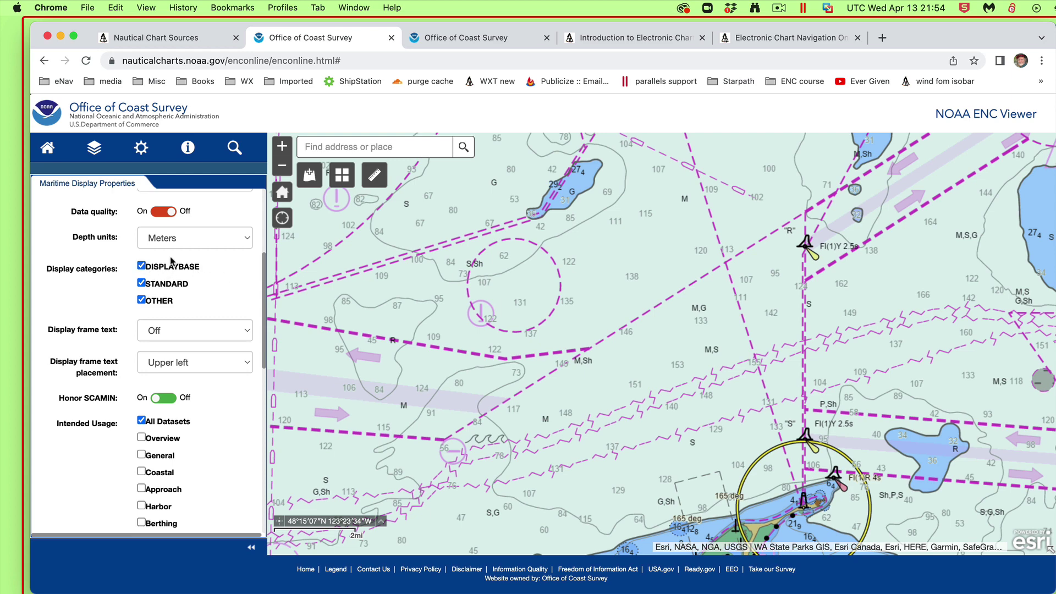
click(141, 283)
click(141, 300)
drag(841, 440, 717, 206)
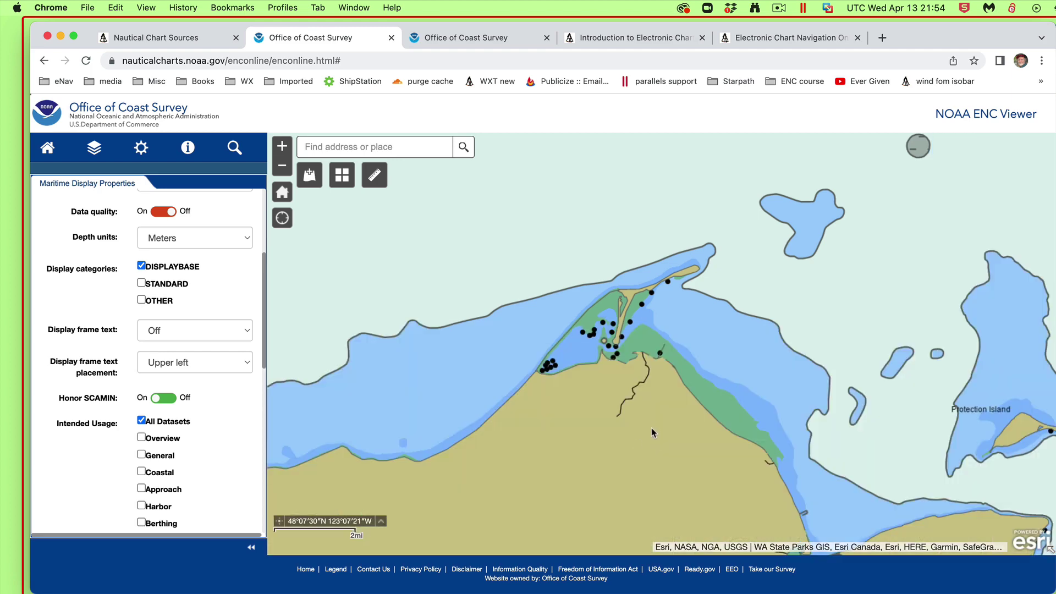
drag(651, 427, 789, 407)
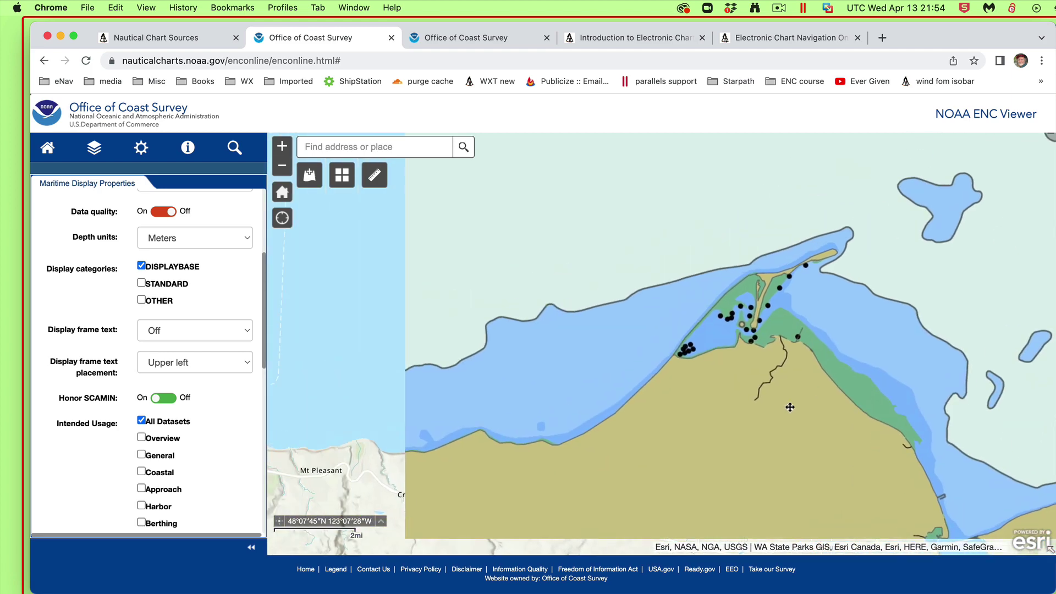
Turn the STANDARD and OTHER display categories back on one at a time, comparing the chart around Dungeness.
click(142, 283)
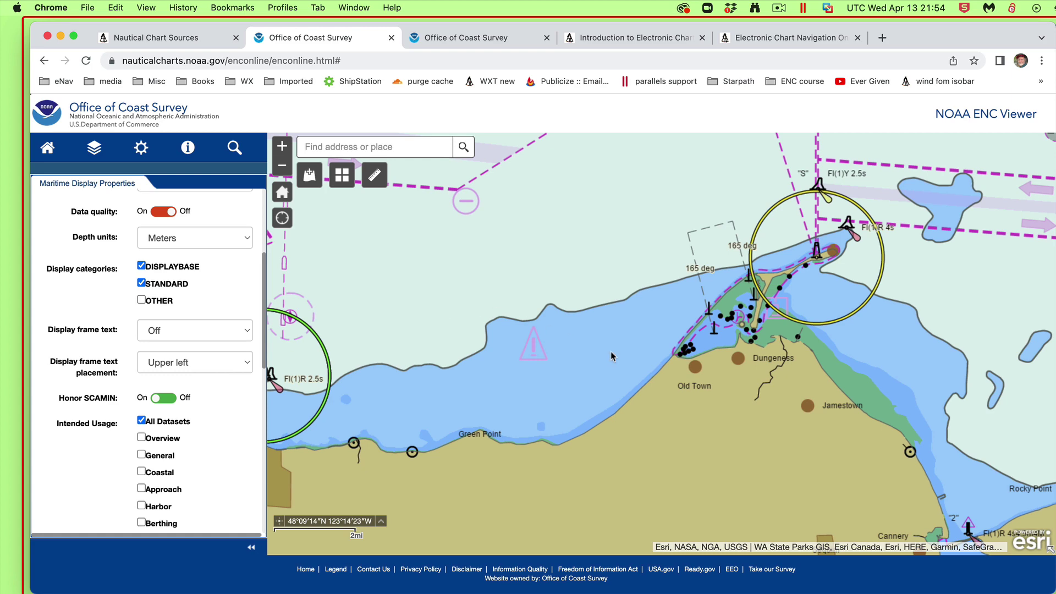
drag(610, 357, 425, 453)
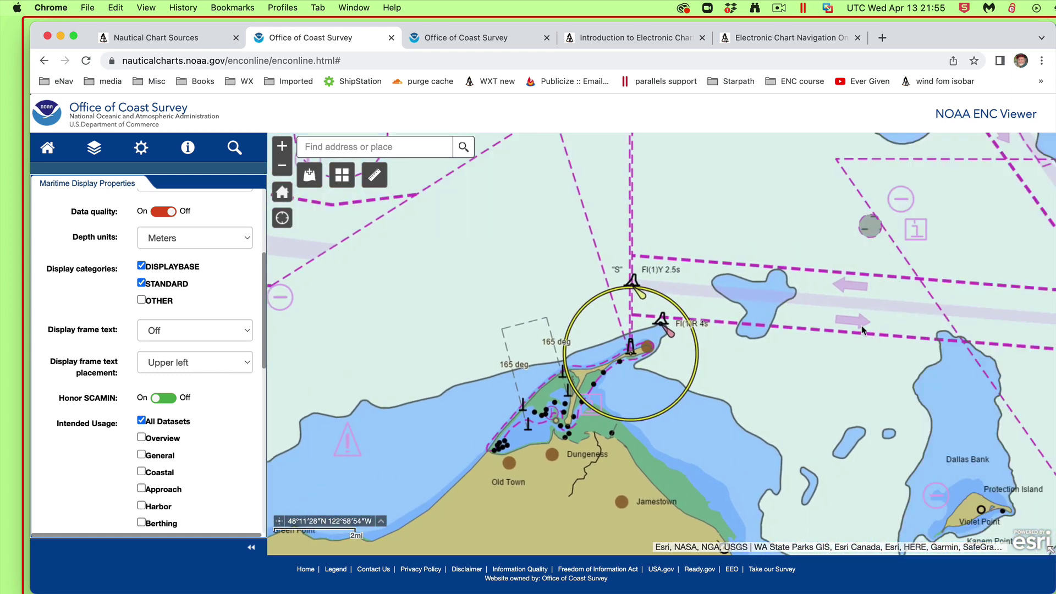
drag(760, 382, 754, 368)
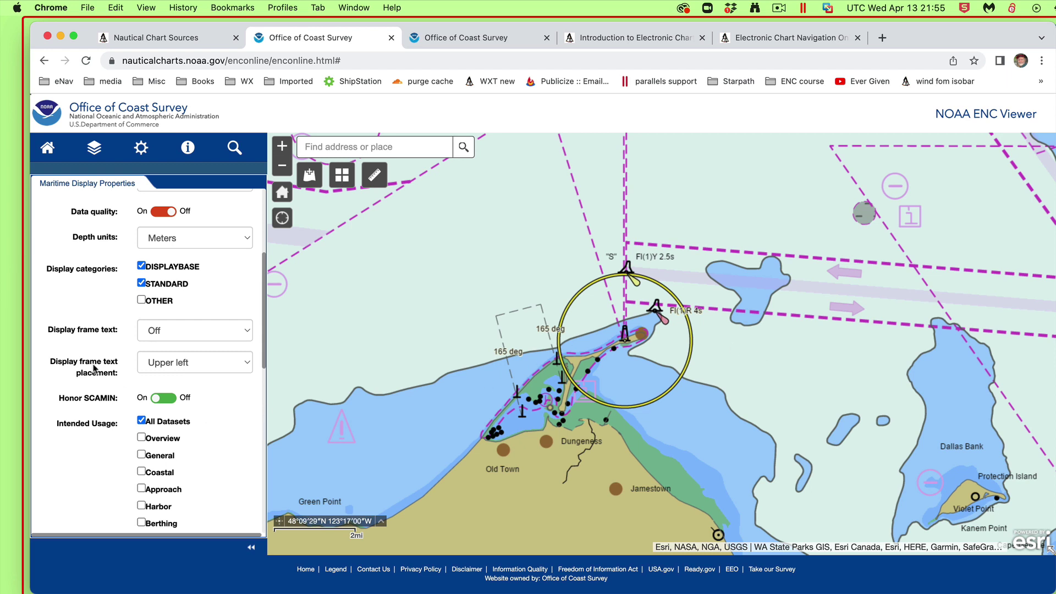
click(141, 300)
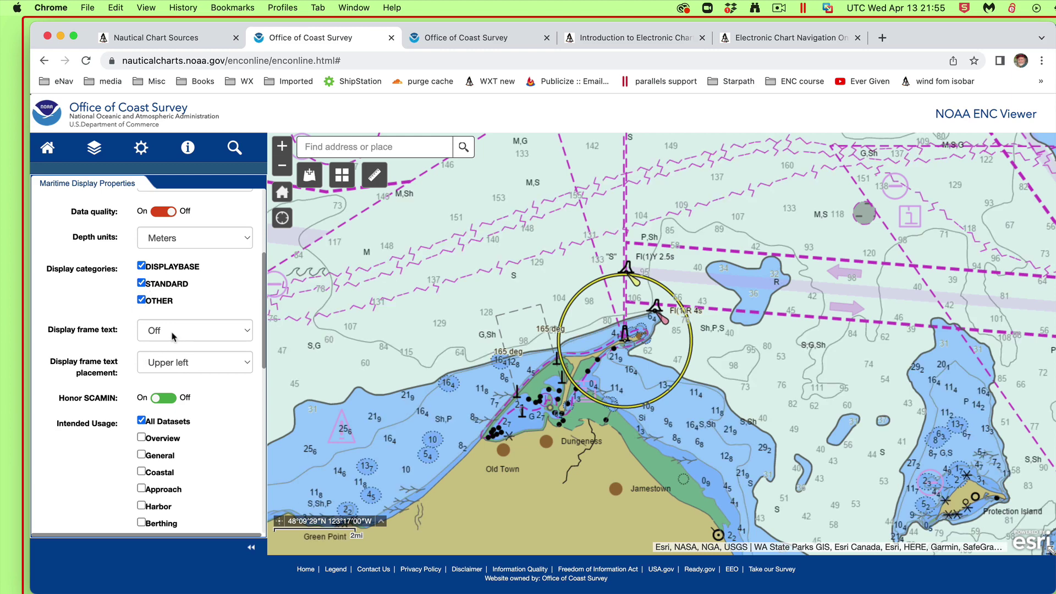
Examine how the charted detail around Dungeness changes at closer and wider zoom levels with Honor SCAMIN on.
mouse_move(779, 379)
mouse_down()
mouse_move(781, 366)
mouse_move(770, 370)
mouse_up()
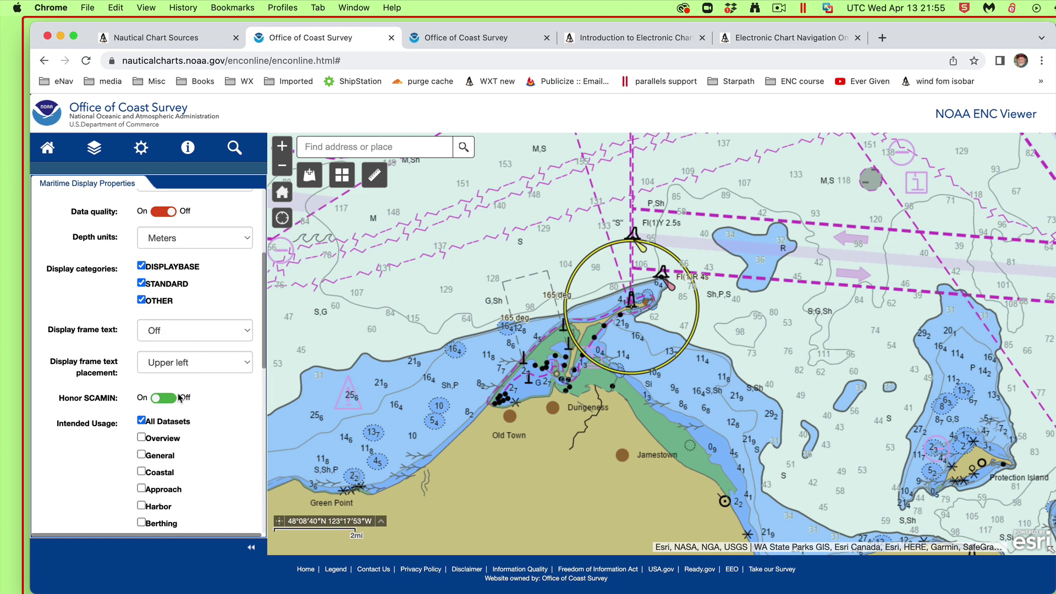
scroll(264, 375, down, 1)
scroll(264, 375, down, 5)
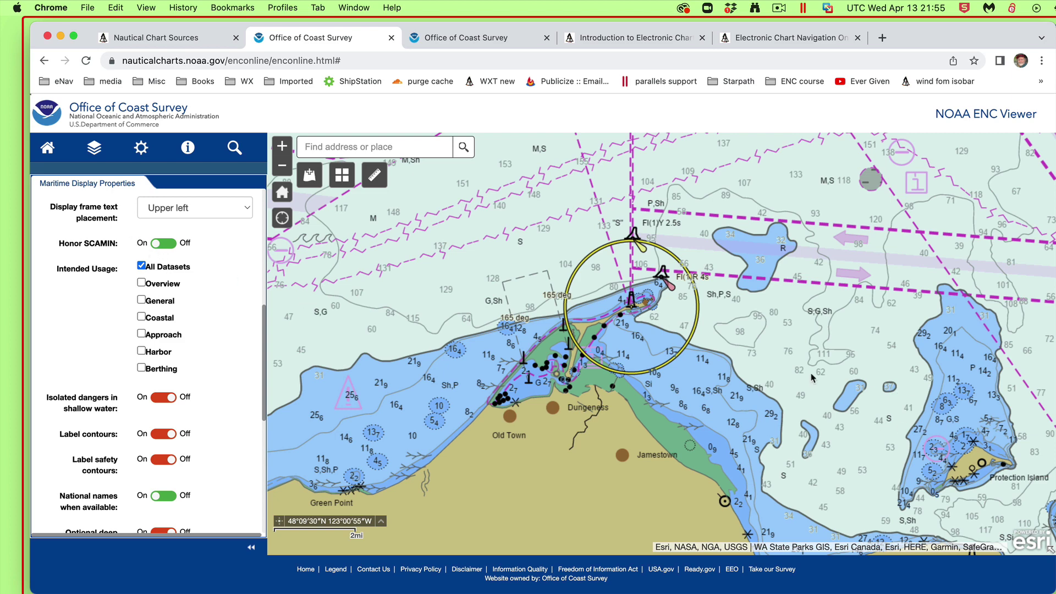
drag(812, 378, 964, 380)
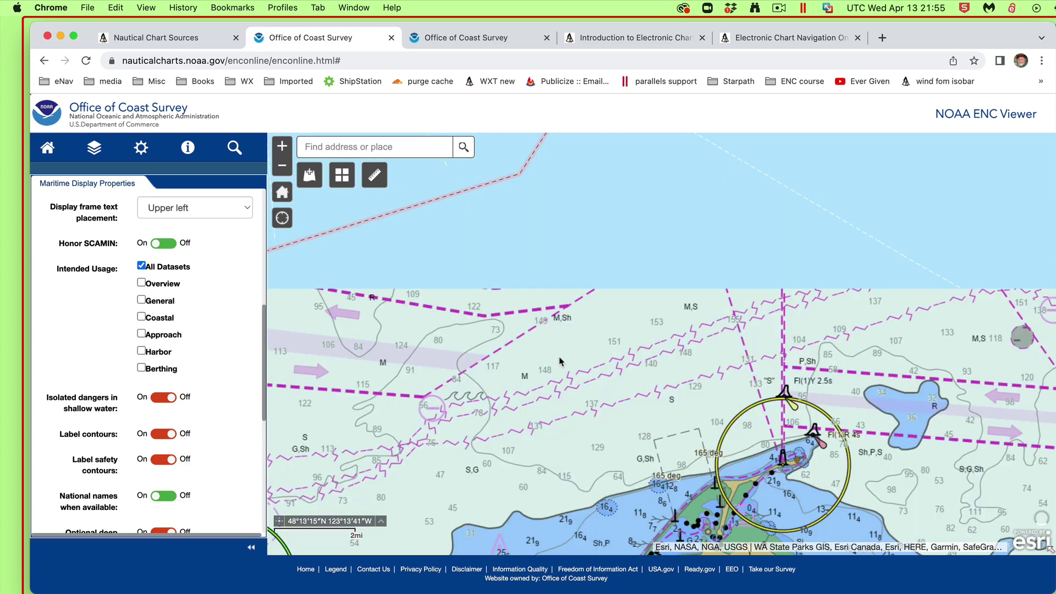
drag(557, 365, 584, 221)
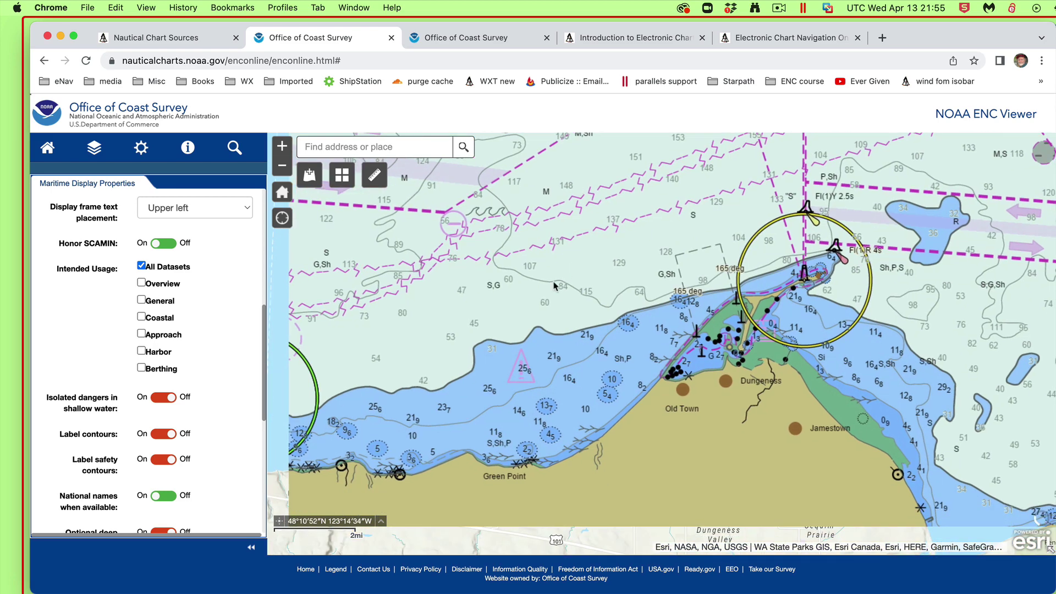
click(282, 146)
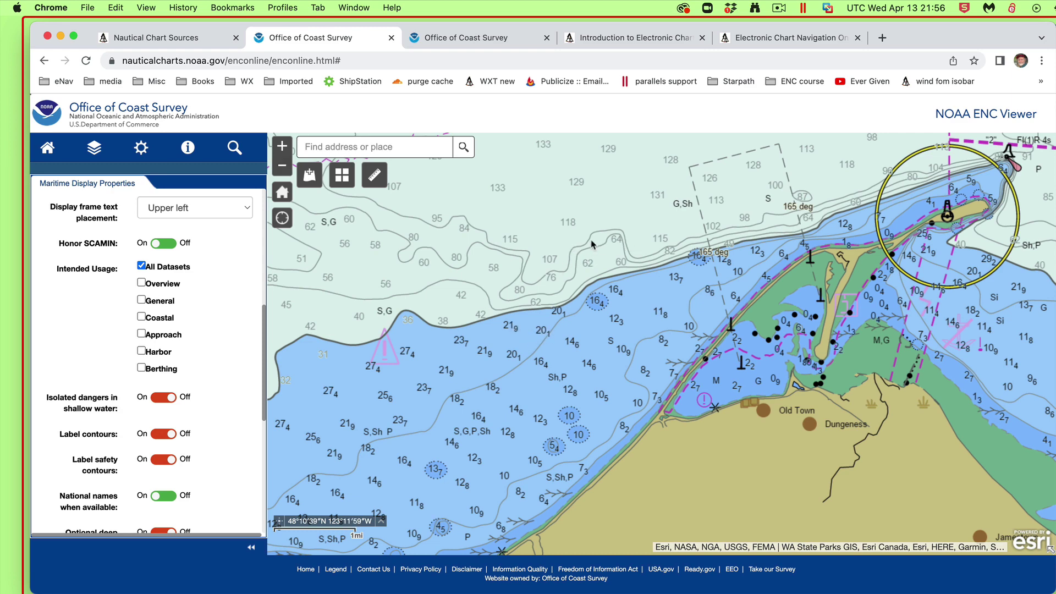
click(283, 166)
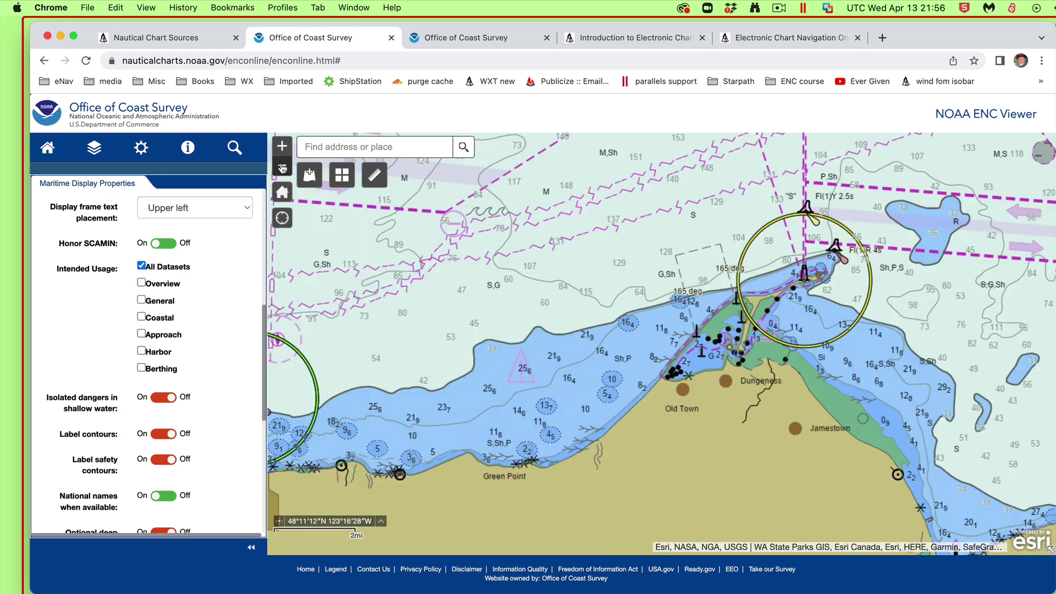
click(283, 168)
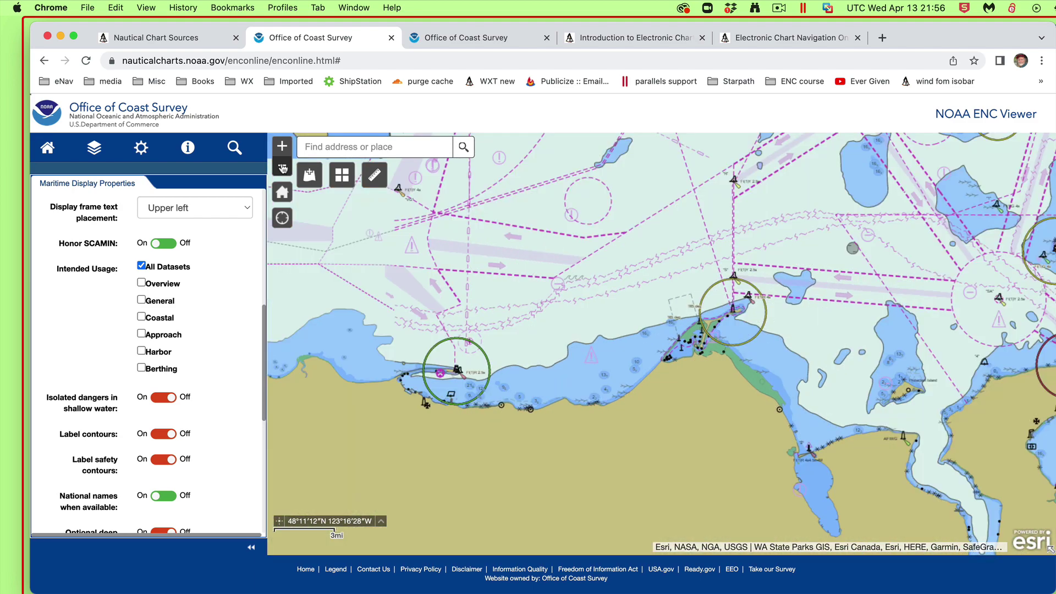
click(283, 146)
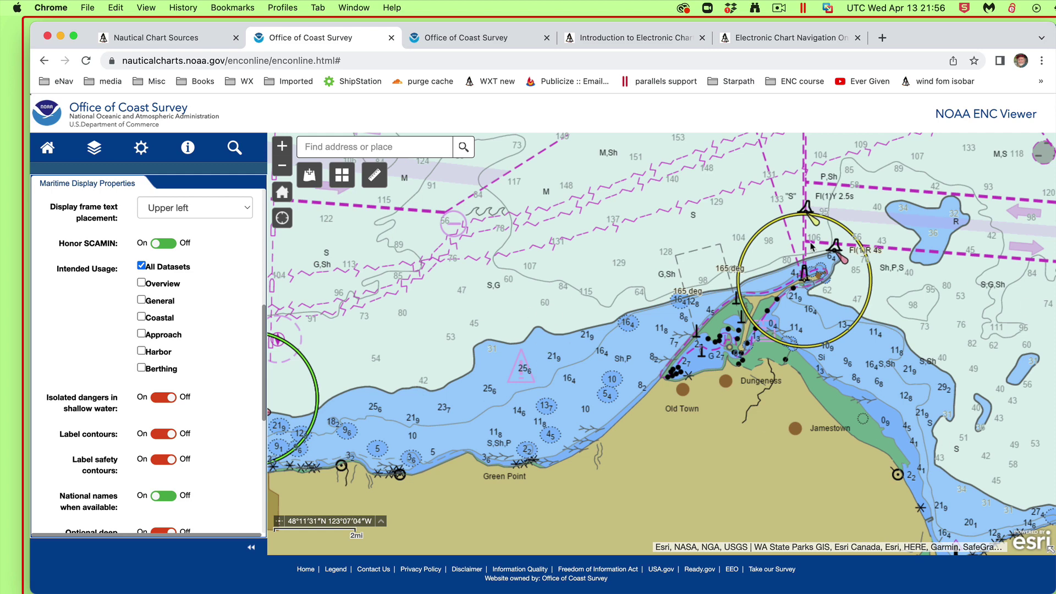
Turn Honor SCAMIN off and view the chart around Dungeness and Green Point.
drag(591, 246, 568, 274)
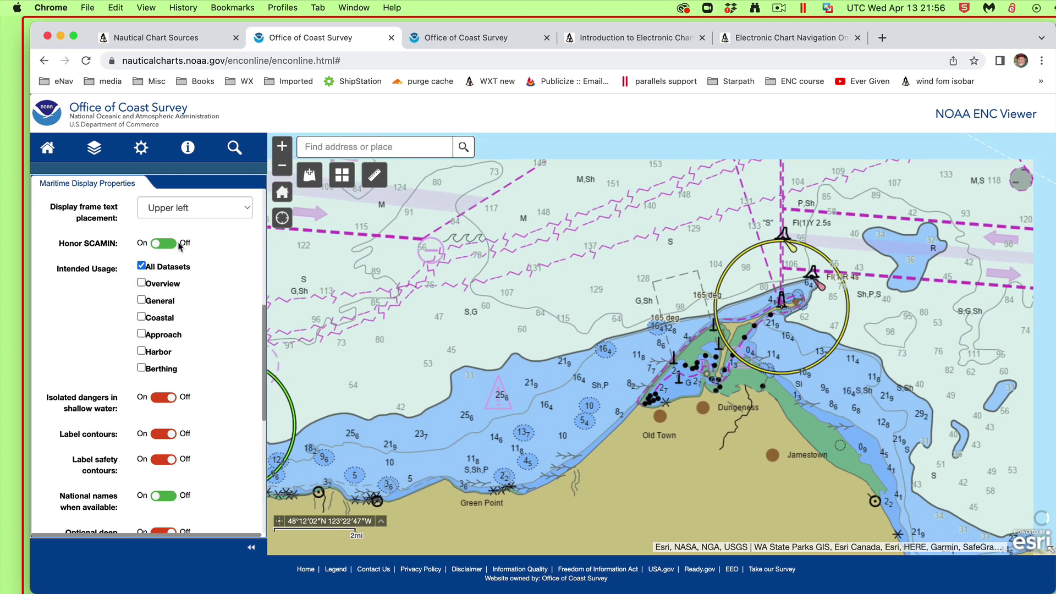
click(169, 244)
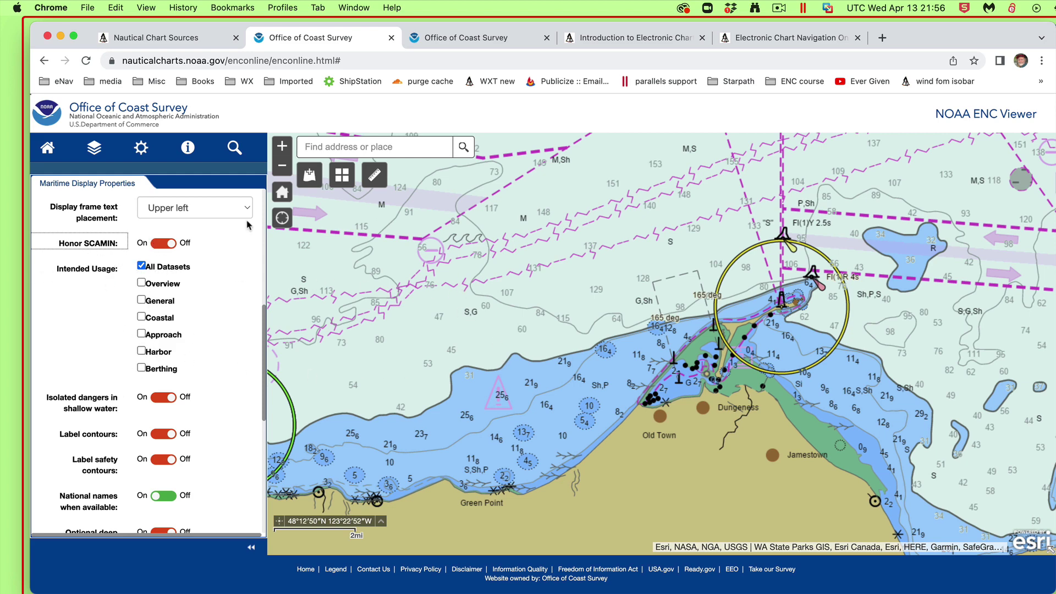
drag(538, 337, 558, 310)
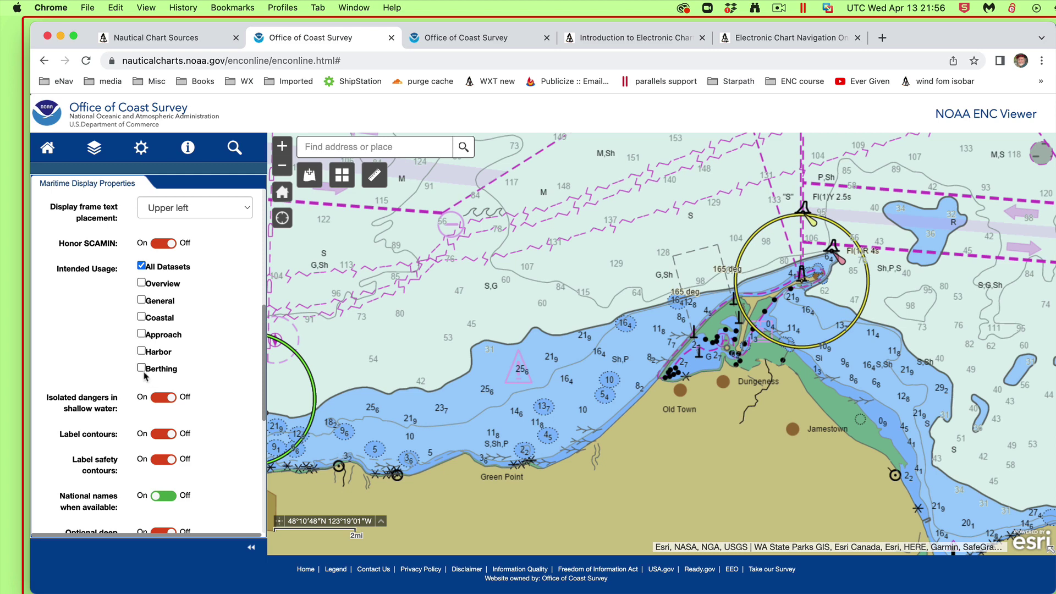
Limit the intended usage to Berthing datasets only, and restore All Datasets.
click(142, 369)
click(142, 267)
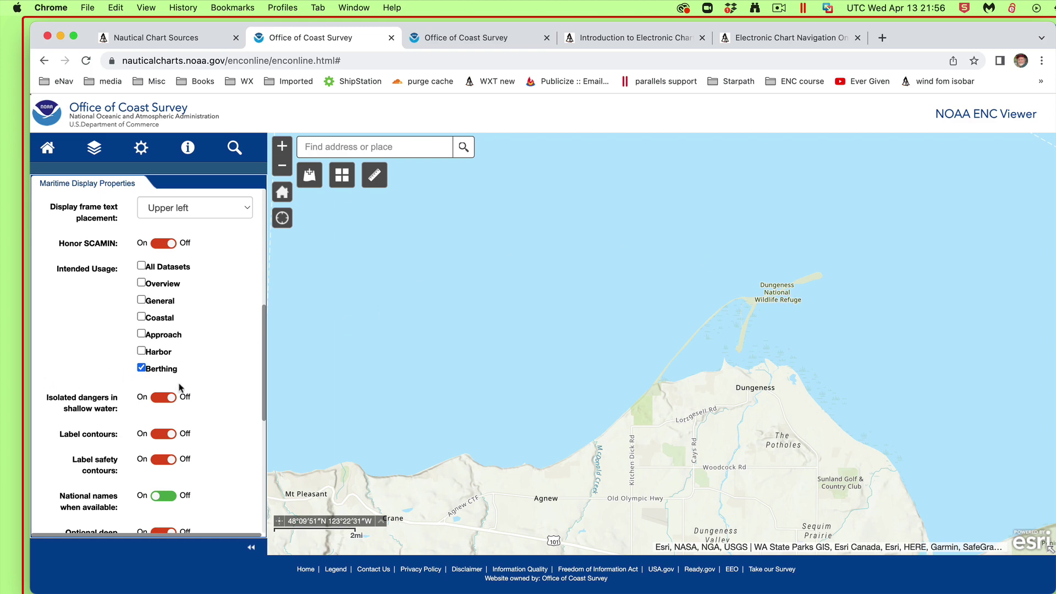
click(145, 367)
click(144, 267)
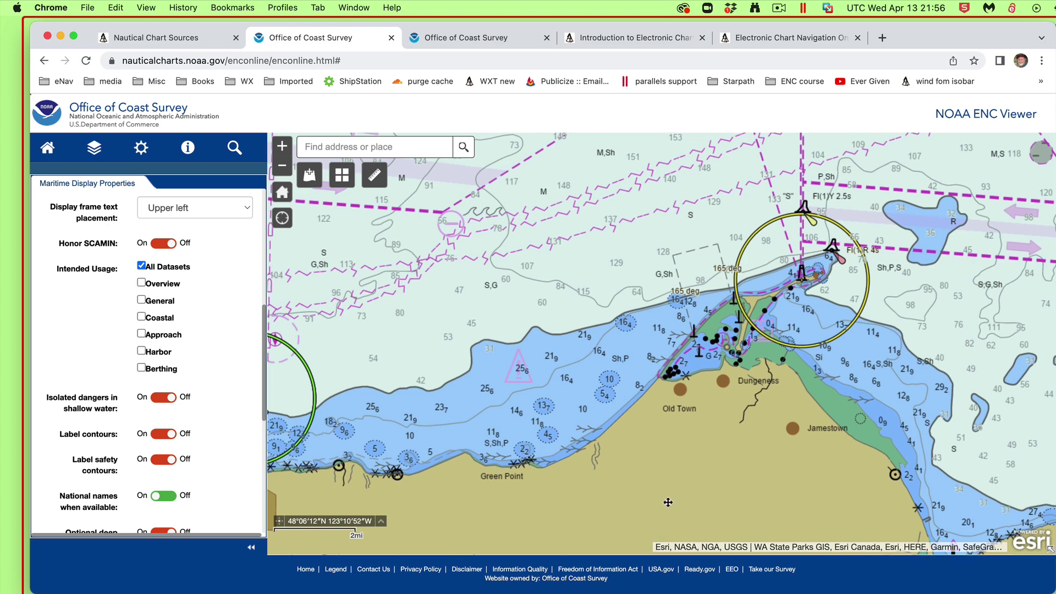
Turn on isolated dangers in shallow water, contour labels and safety contour labels for the coast west of Sequim Bay.
drag(668, 511, 723, 368)
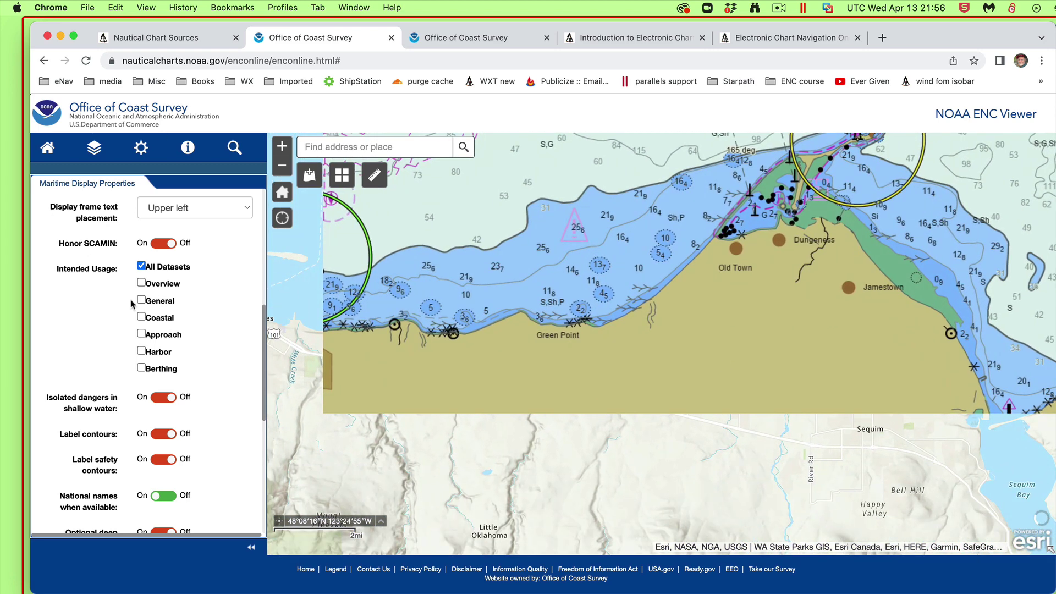
click(160, 400)
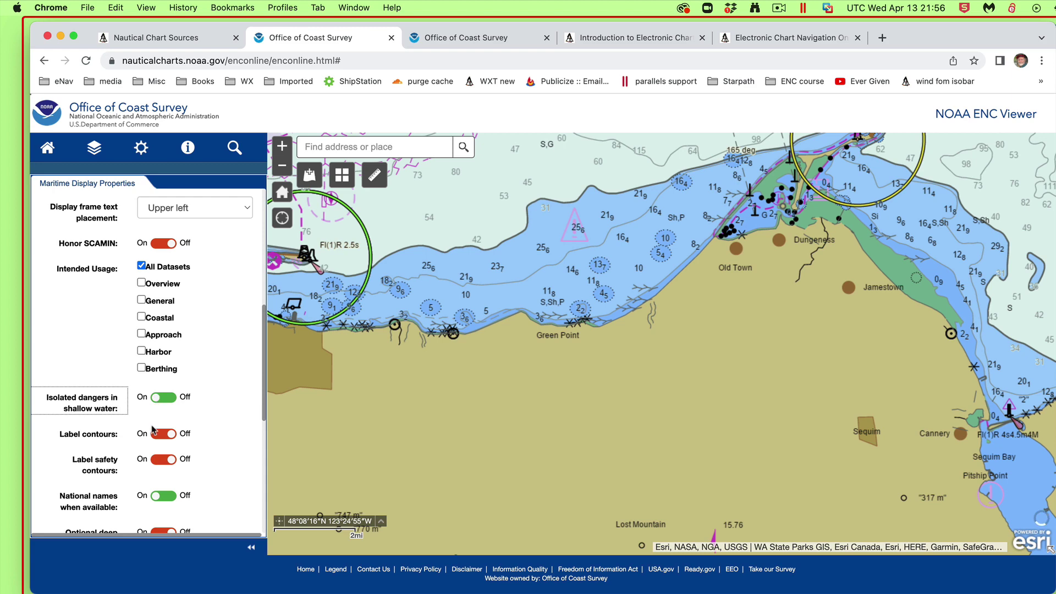
click(161, 434)
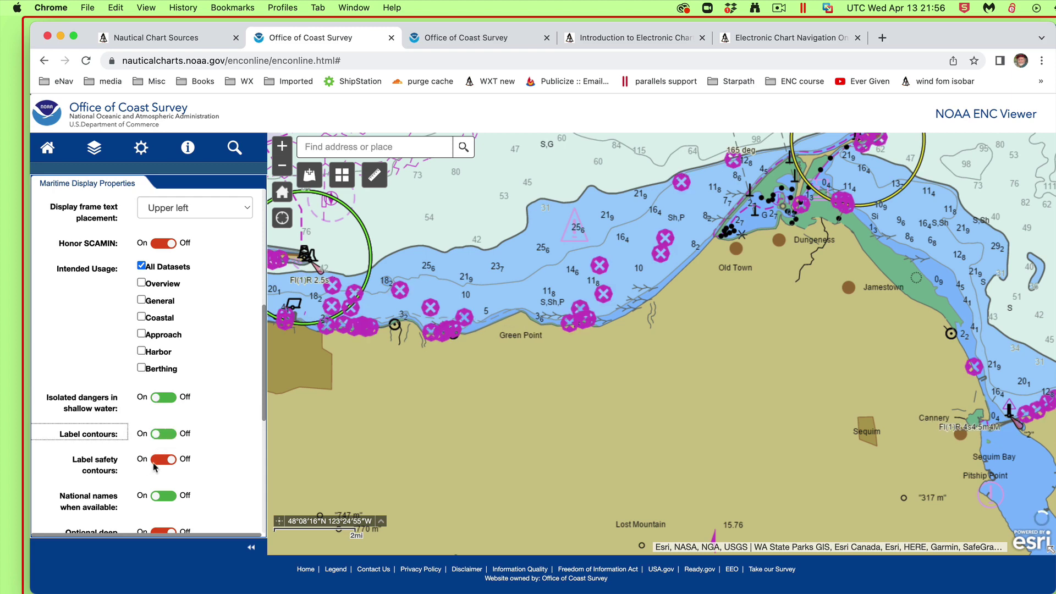
click(160, 461)
Examine the isolated danger symbols and contour labels on the chart around Dungeness and along the coast at Green Point.
drag(405, 438, 447, 270)
drag(263, 385, 269, 457)
scroll(269, 457, up, 1)
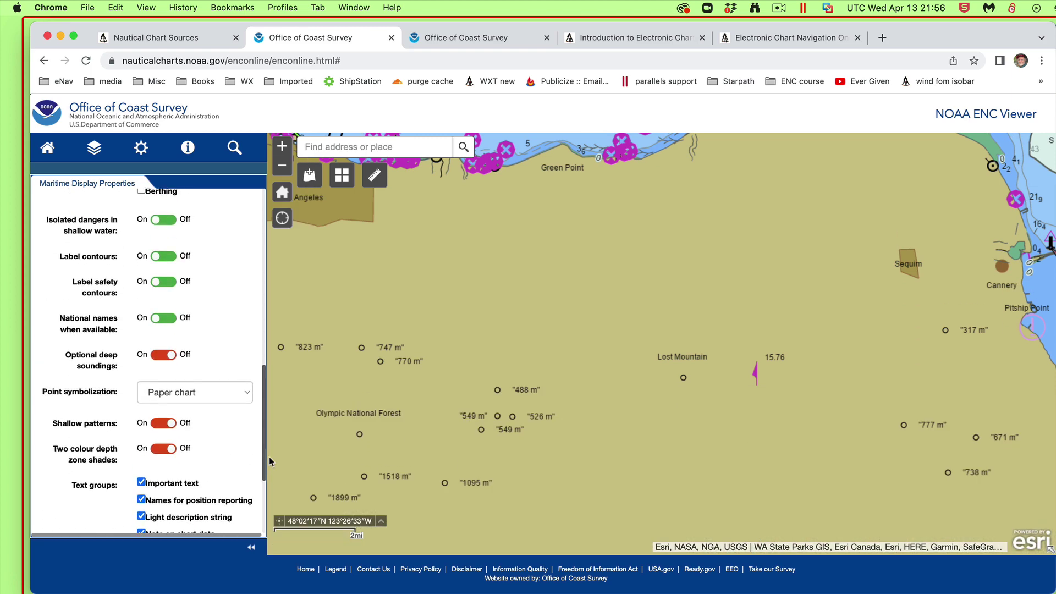
scroll(269, 458, down, 3)
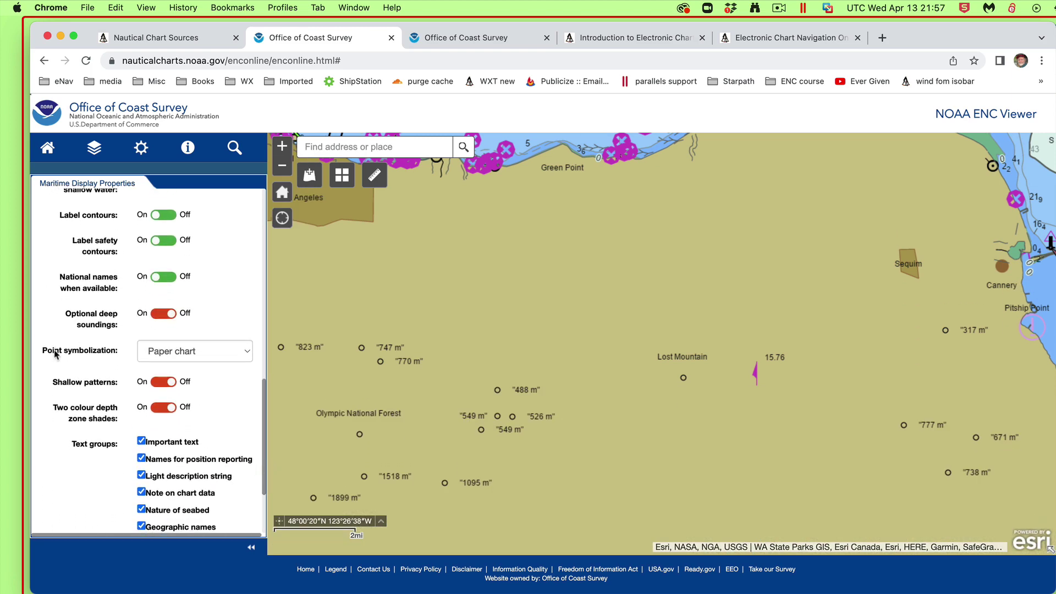
drag(819, 135, 804, 421)
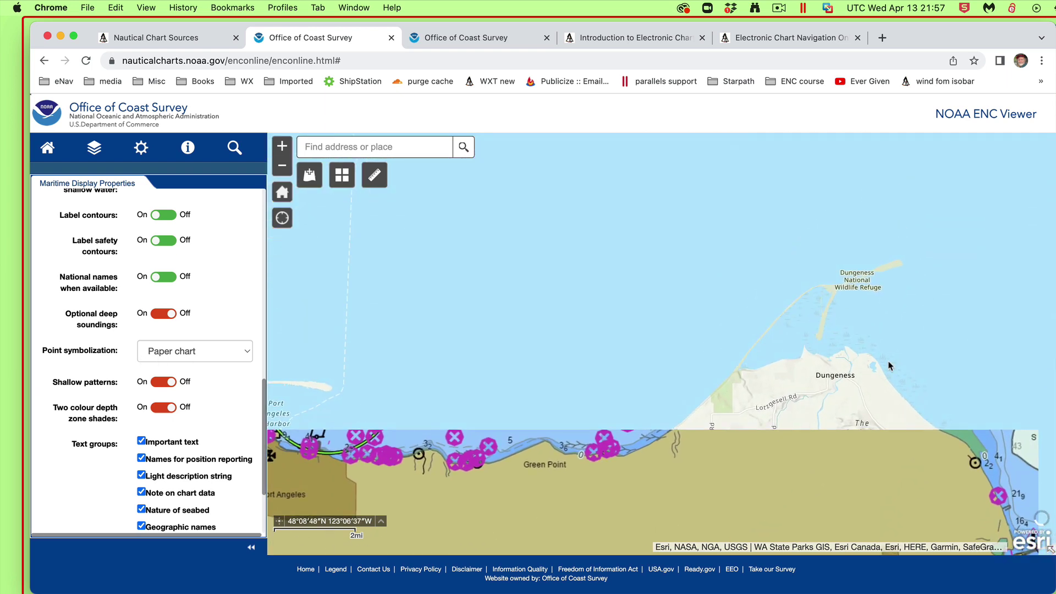
drag(891, 330, 813, 315)
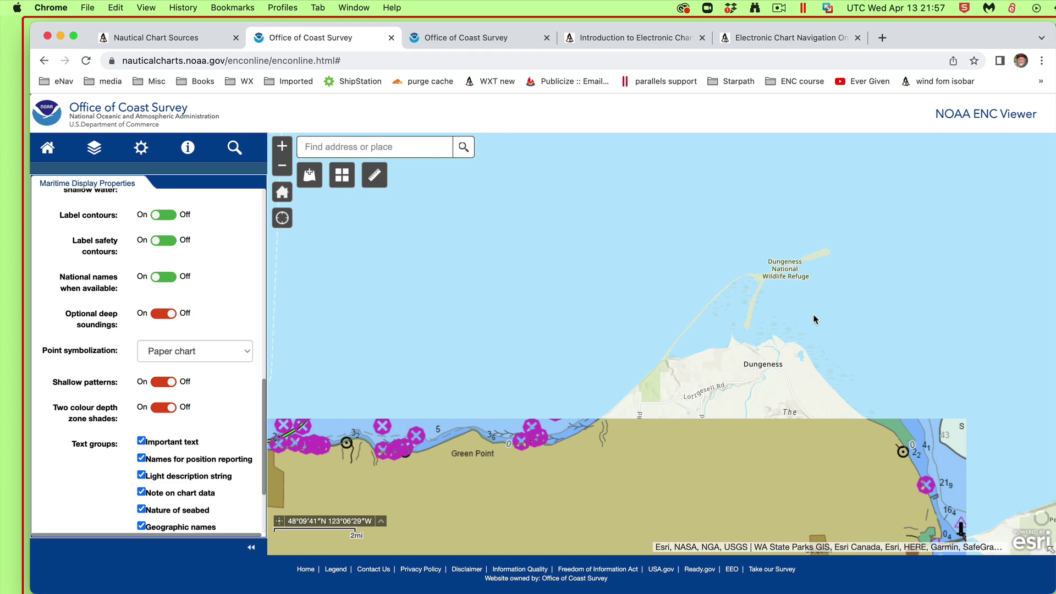
drag(832, 362, 796, 408)
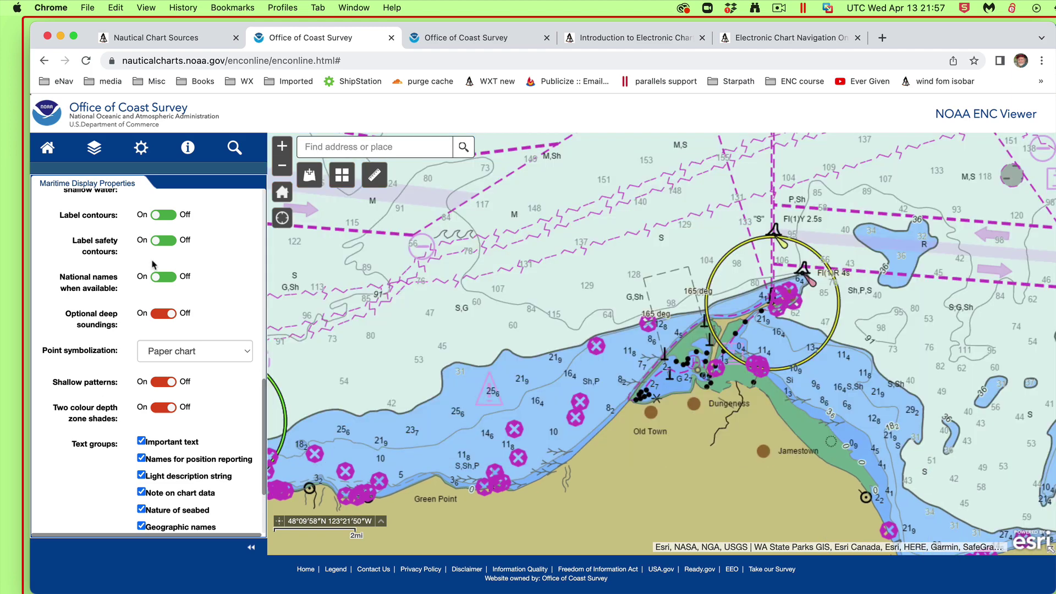
drag(689, 359, 687, 402)
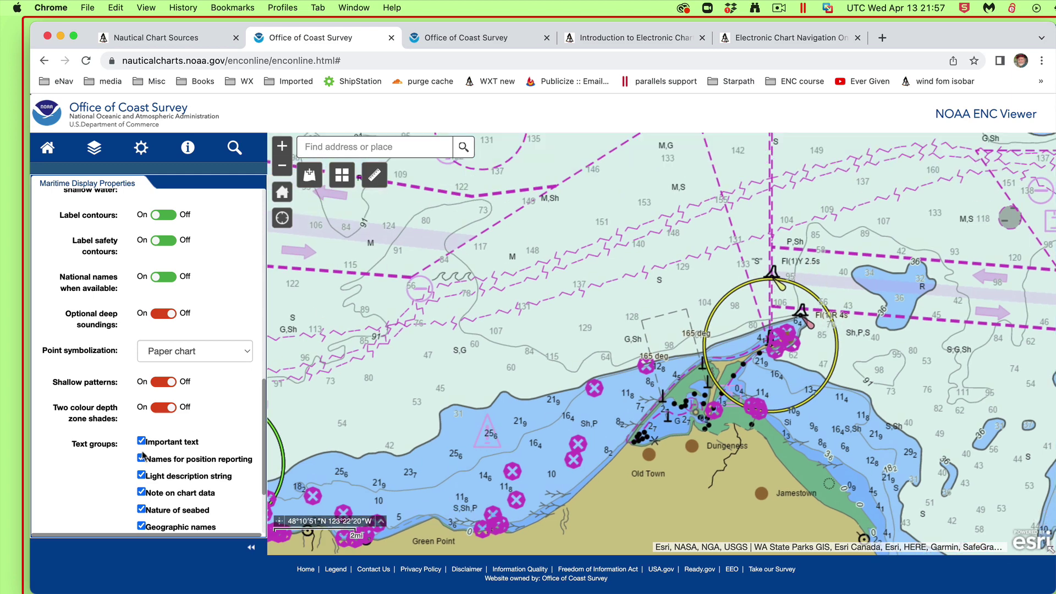
Try the Simplified point symbolization on the chart and restore Paper chart.
click(178, 355)
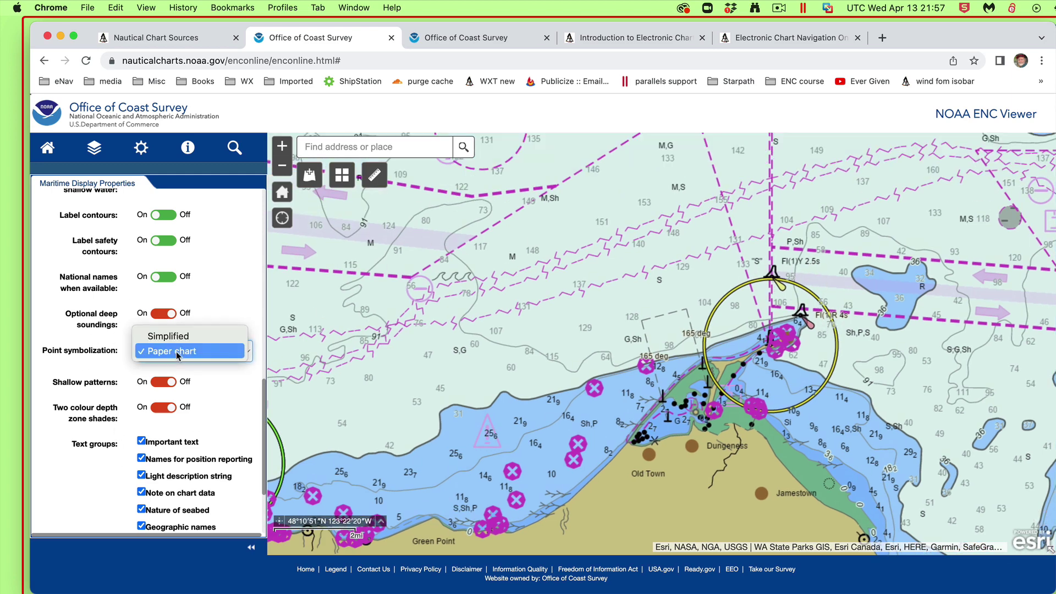
click(180, 335)
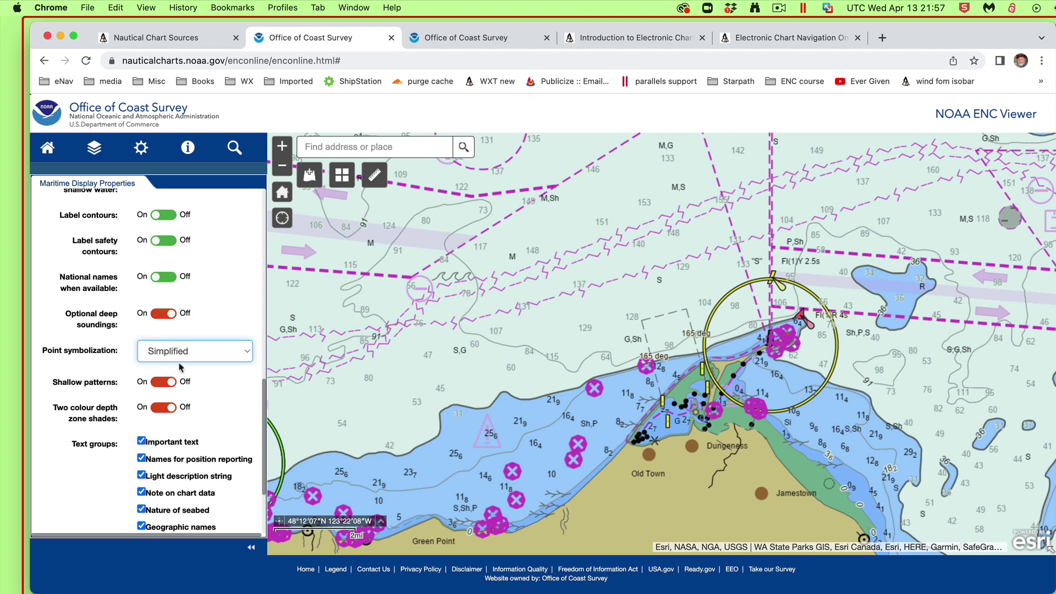
click(189, 355)
click(180, 371)
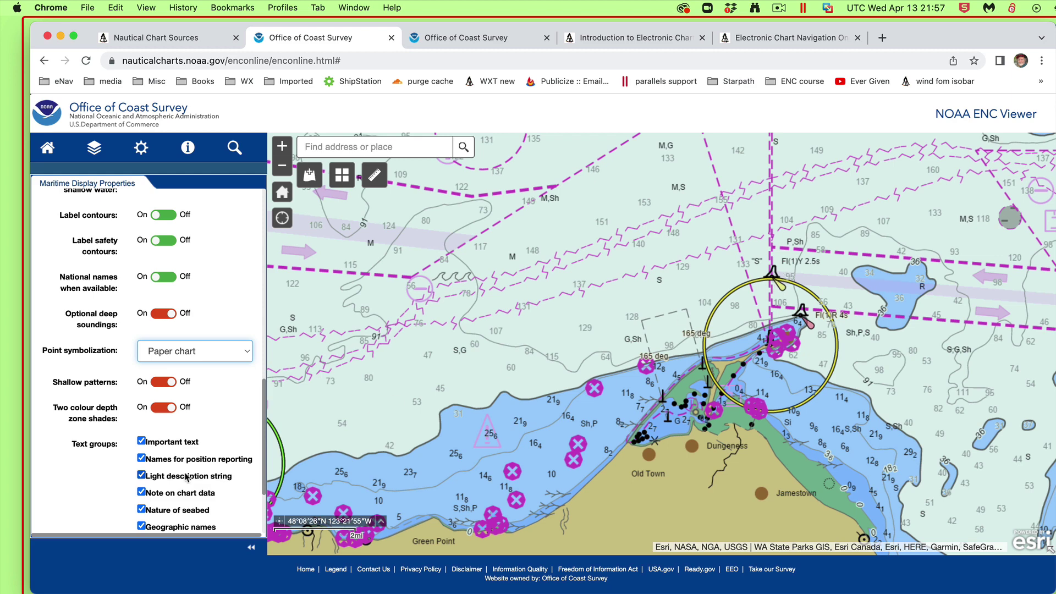
Review the text groups and the first Miscellaneous display properties, and revisit the Maritime Search tool.
scroll(248, 482, down, 2)
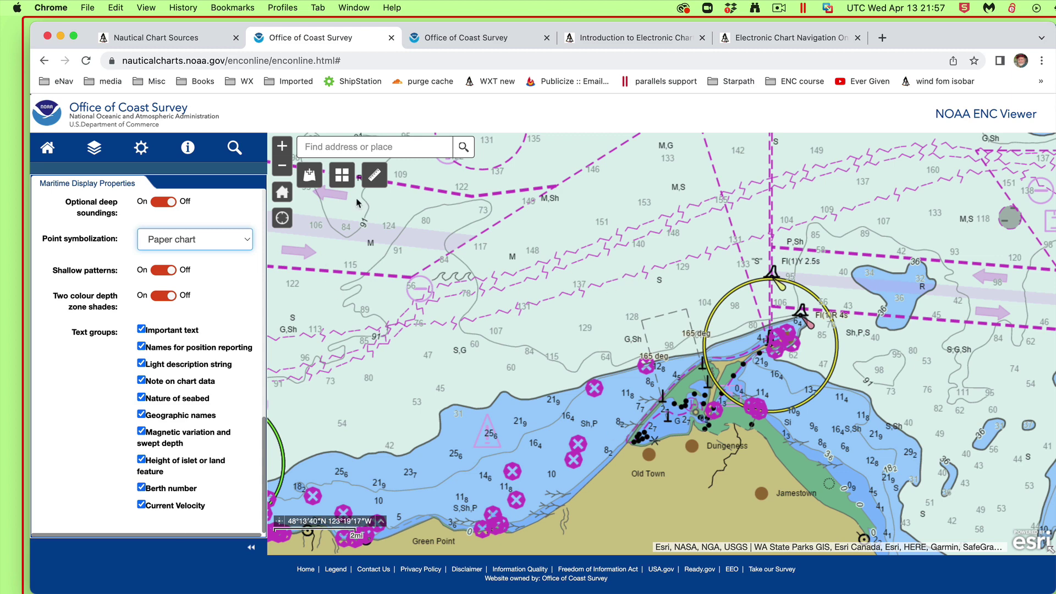
click(140, 150)
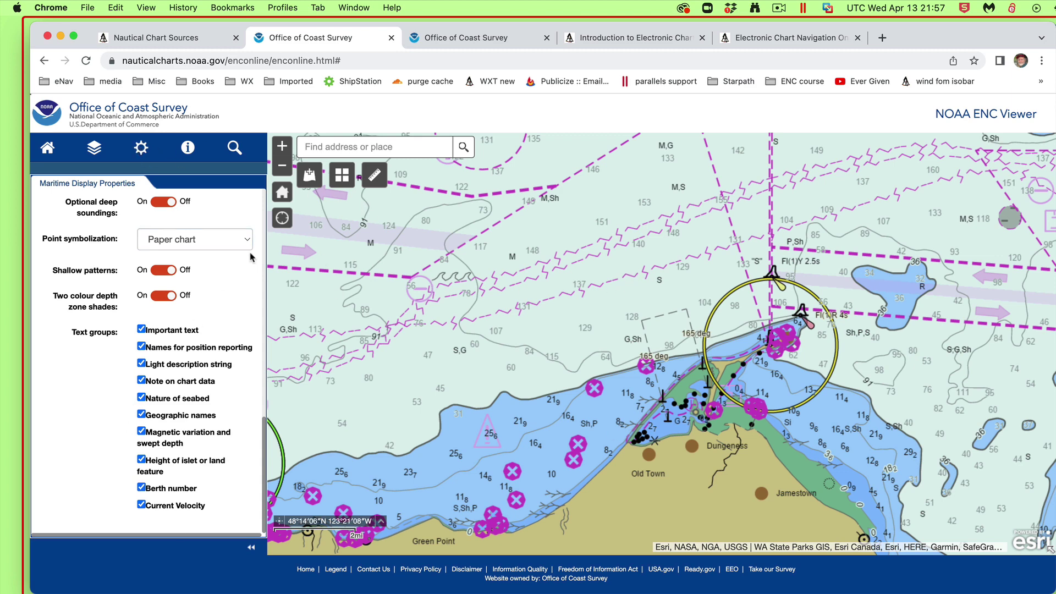
drag(264, 469, 292, 226)
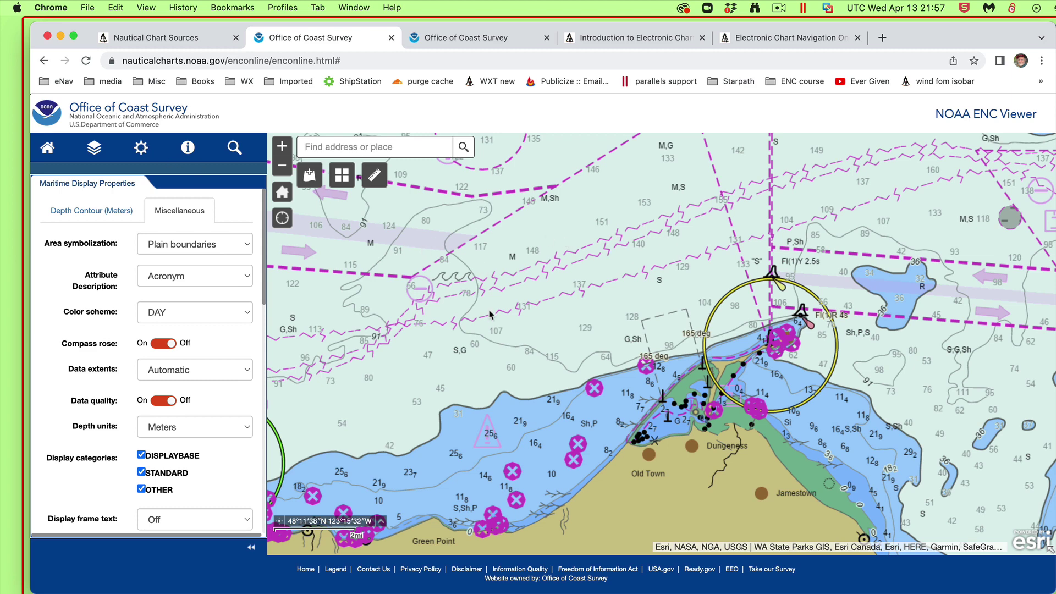
drag(434, 252, 438, 346)
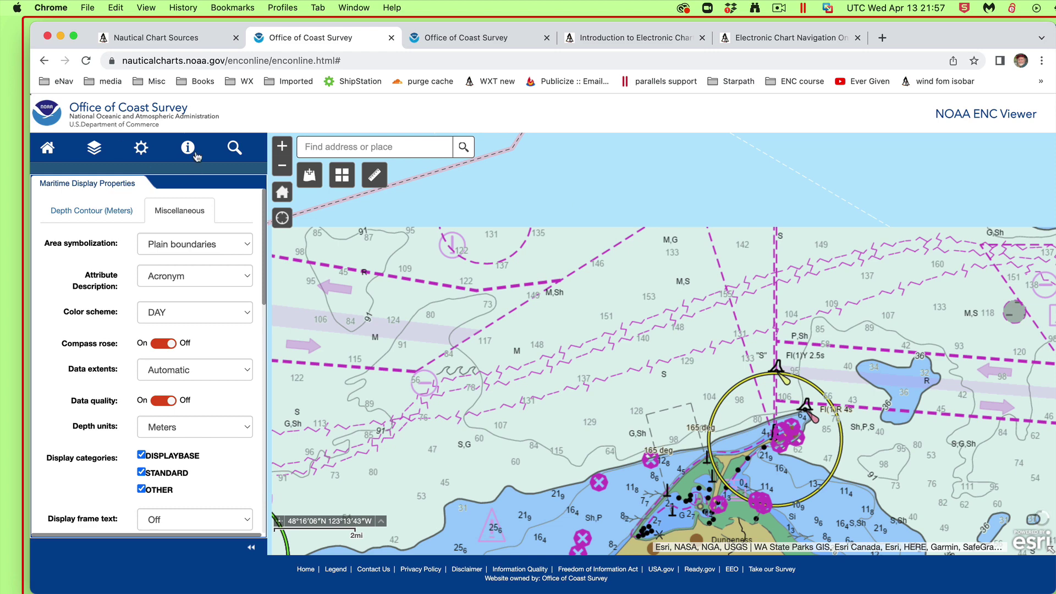
click(234, 149)
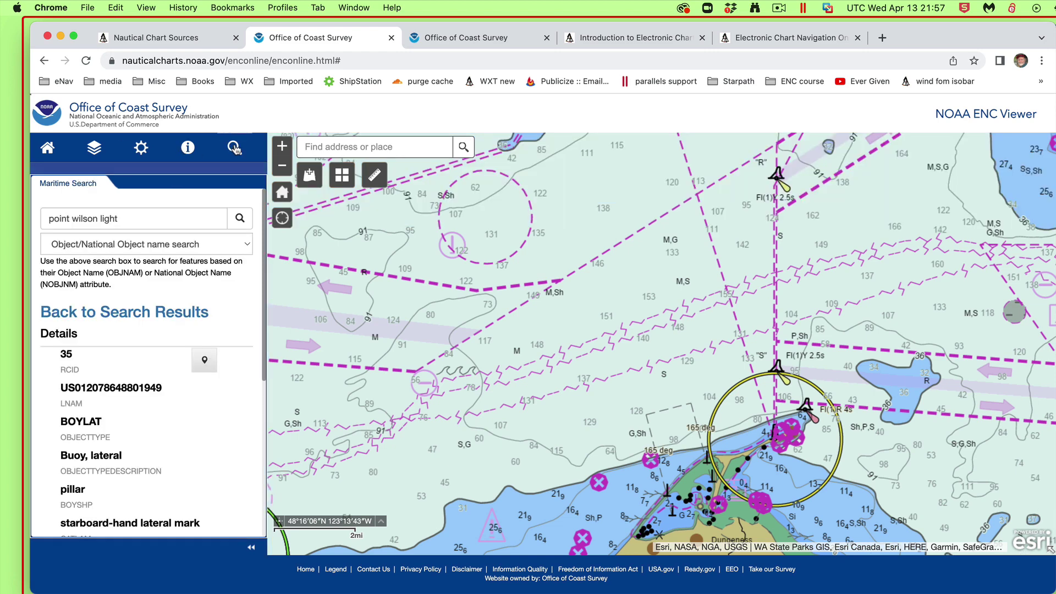
Identify the lighted buoy "R" north of Dungeness using Maritime Identify's single-point mode, and expand its light's full attribute information.
click(189, 149)
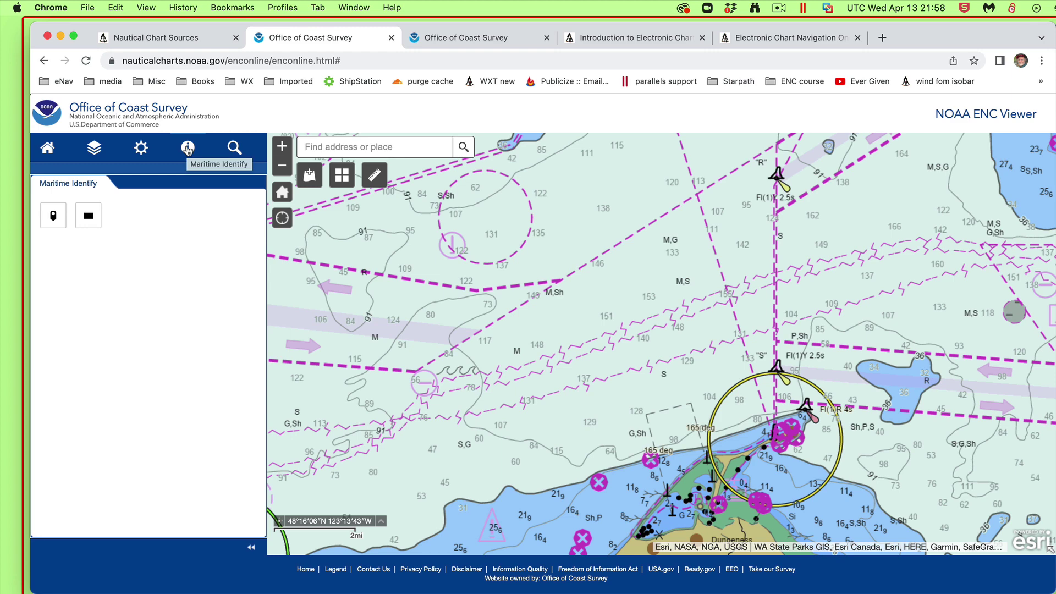
drag(589, 281, 479, 214)
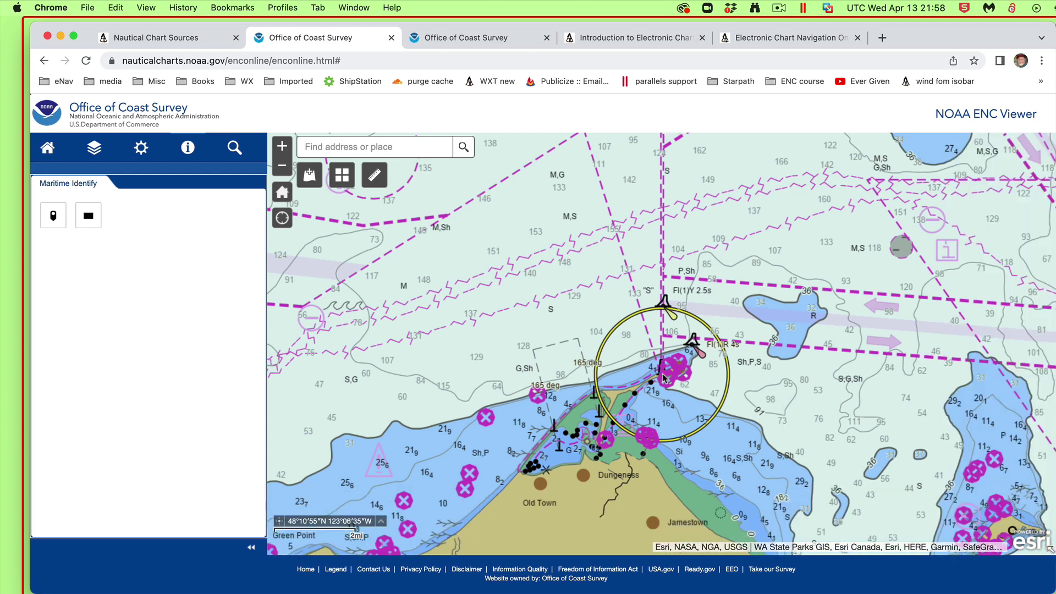
drag(685, 272, 722, 233)
drag(543, 250, 579, 261)
drag(810, 196, 681, 317)
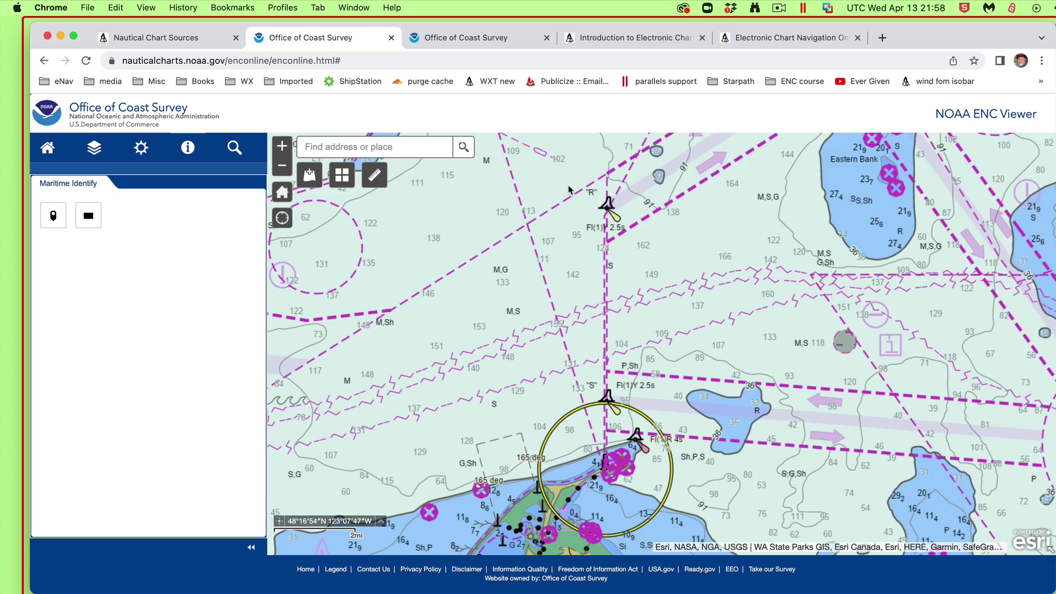
right_click(607, 207)
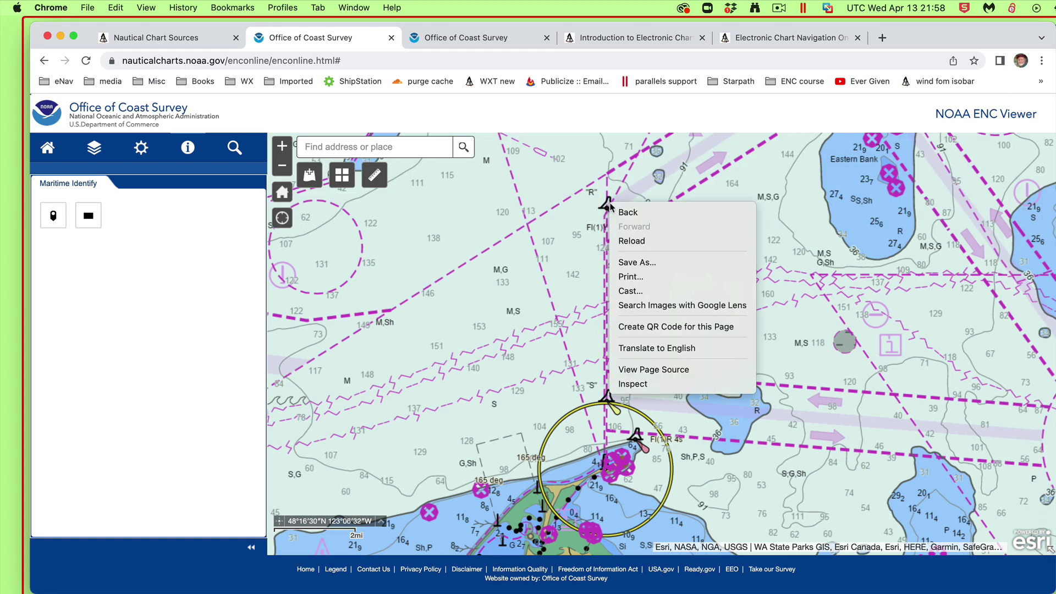
click(608, 209)
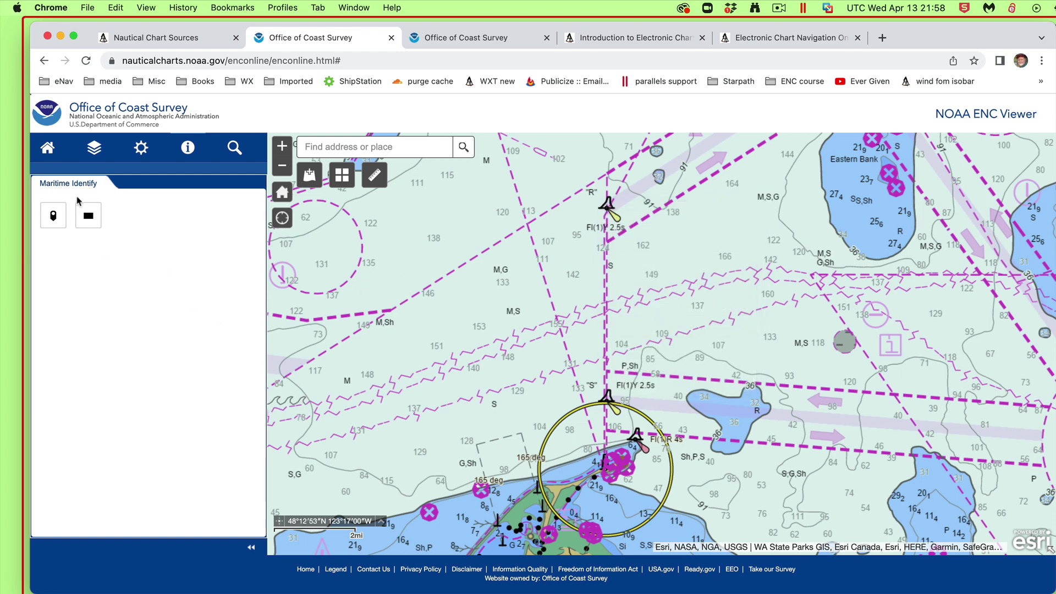
click(54, 218)
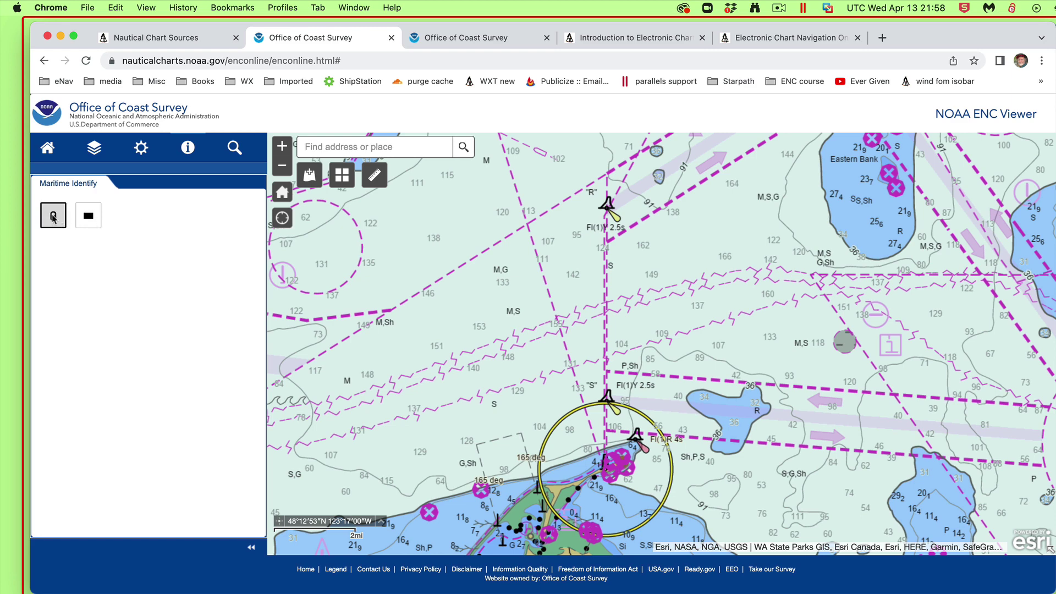
click(609, 209)
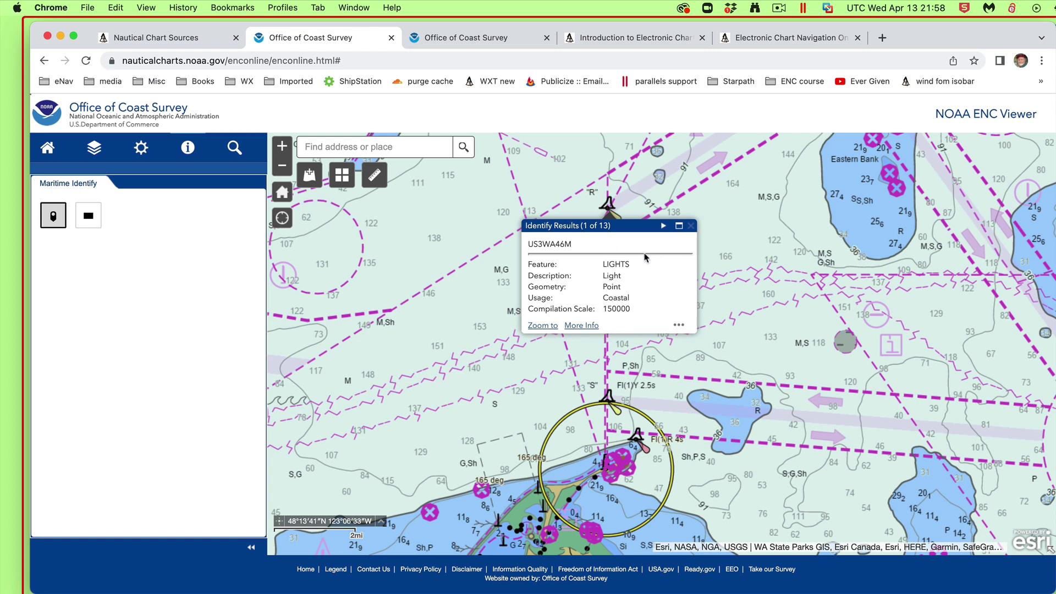
click(579, 327)
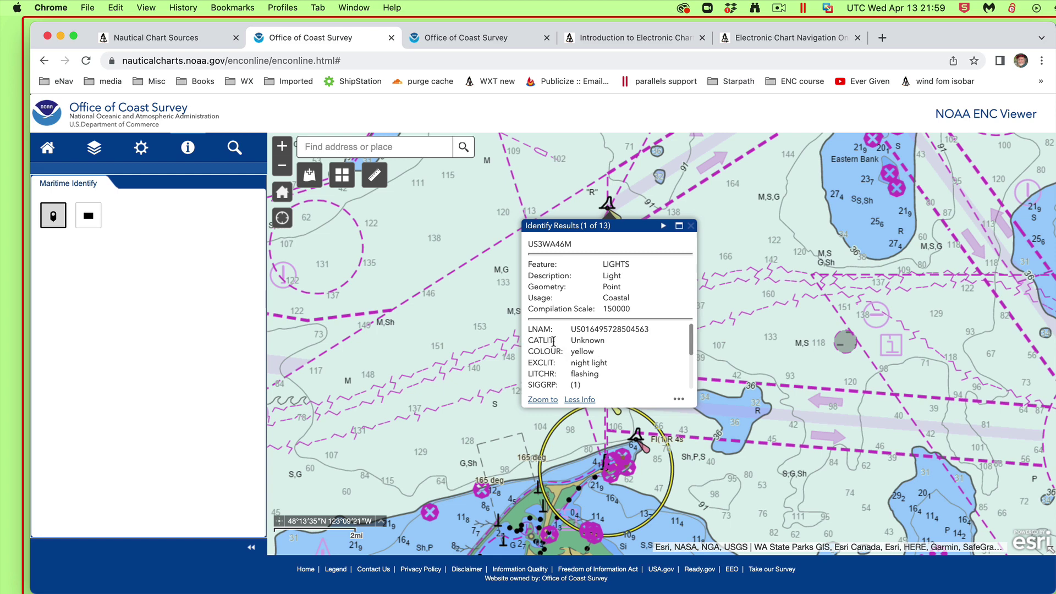
click(663, 205)
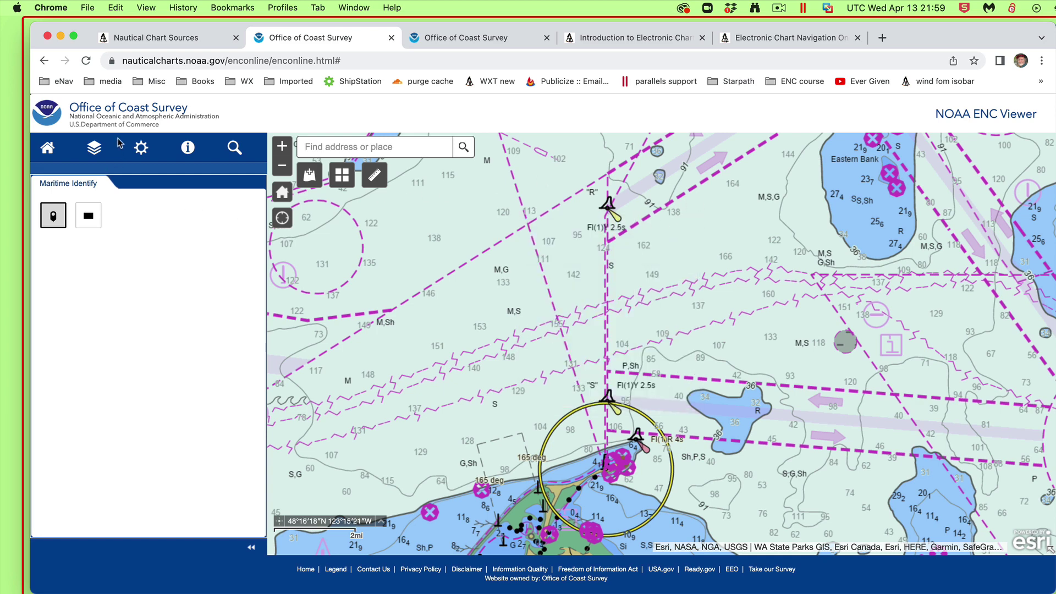
Set the Attribute Description display property to Description instead of acronyms.
click(93, 150)
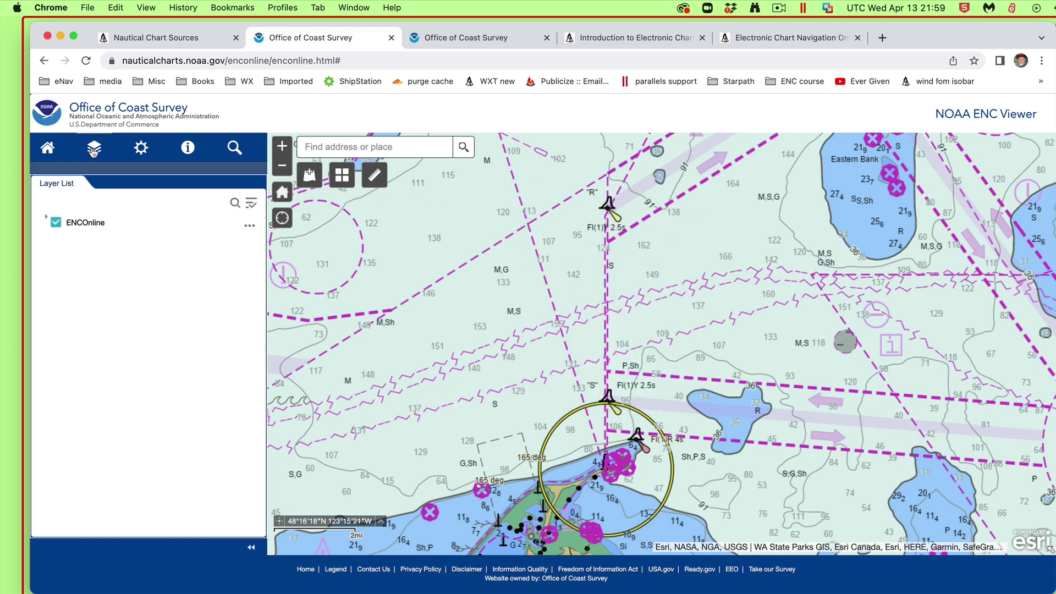
click(142, 150)
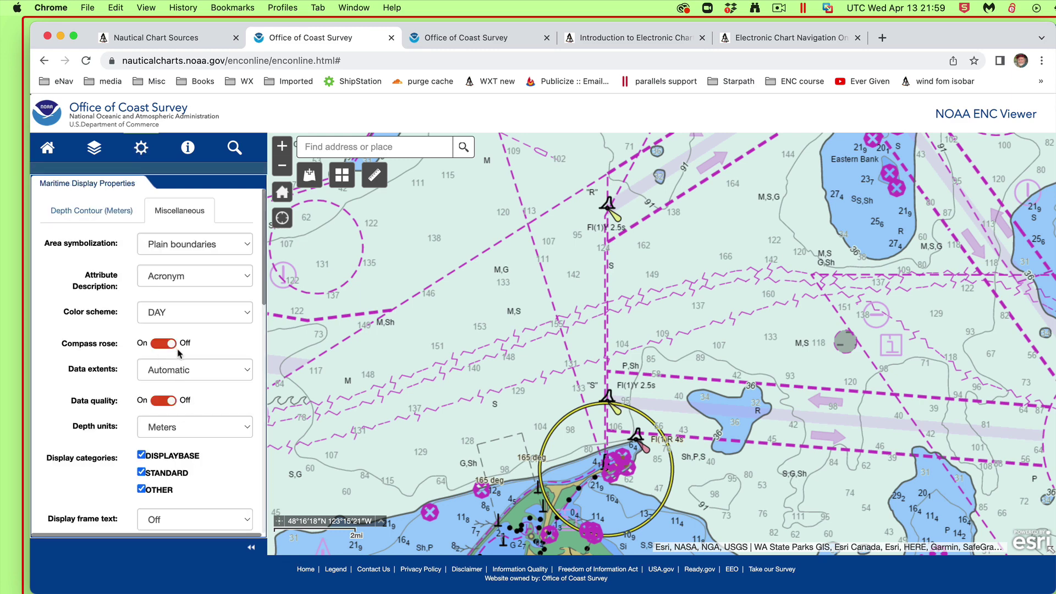
click(214, 282)
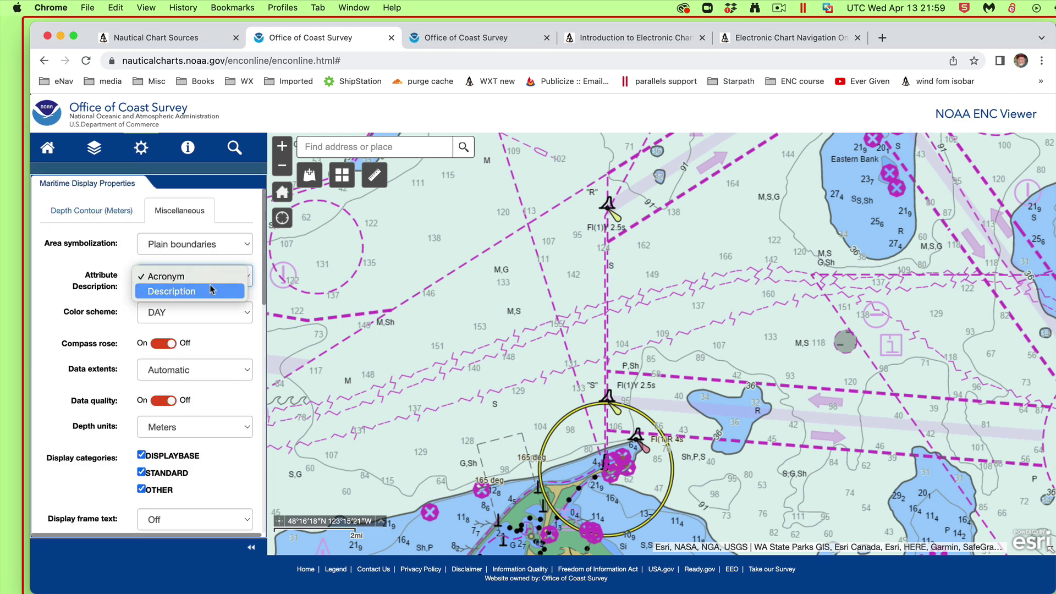
click(203, 298)
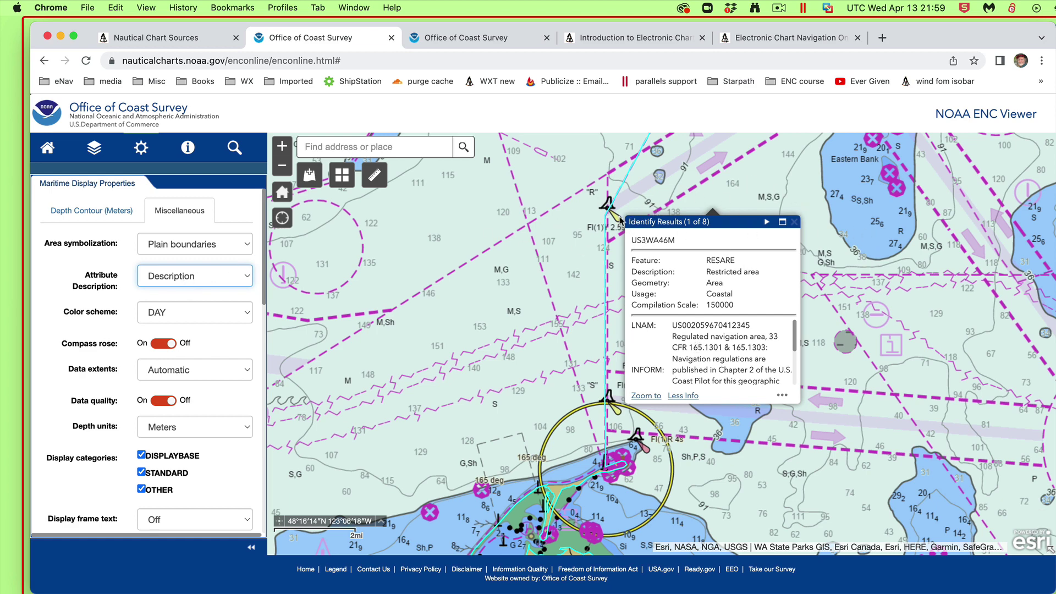
Identify buoy "R" again at a closer scale and read through the full attribute list of its light.
click(188, 148)
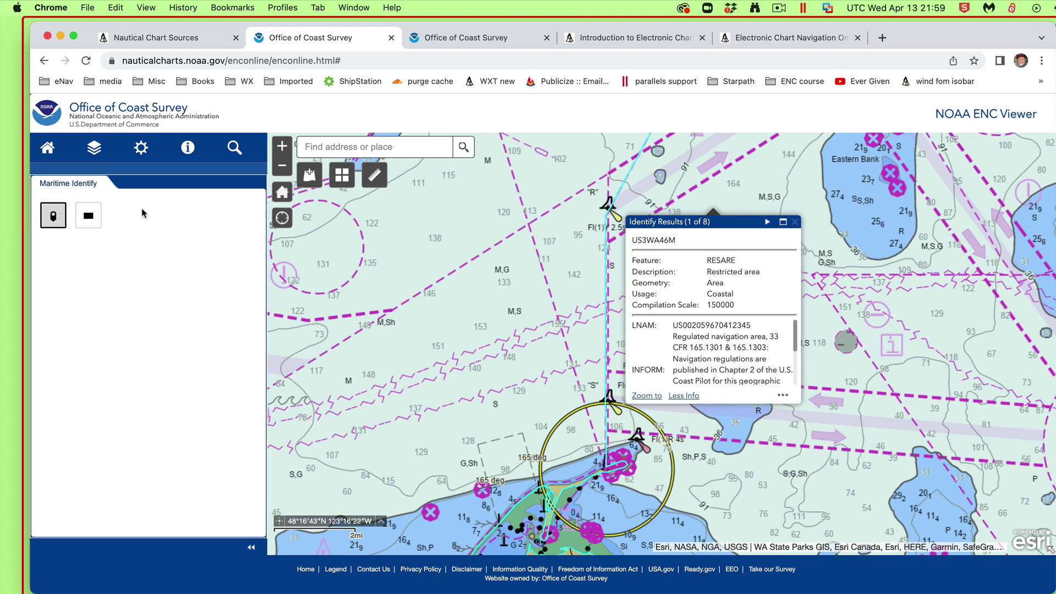
click(608, 203)
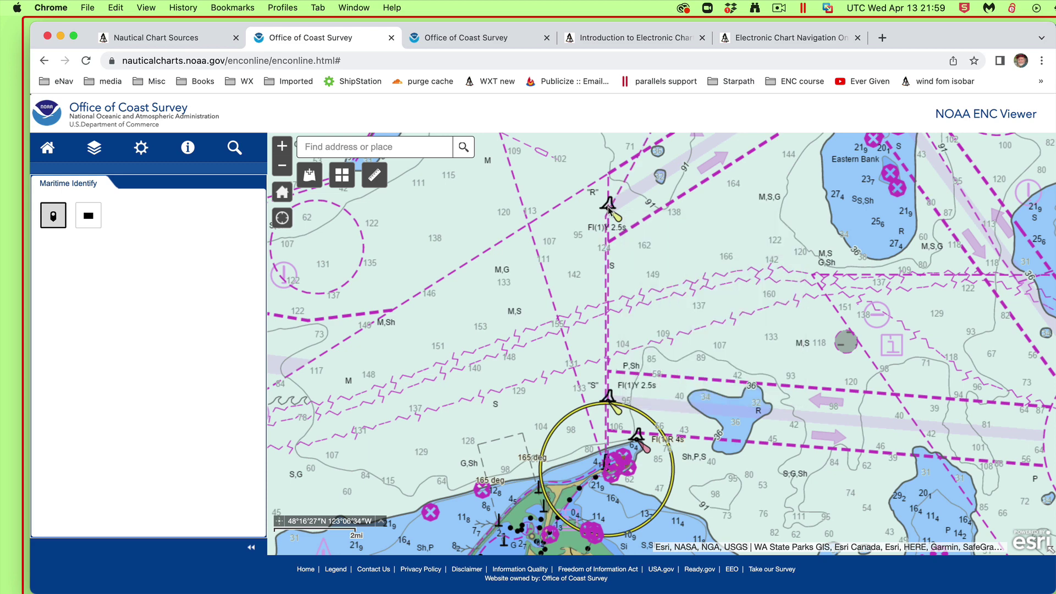
scroll(608, 210, up, 2)
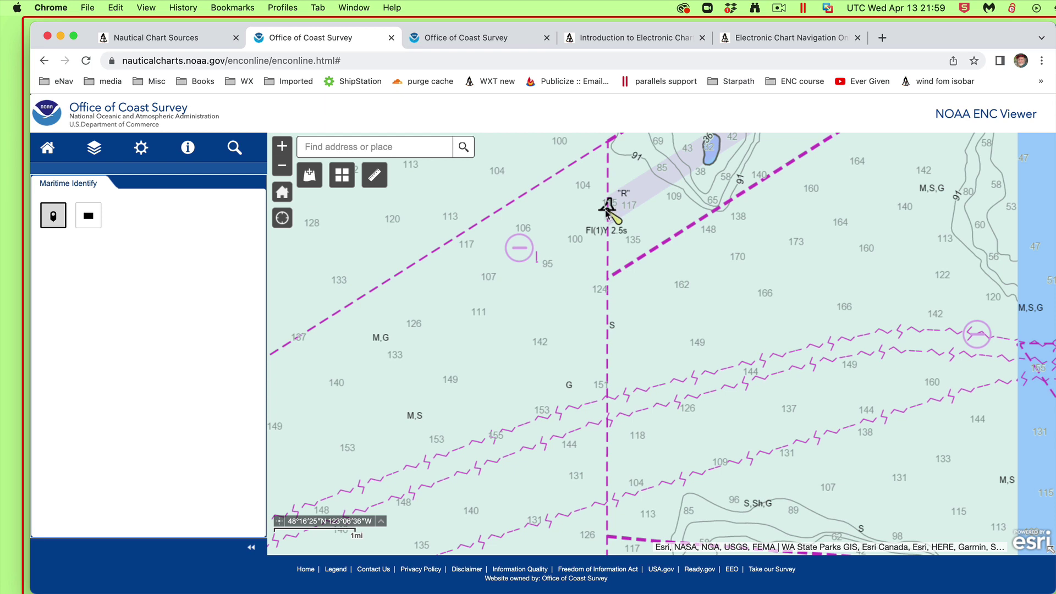
click(608, 209)
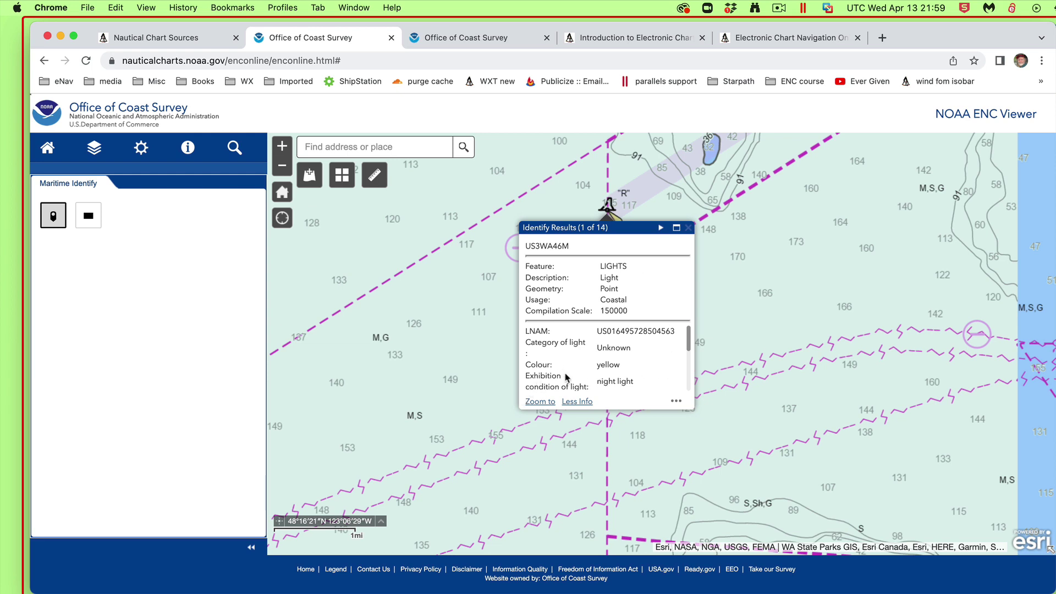
scroll(566, 377, down, 1)
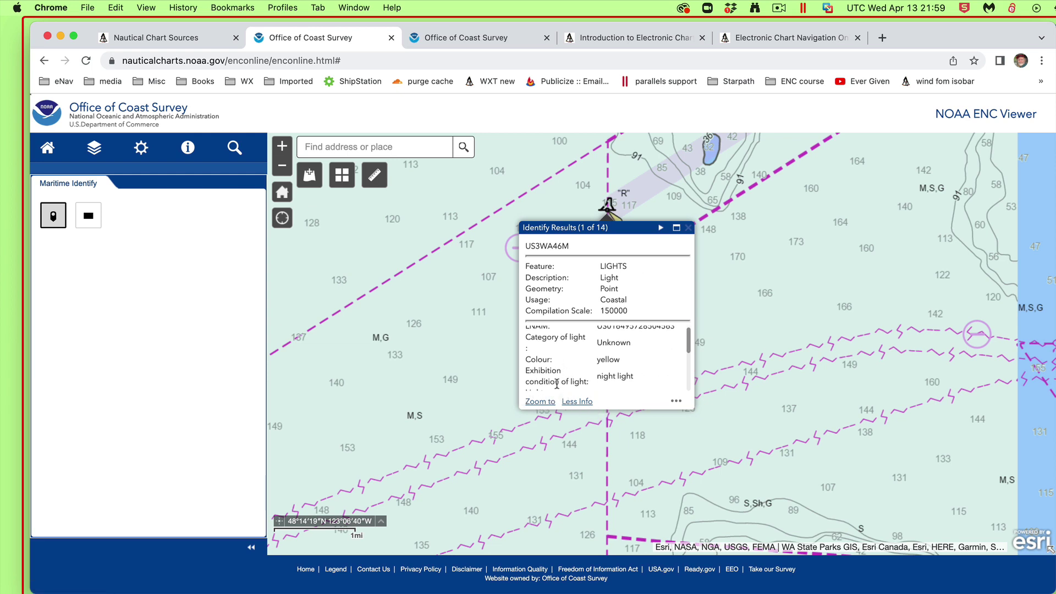
scroll(556, 383, down, 3)
scroll(547, 374, up, 4)
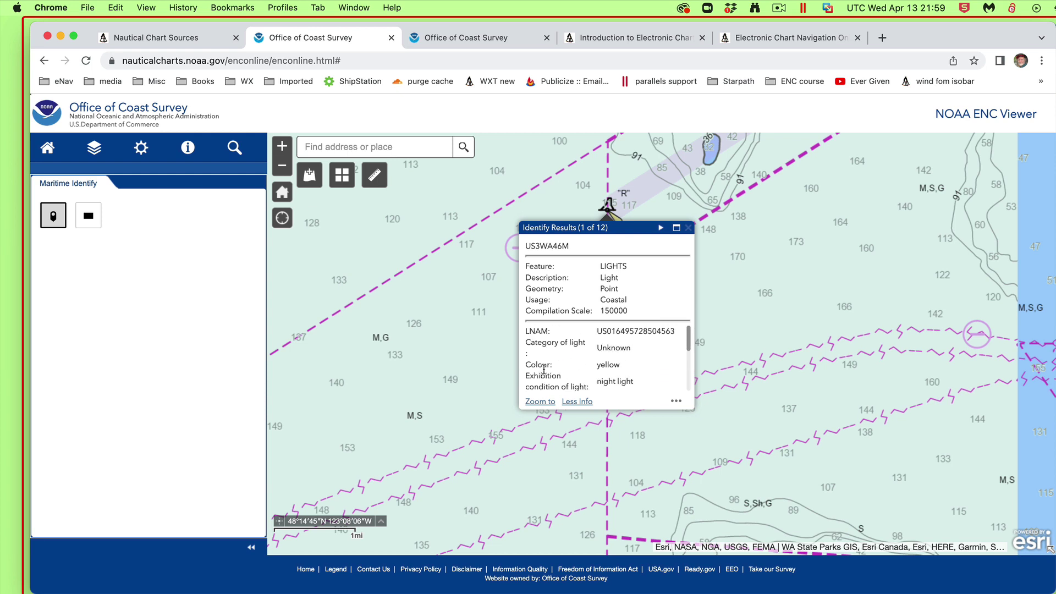
scroll(544, 368, down, 5)
drag(689, 346, 688, 386)
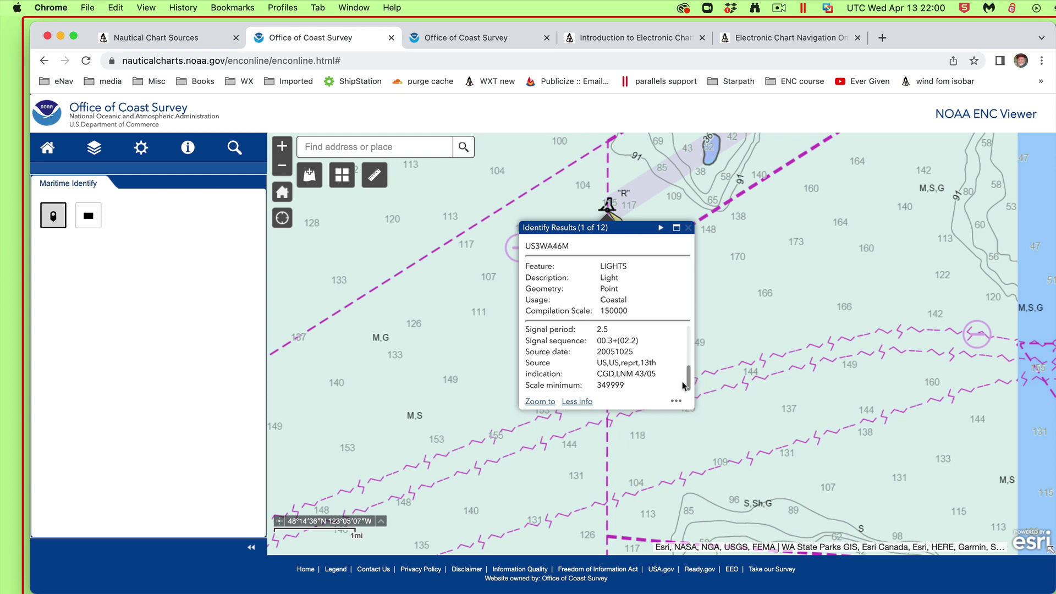
drag(684, 386, 709, 317)
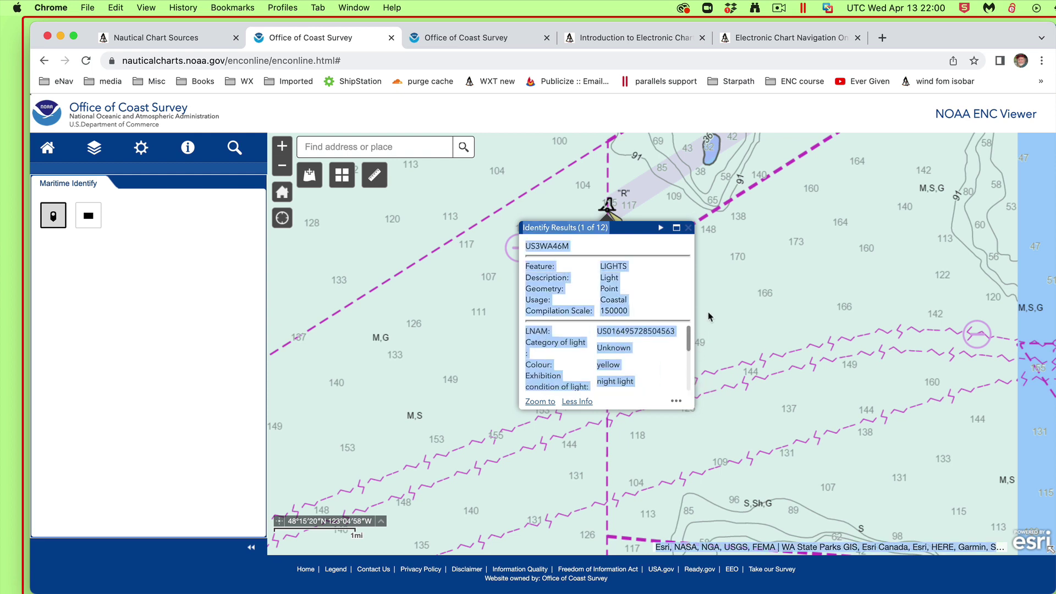
click(562, 342)
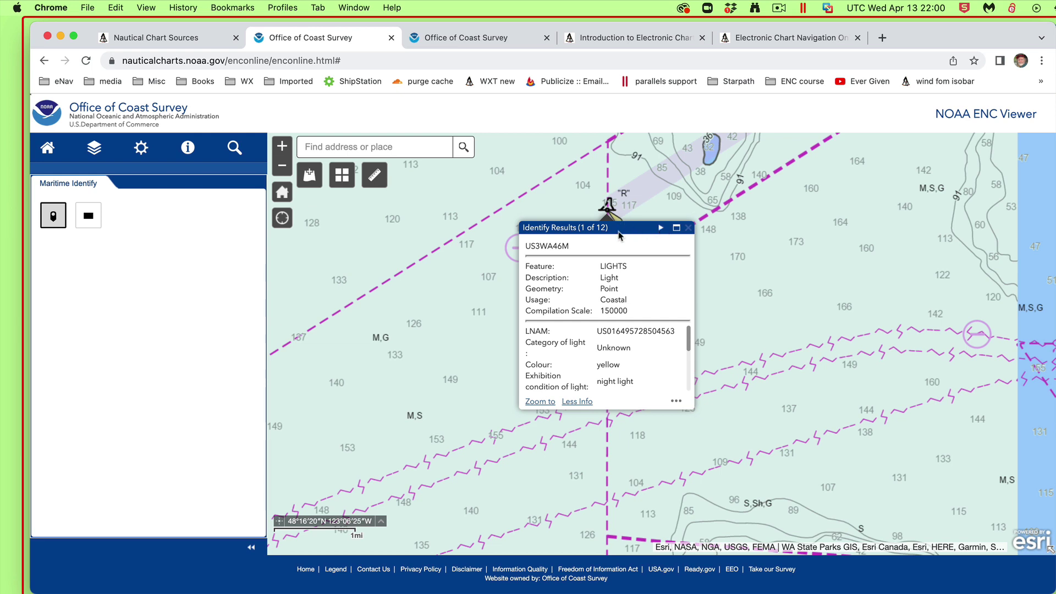
Go to the second identify result for buoy "R" and read the special purpose buoy's attributes.
click(661, 228)
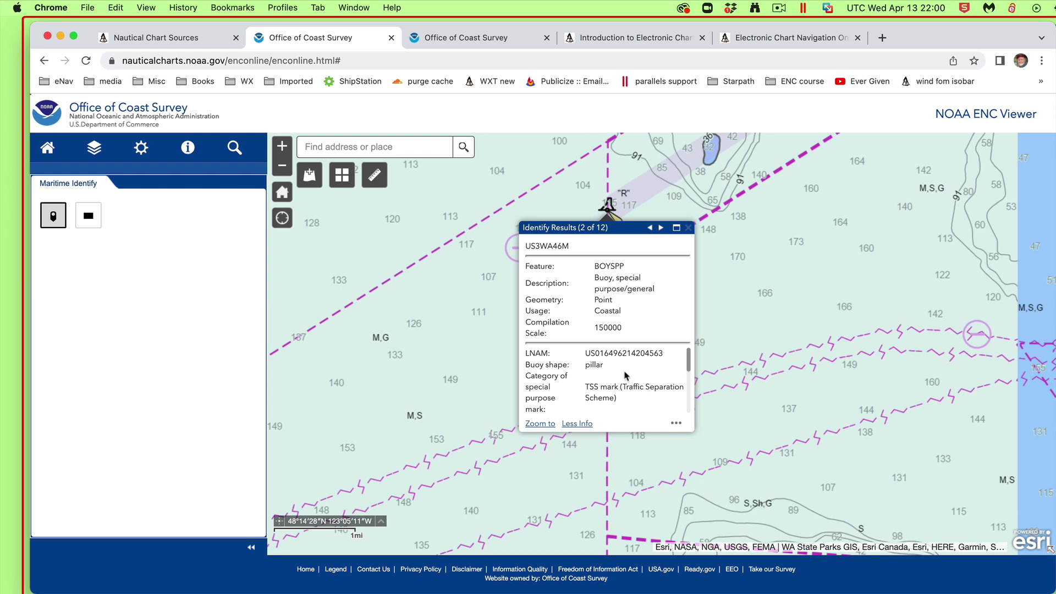
scroll(625, 375, down, 5)
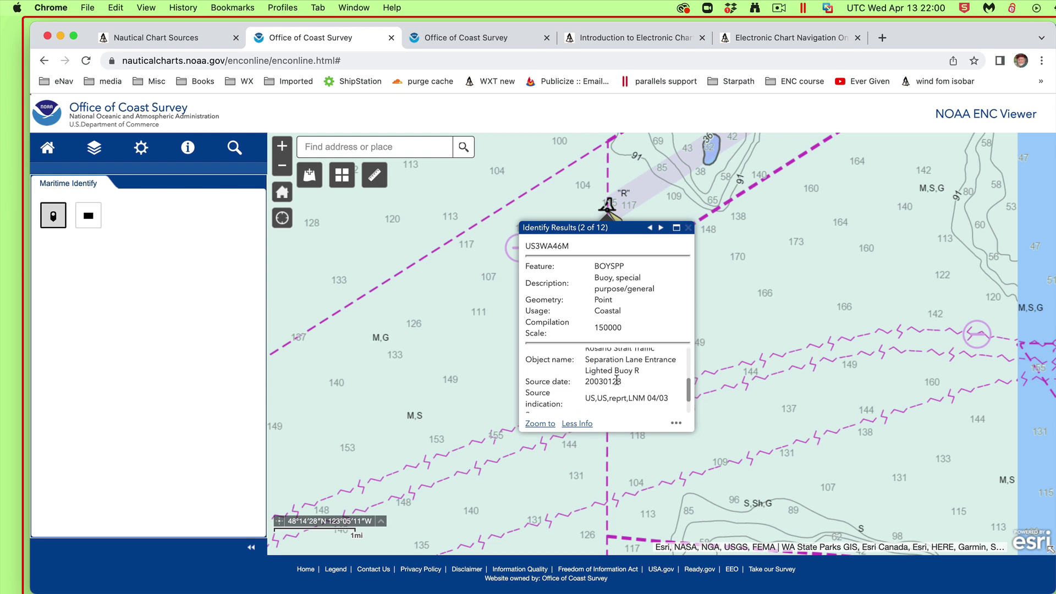
scroll(616, 381, down, 2)
scroll(620, 377, up, 2)
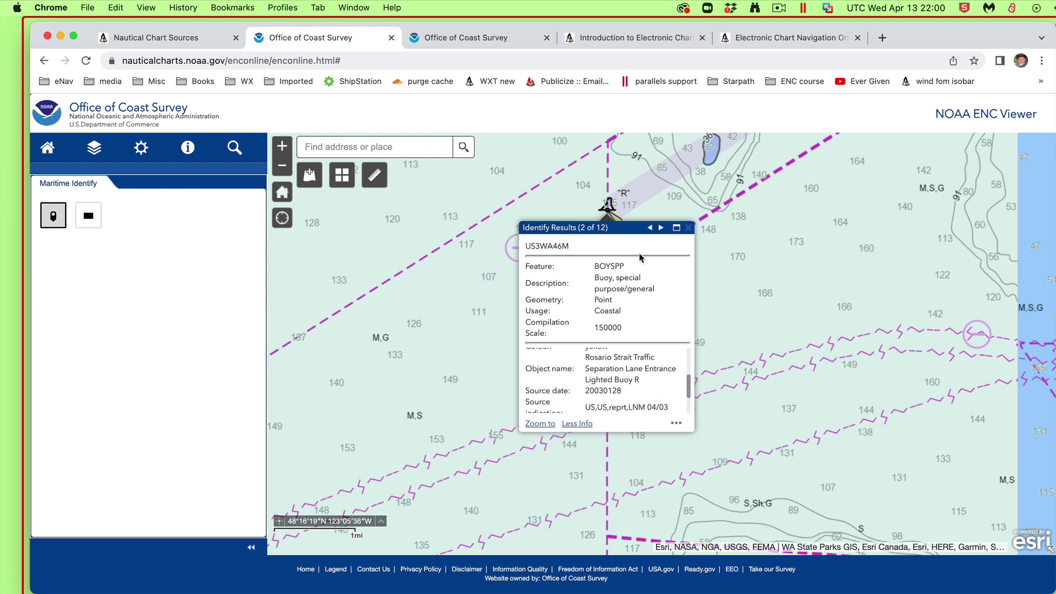
Advance to the fourth identify result and examine the extent of the highlighted traffic separation zone.
click(662, 227)
click(661, 227)
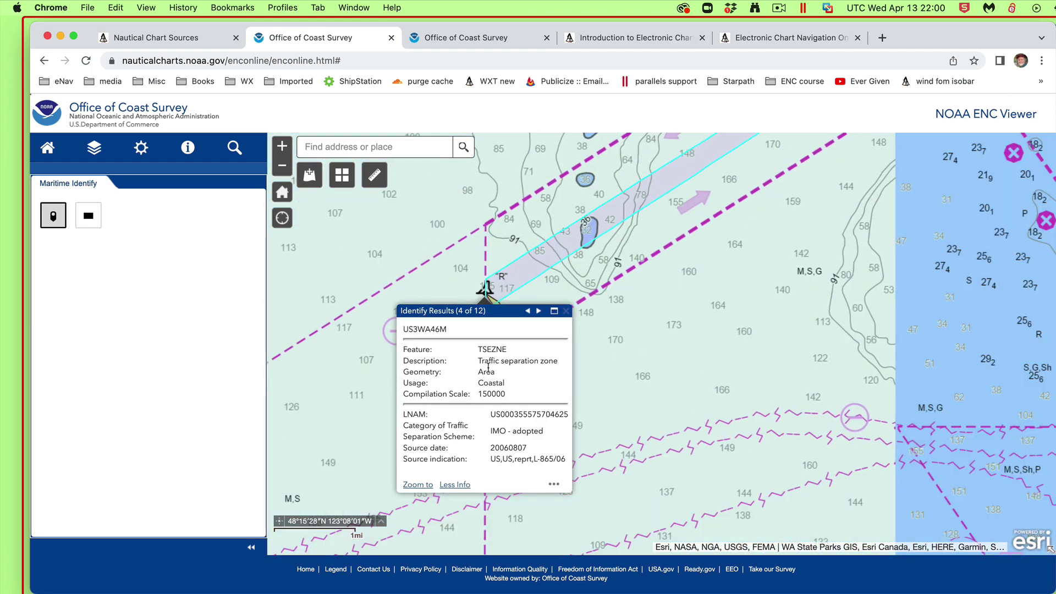
drag(724, 278, 551, 497)
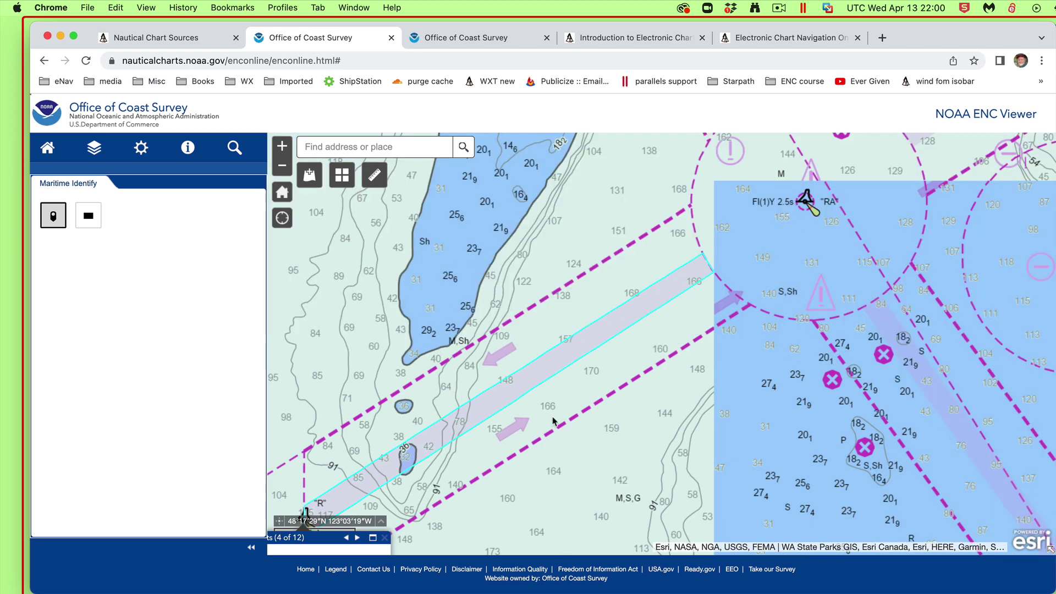
drag(553, 459, 615, 381)
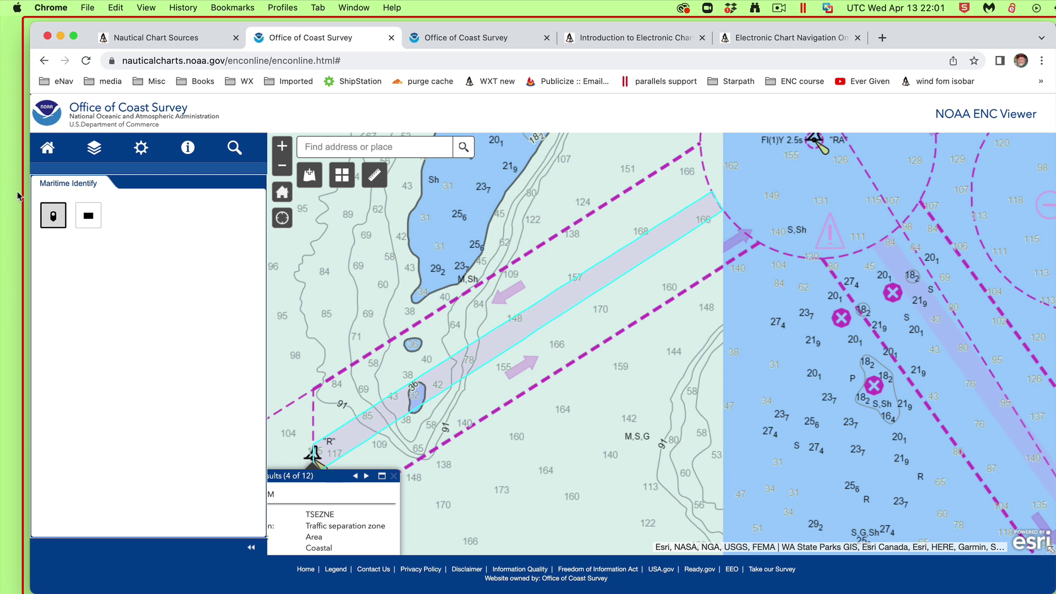
Identify the charted objects within a small rectangle around the shoal patch in the separation zone, and page through the sounding results.
click(82, 220)
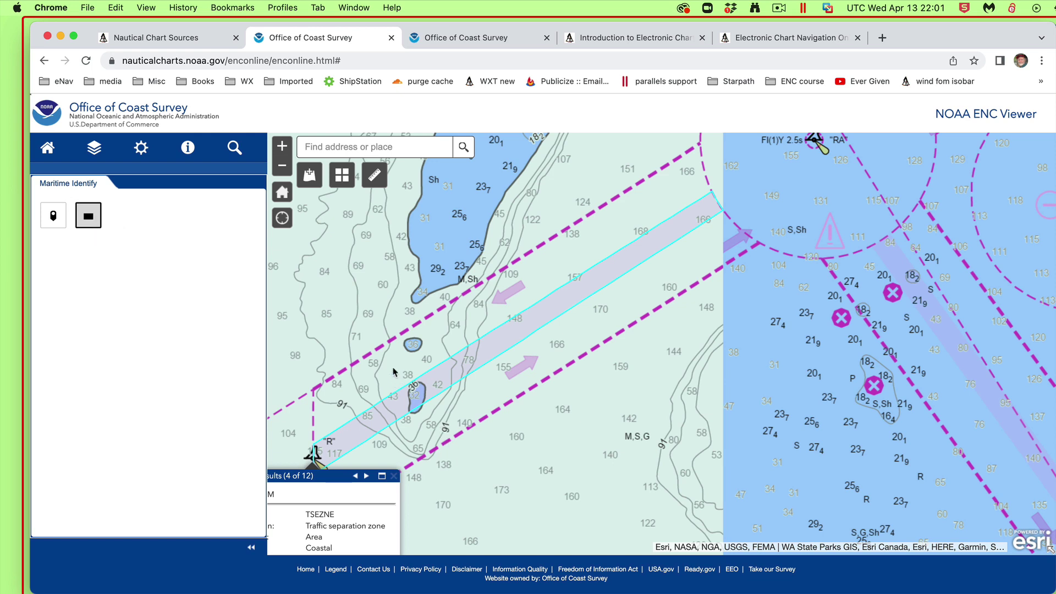
drag(393, 371, 398, 395)
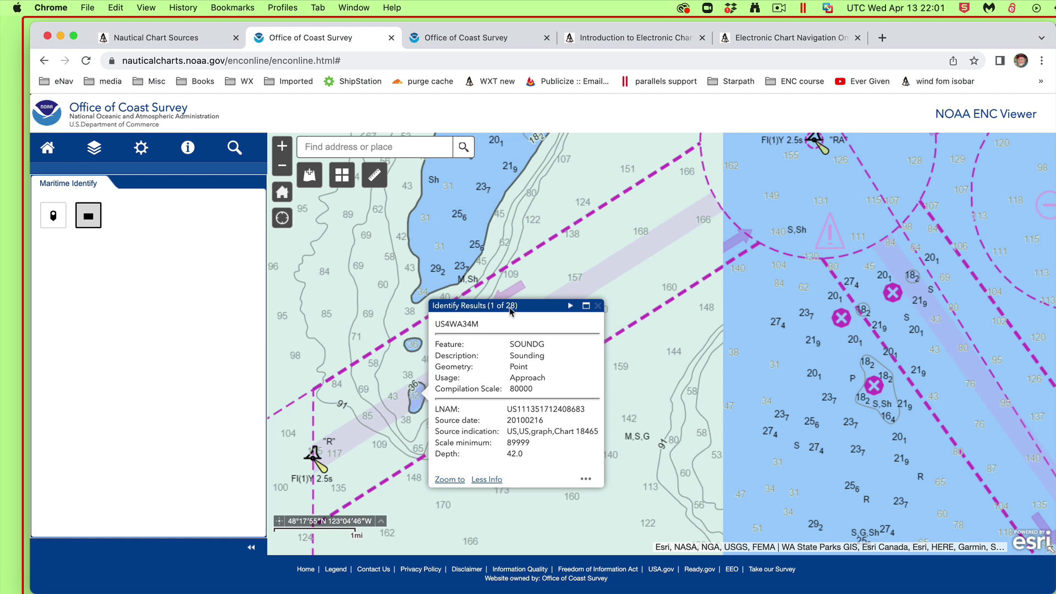
click(570, 306)
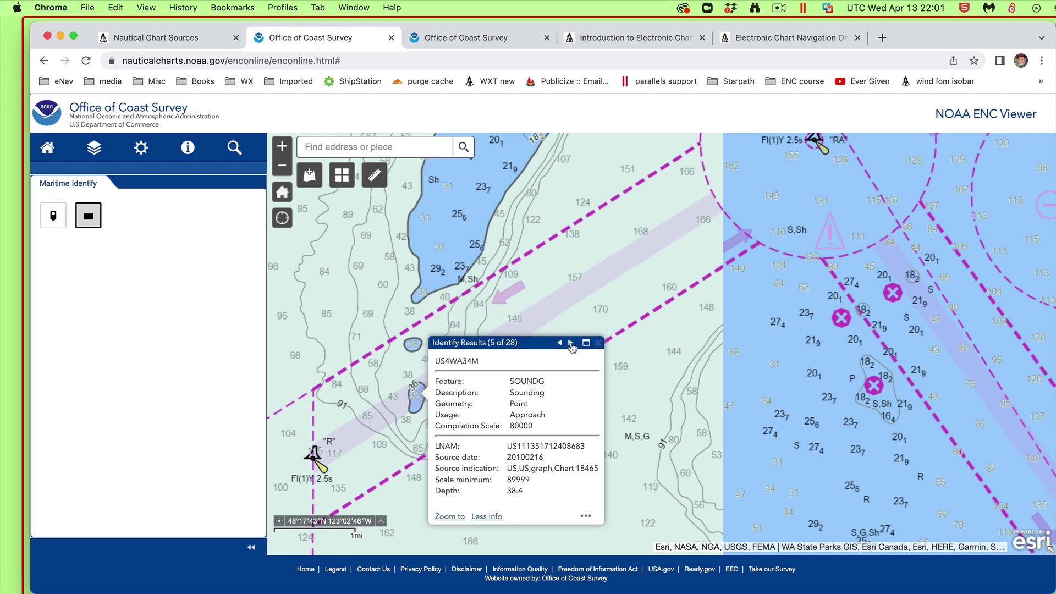
click(571, 344)
click(572, 343)
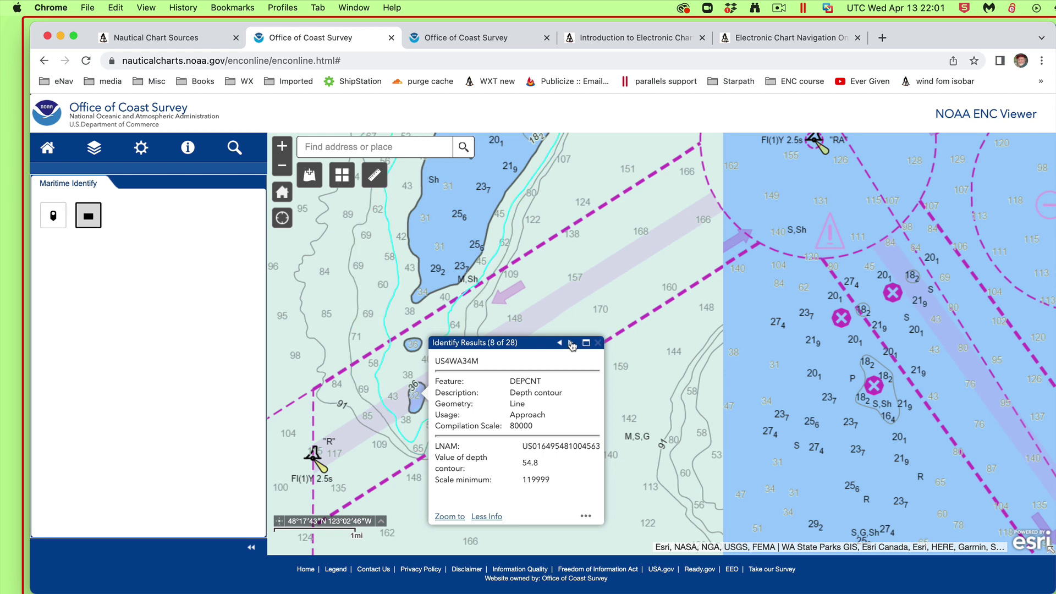
Compare the depth contour results, go on to the traffic separation scheme lane part, and close the identify results.
click(571, 343)
click(571, 343)
click(559, 343)
click(559, 343)
click(570, 343)
click(570, 343)
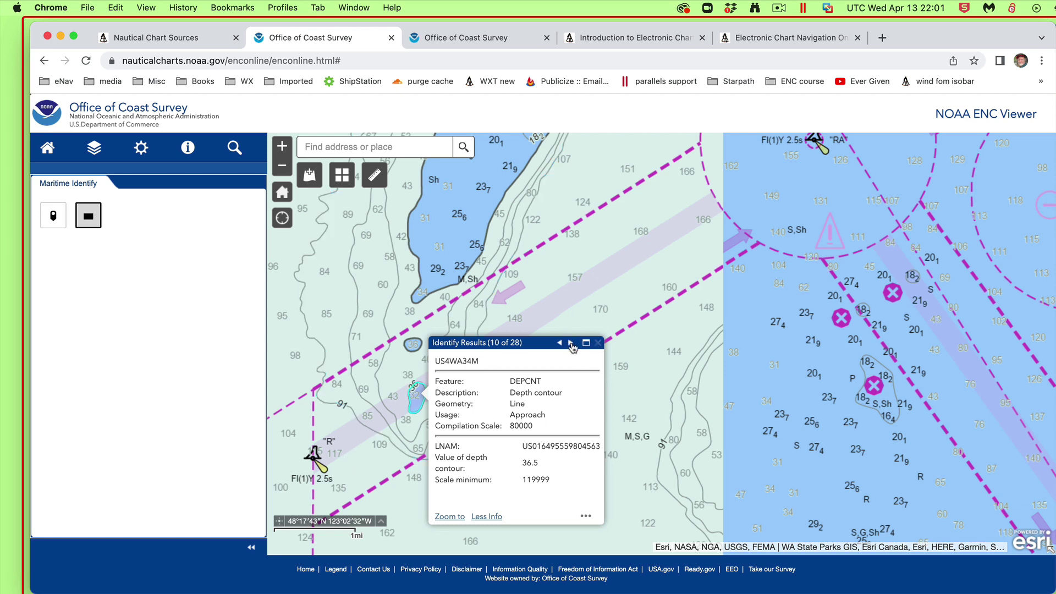
click(571, 343)
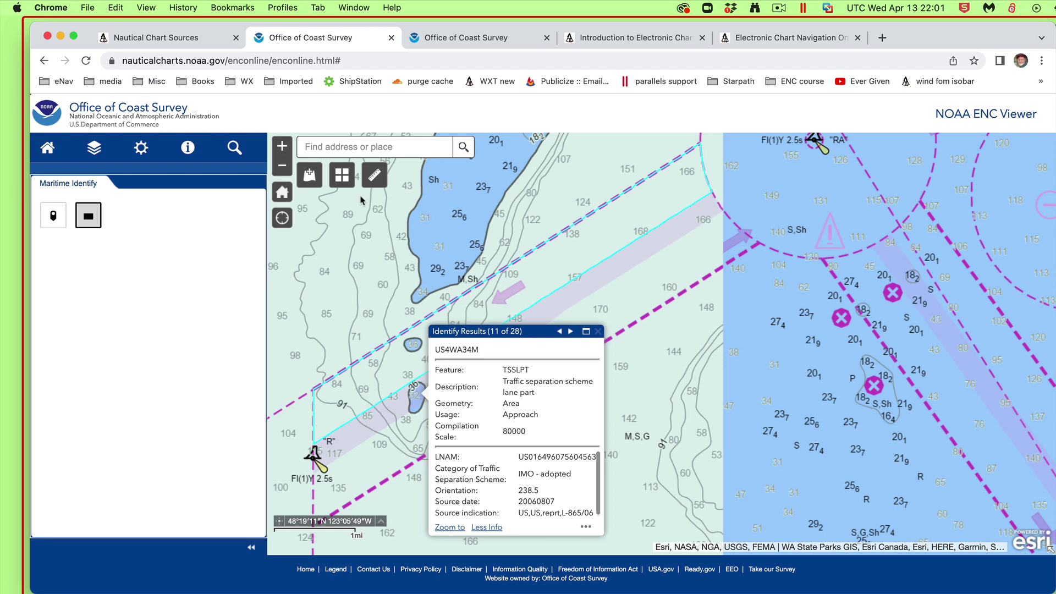
click(597, 331)
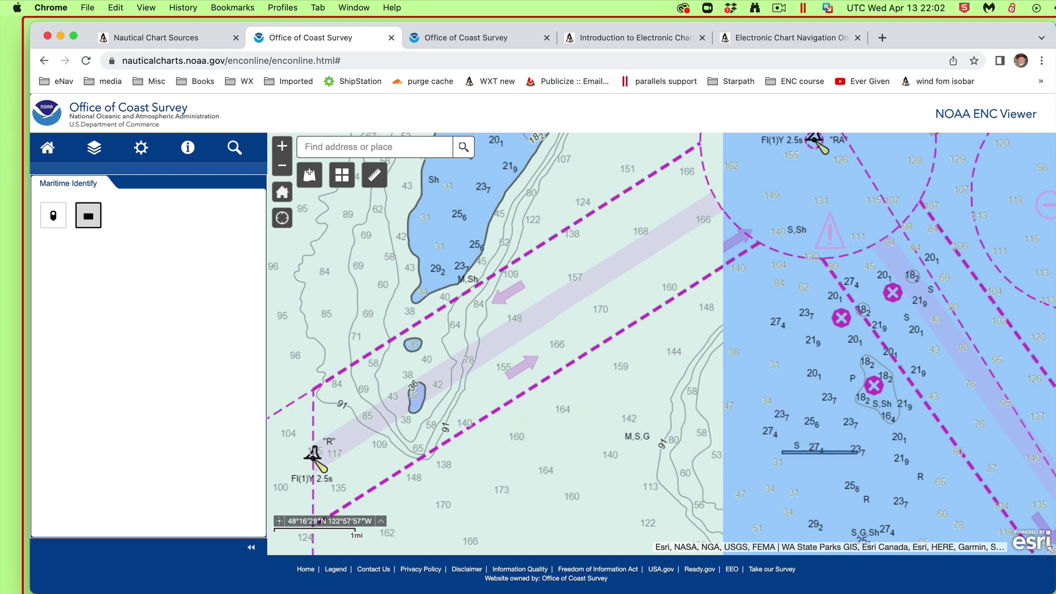
Identify the charted objects within rectangles drawn across the traffic lanes southwest of buoy "RA".
drag(780, 309, 656, 345)
drag(781, 338, 744, 332)
mouse_move(750, 276)
mouse_down()
mouse_move(764, 441)
mouse_move(741, 421)
mouse_up()
mouse_move(721, 352)
mouse_down()
mouse_move(318, 294)
mouse_move(597, 348)
mouse_move(731, 358)
mouse_move(602, 361)
mouse_move(825, 410)
mouse_up()
drag(801, 353, 484, 338)
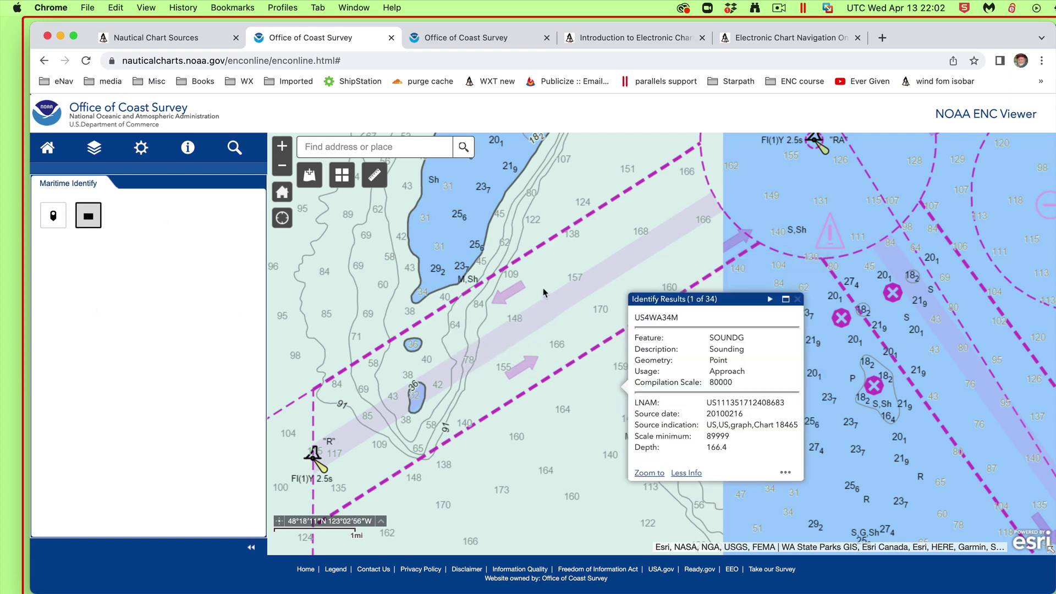
Turn off identifying by area and bring the small island east of buoy "RA" into view.
click(88, 220)
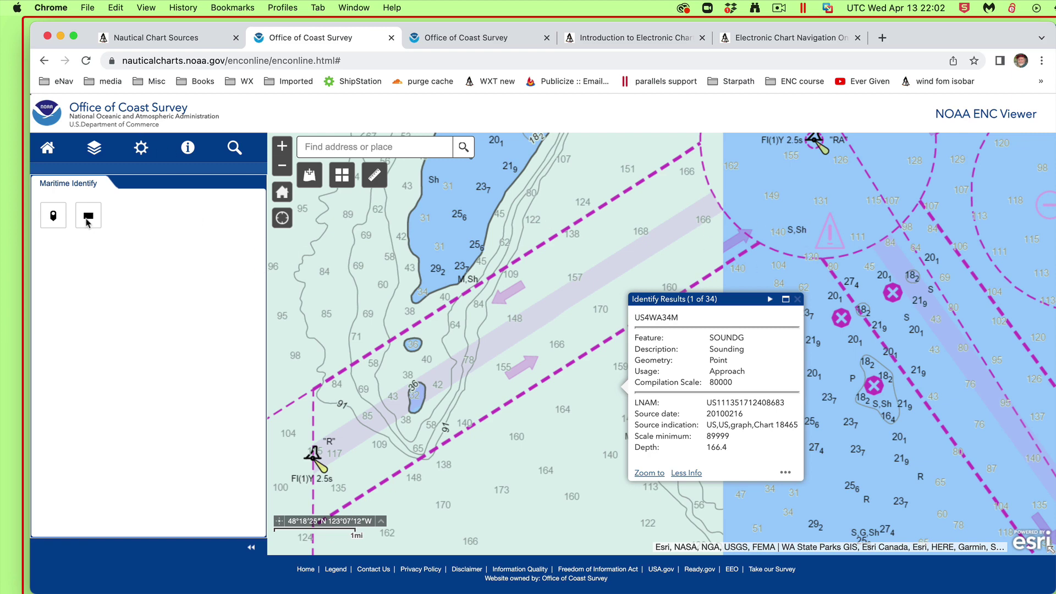
drag(761, 252, 431, 257)
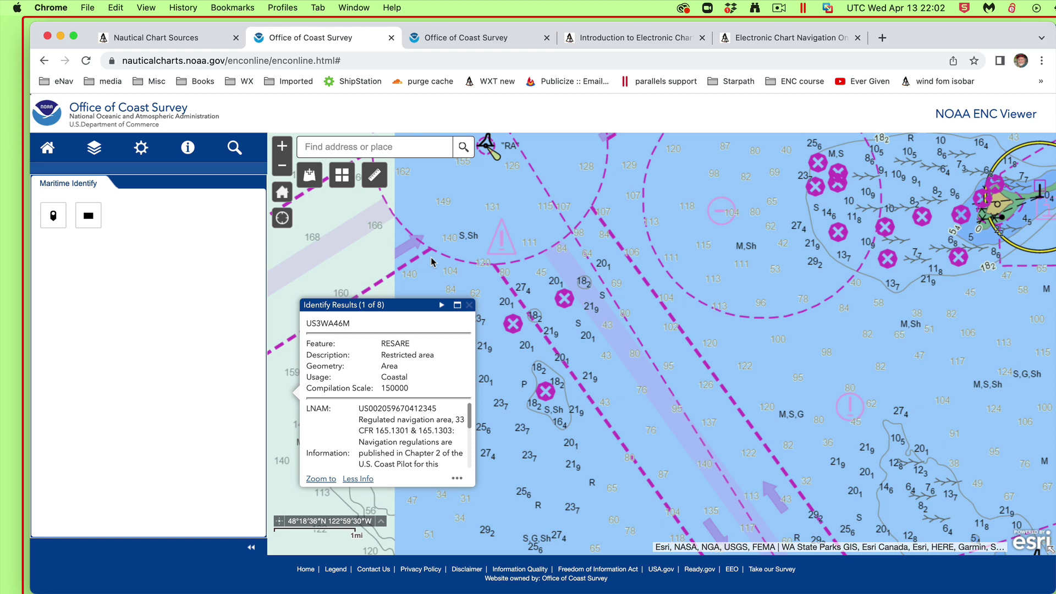
drag(862, 222, 671, 362)
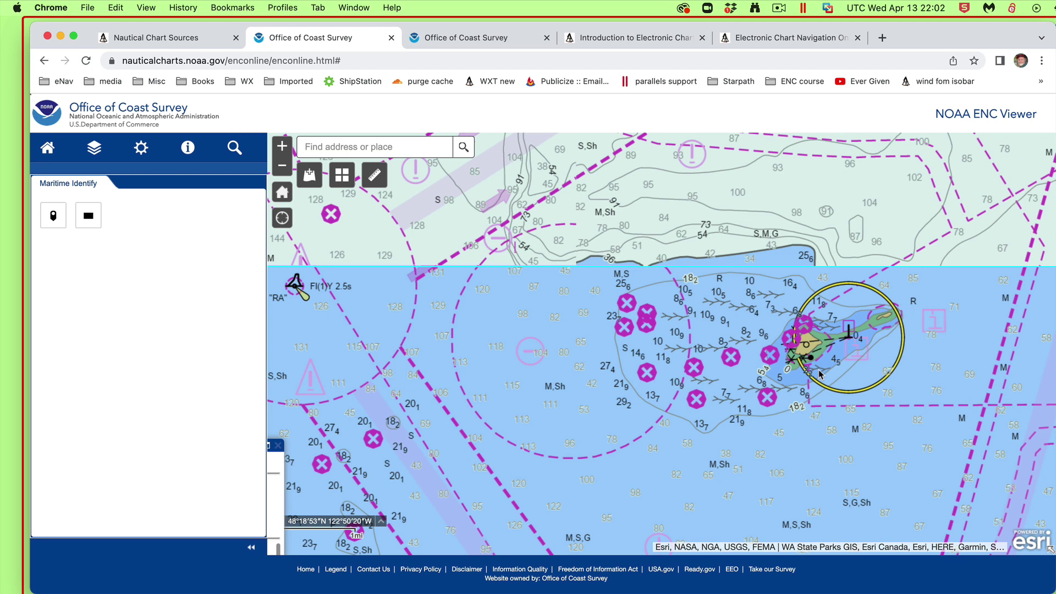
Open the distance measurement tool, check its nautical mile unit options, and move the Measurement window clear of the island.
click(376, 175)
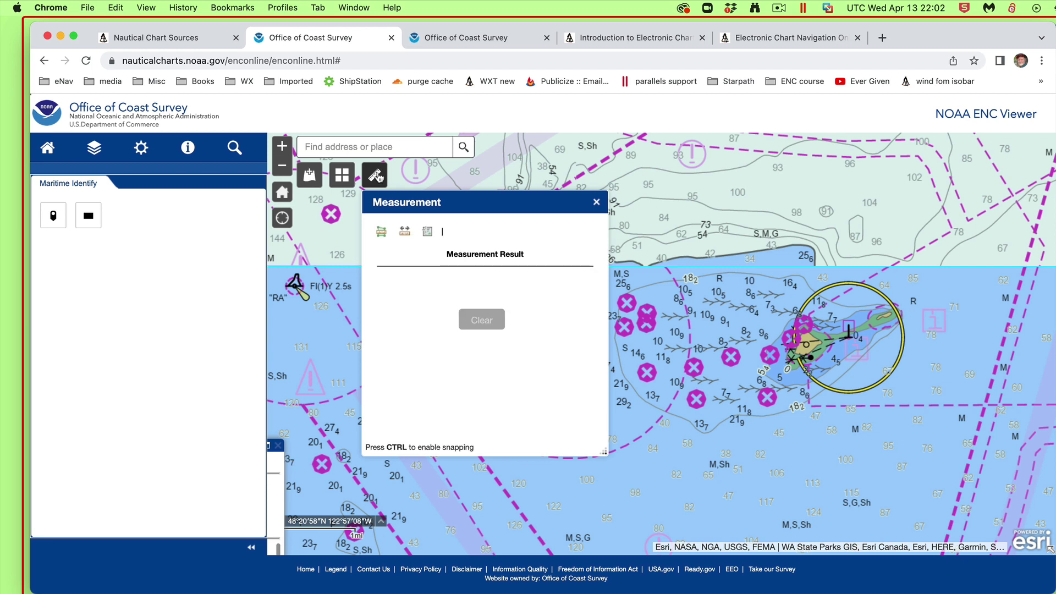
click(405, 234)
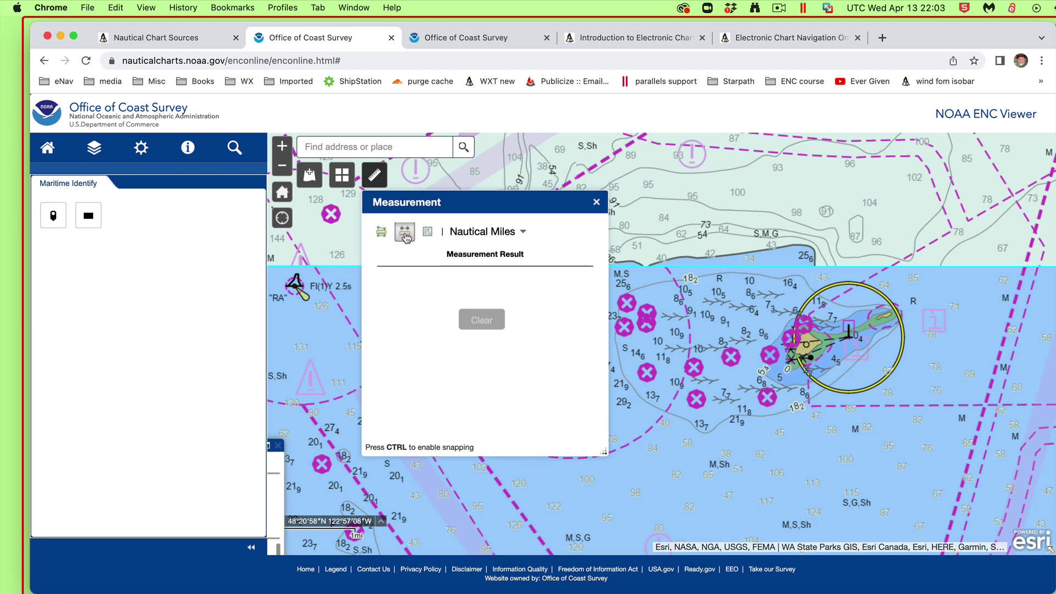
click(522, 232)
click(524, 233)
drag(487, 201, 382, 260)
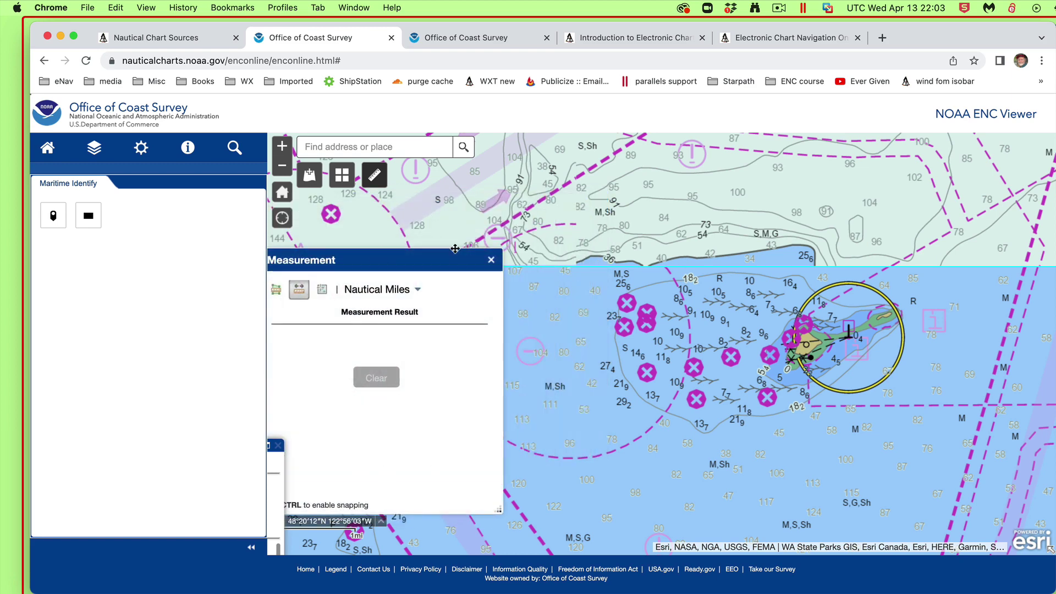
drag(459, 250, 569, 150)
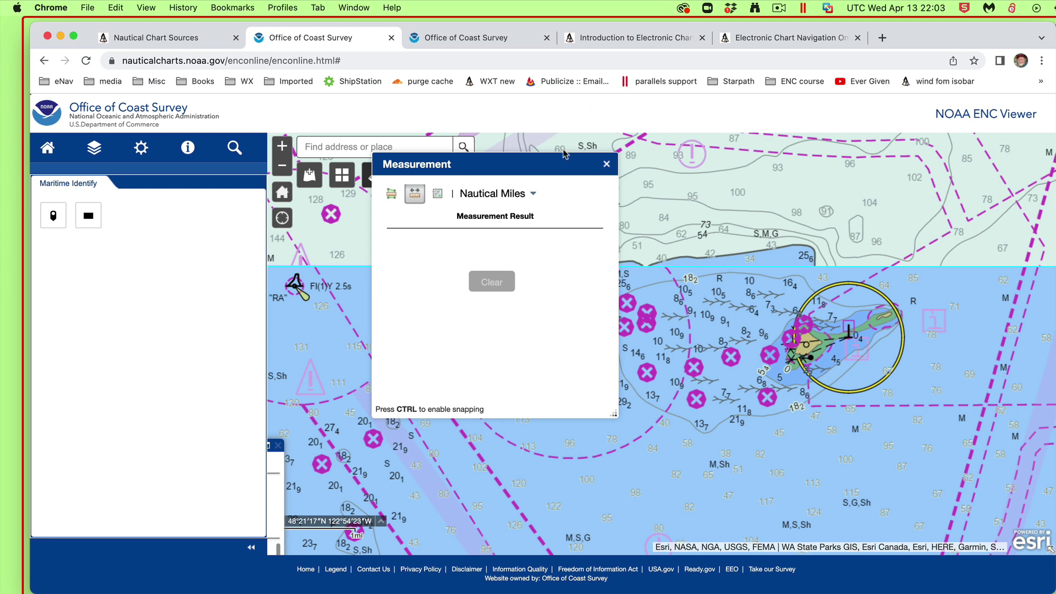
drag(550, 164, 516, 147)
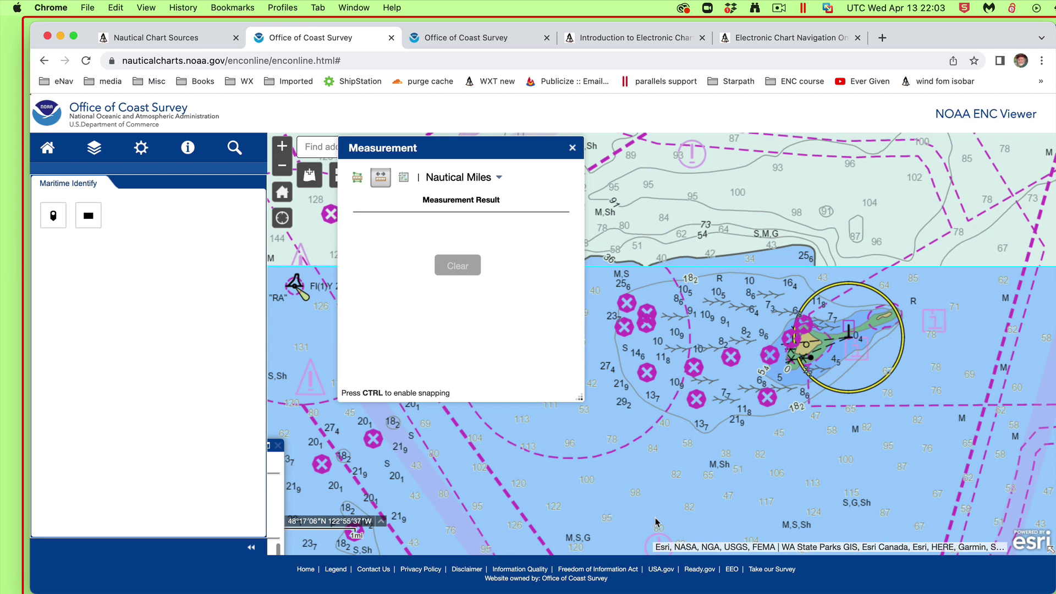
Measure the distance along a multi-leg path around the island, clear the measurement, and close the tool.
click(611, 451)
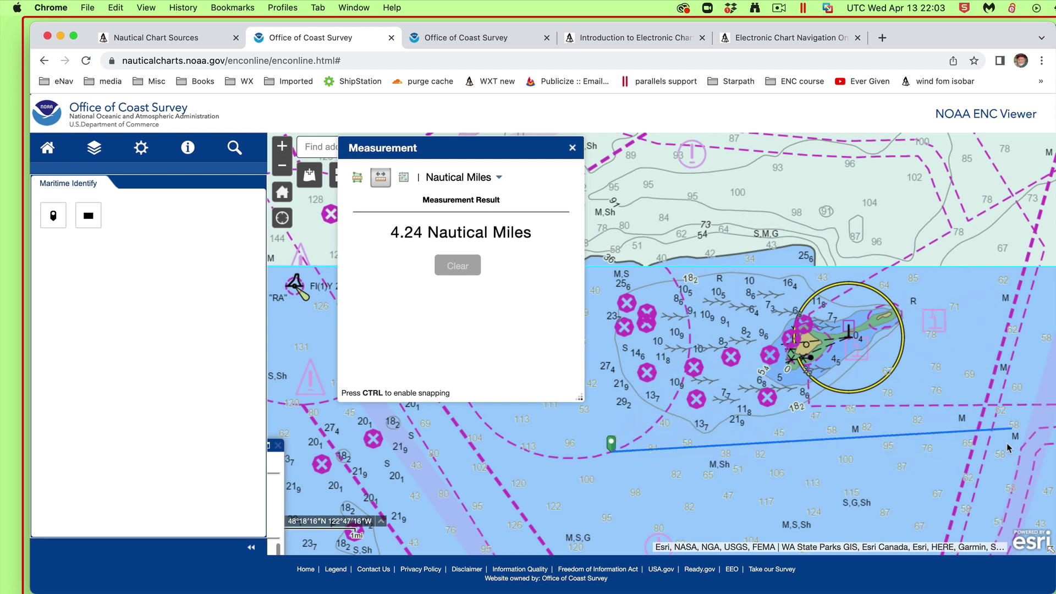
double_click(844, 212)
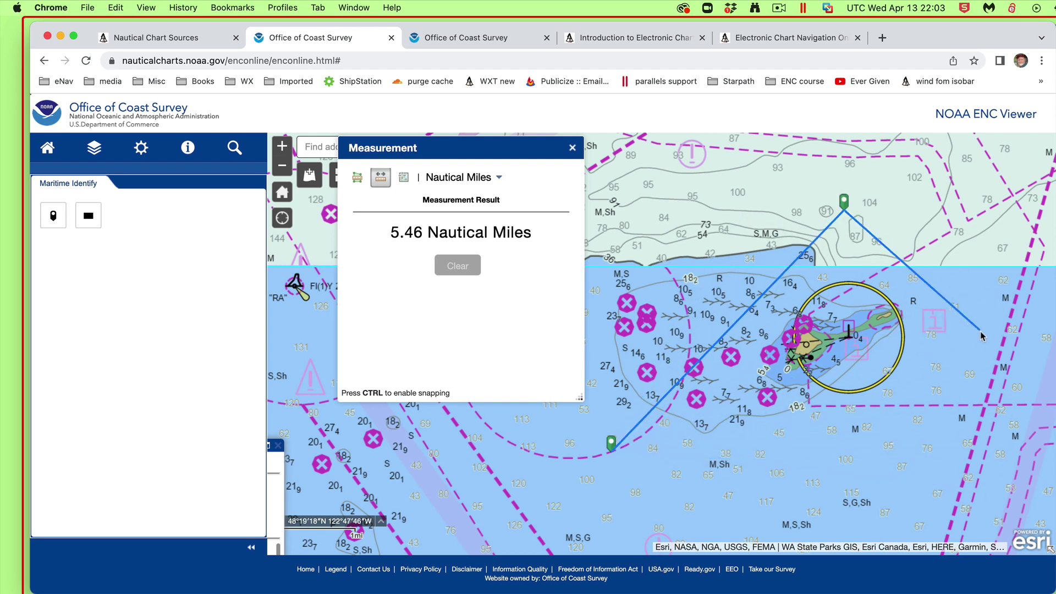
click(964, 452)
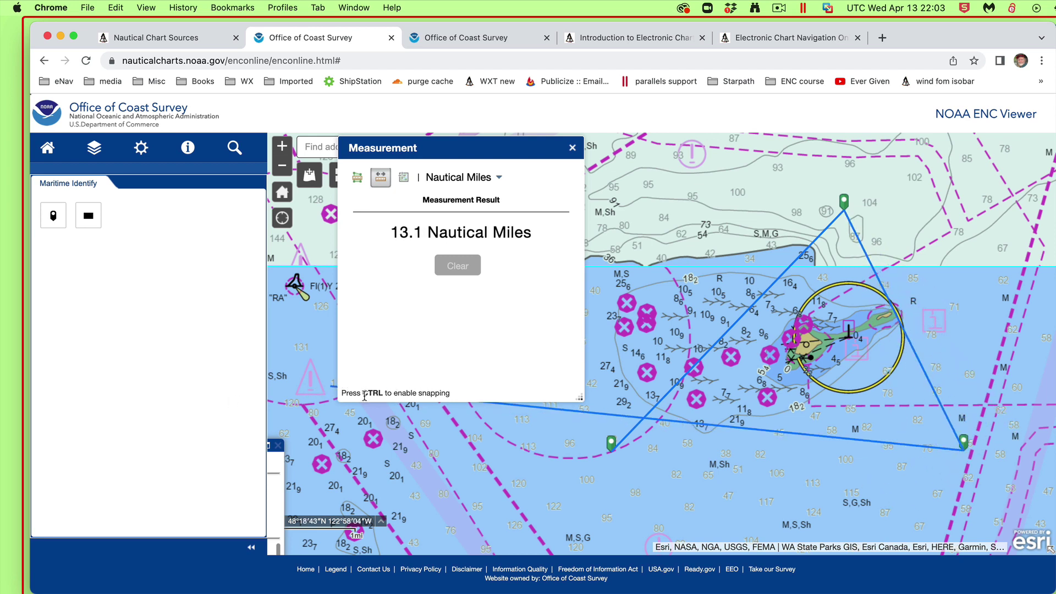
click(466, 269)
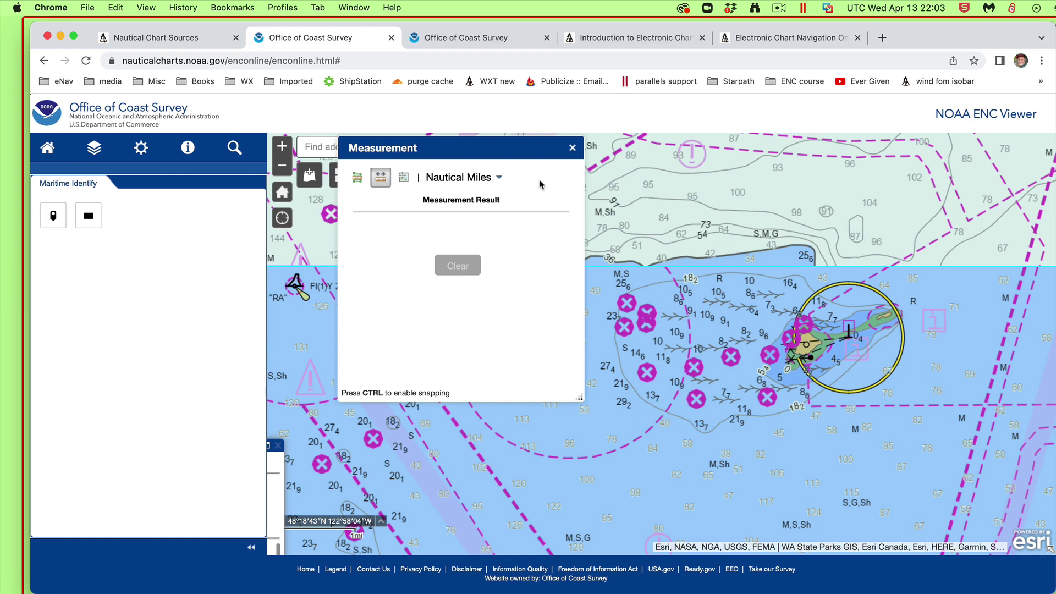
click(572, 147)
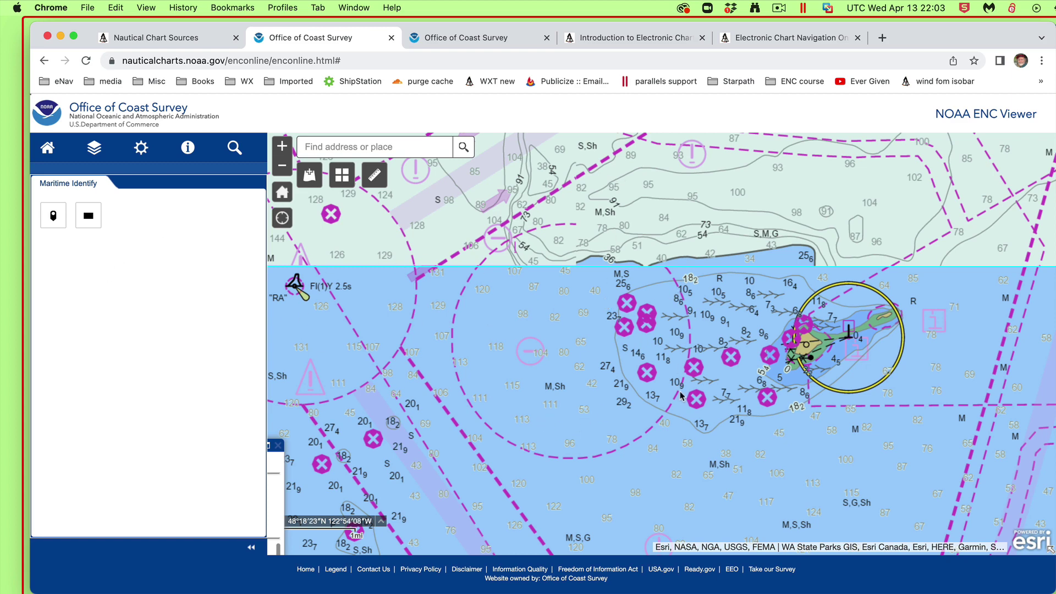
drag(936, 39, 943, 35)
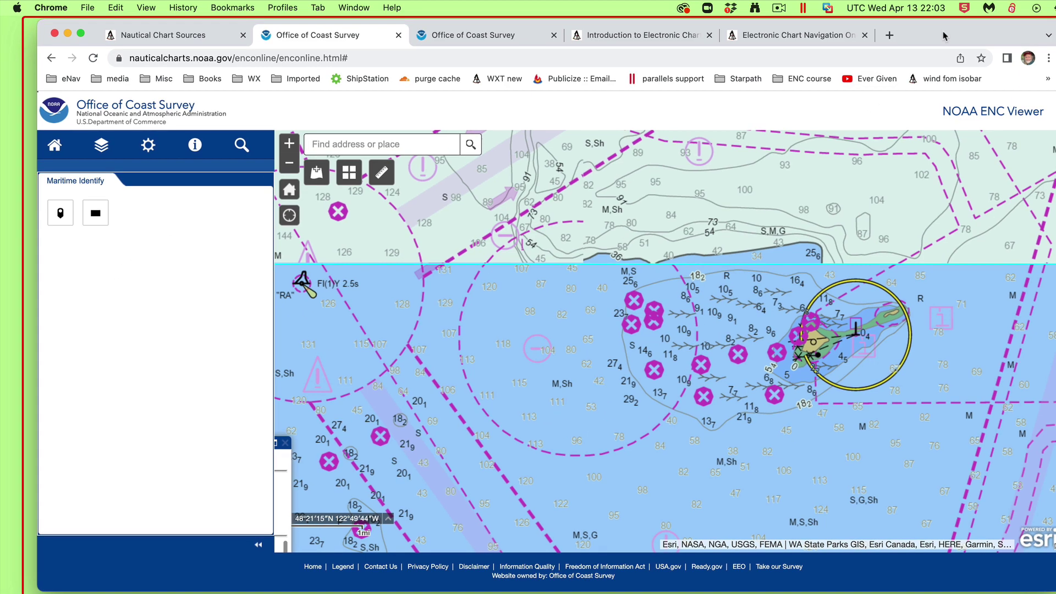